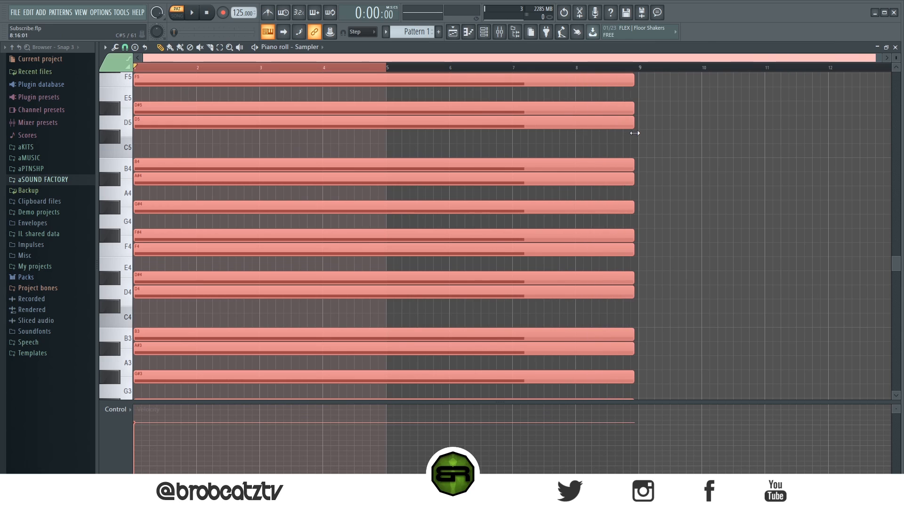
Transpose the whole stack of scale notes down so its lowest note sits on C3.
{"action": "scroll", "coordinate": [310, 178], "scroll_direction": "down", "scroll_amount": 5}
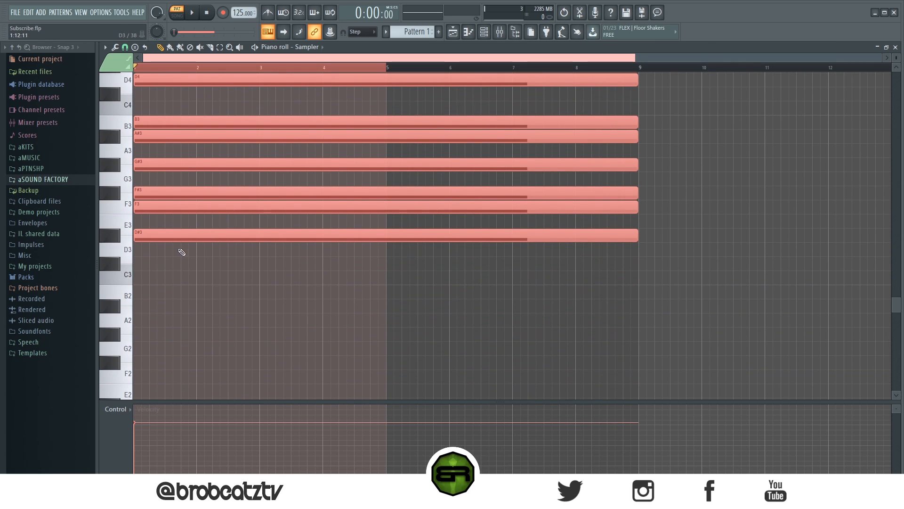
{"action": "left_click_drag", "start_coordinate": [178, 236], "coordinate": [165, 276]}
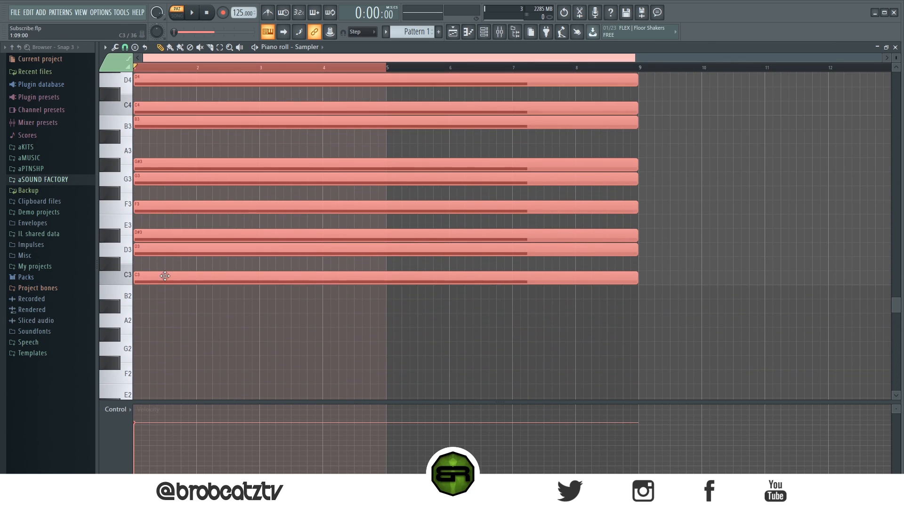
Rename the Sampler channel as C Harm Min in the Channel rack.
{"action": "left_click", "coordinate": [484, 32]}
{"action": "right_click", "coordinate": [273, 105]}
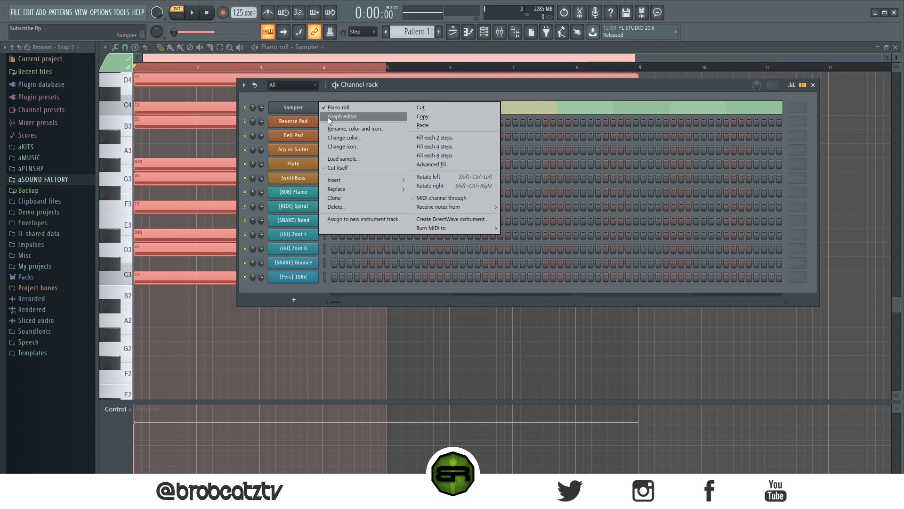
{"action": "left_click", "coordinate": [338, 125]}
{"action": "type", "text": "C Harm"}
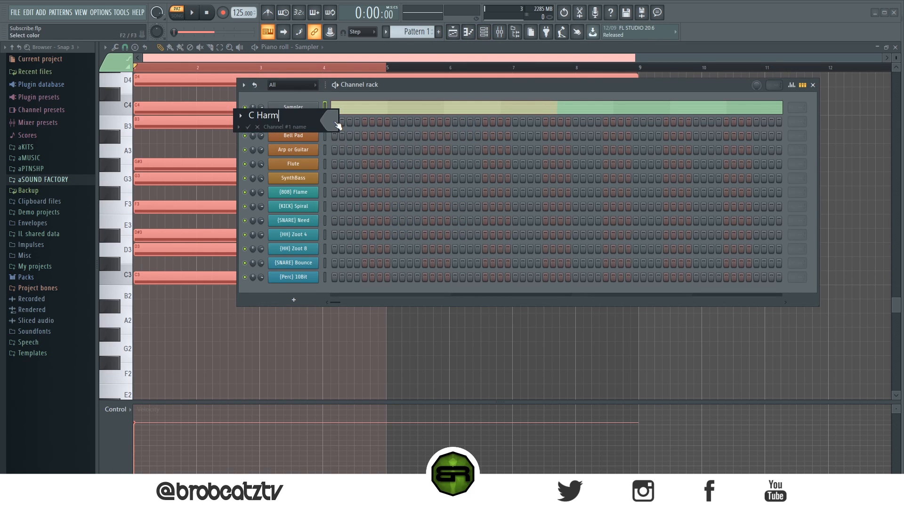
{"action": "type", "text": " Min"}
{"action": "key", "text": "Return"}
Change the C Harm Min channel's color to a near-black shade.
{"action": "right_click", "coordinate": [286, 109]}
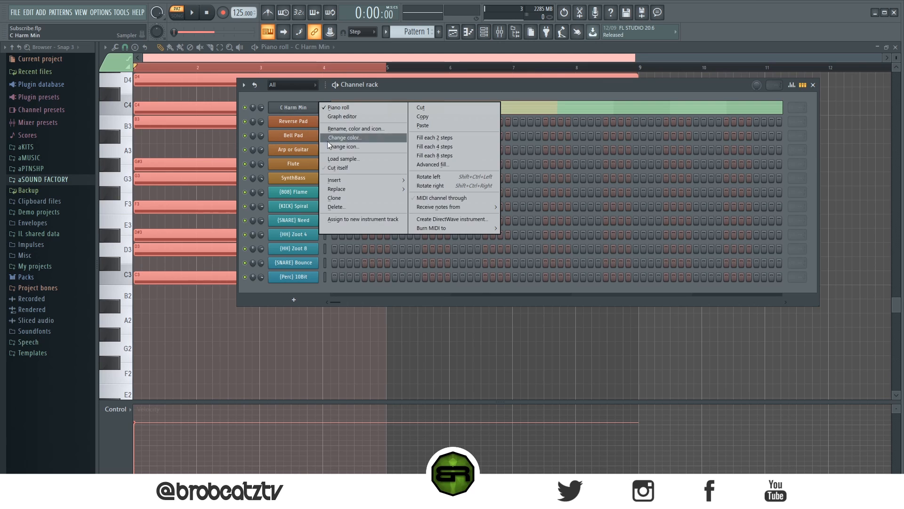
{"action": "left_click", "coordinate": [329, 139]}
{"action": "left_click", "coordinate": [332, 204]}
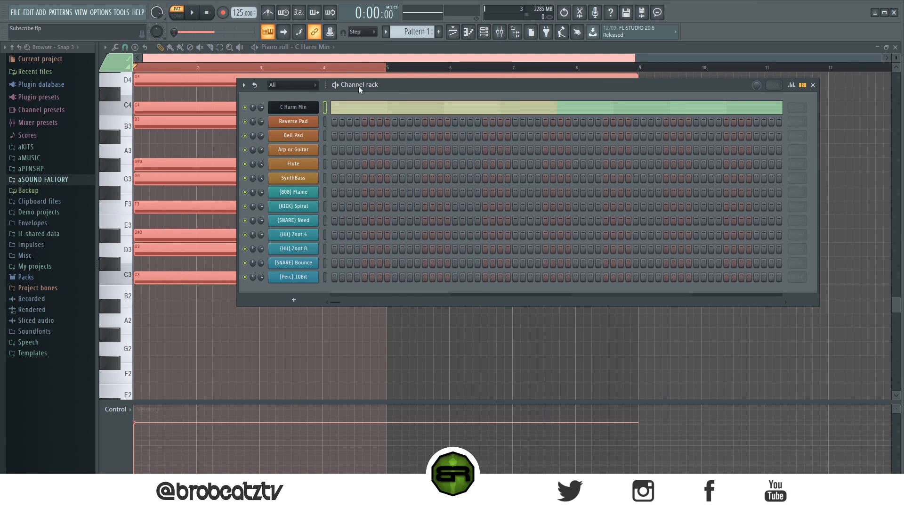
Show the playlist and inspect the instruments loaded on the Reverse Pad, Bell Pad, Arp or Guitar, Flute and SynthBass channels.
{"action": "key", "text": "F5"}
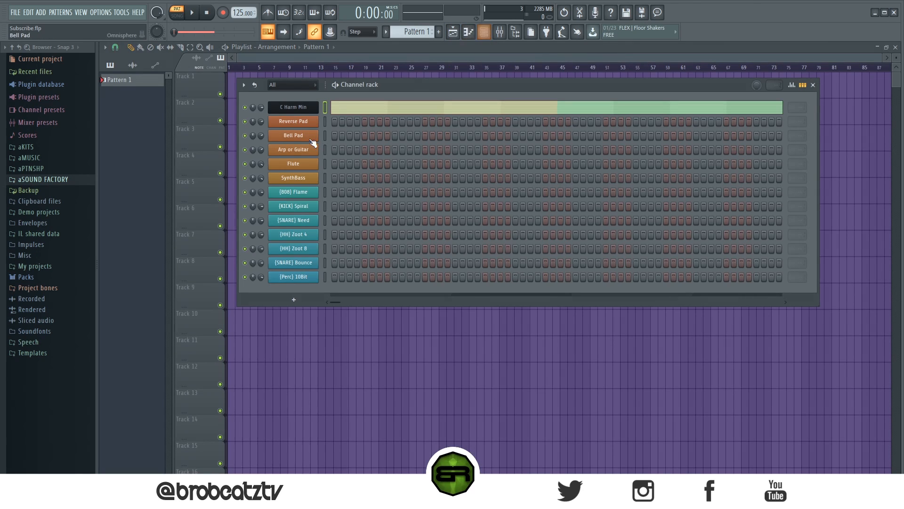
{"action": "left_click", "coordinate": [293, 122]}
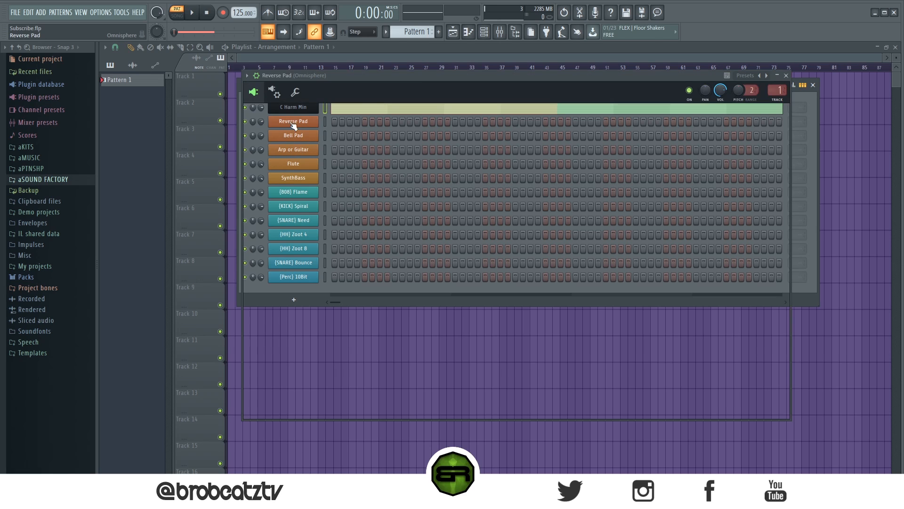
{"action": "left_click", "coordinate": [786, 75]}
{"action": "left_click", "coordinate": [312, 142]}
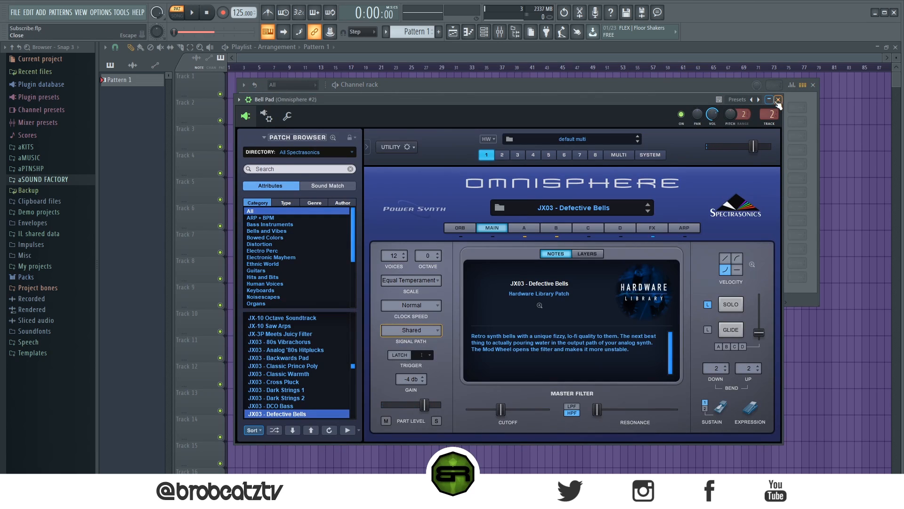
{"action": "left_click", "coordinate": [778, 100]}
{"action": "left_click", "coordinate": [295, 149]}
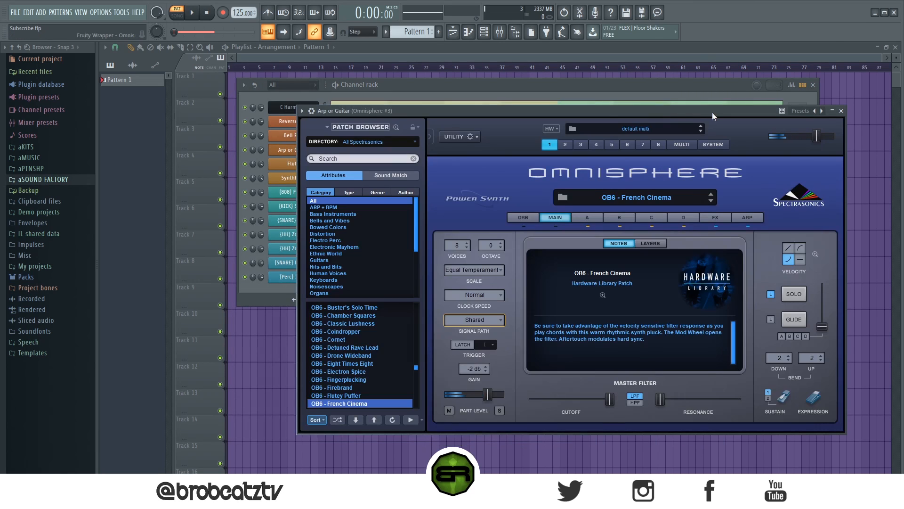
{"action": "left_click", "coordinate": [841, 112]}
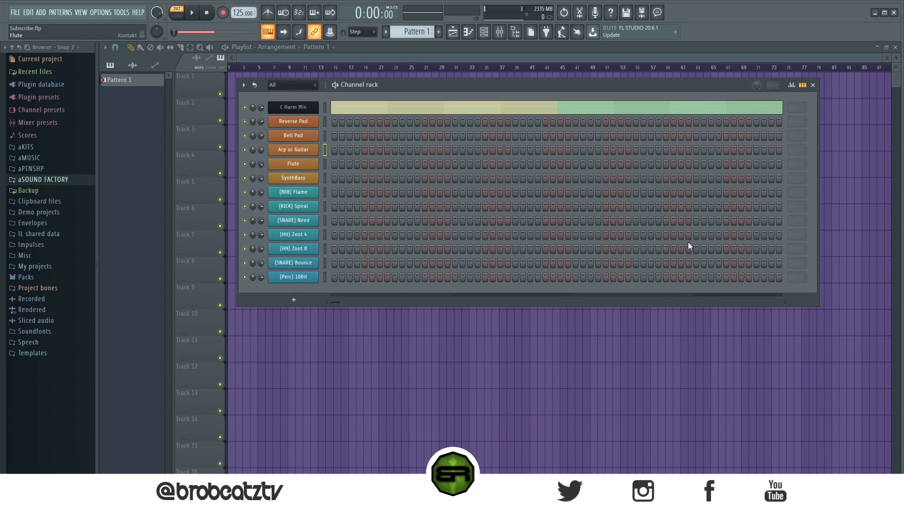
{"action": "left_click", "coordinate": [293, 163]}
{"action": "left_click", "coordinate": [704, 98]}
{"action": "left_click", "coordinate": [309, 178]}
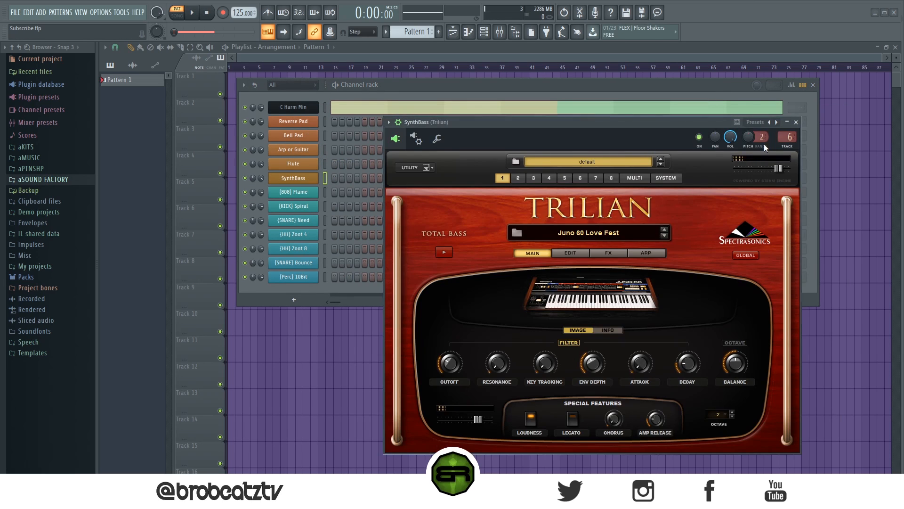
{"action": "left_click", "coordinate": [796, 123]}
Open the Reverse Pad channel's piano roll and add a C6 note at the start of bar 1.
{"action": "right_click", "coordinate": [297, 126]}
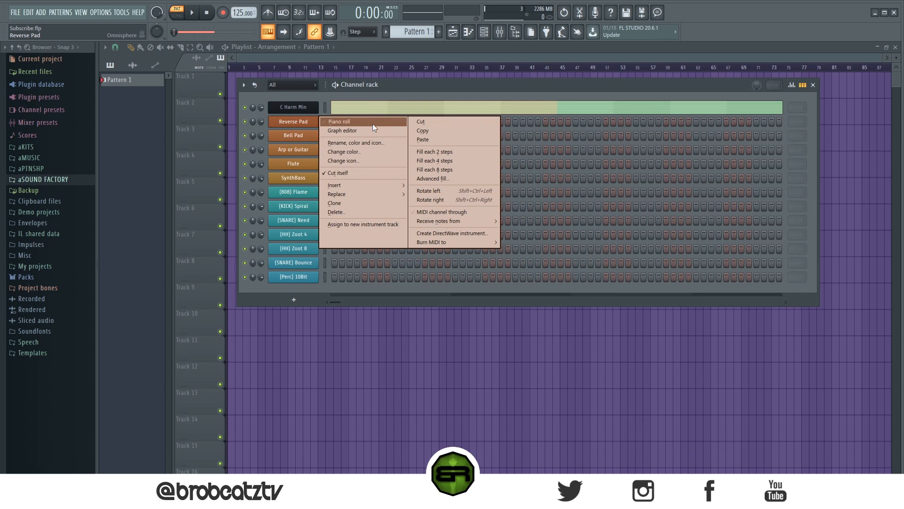
{"action": "left_click", "coordinate": [372, 123]}
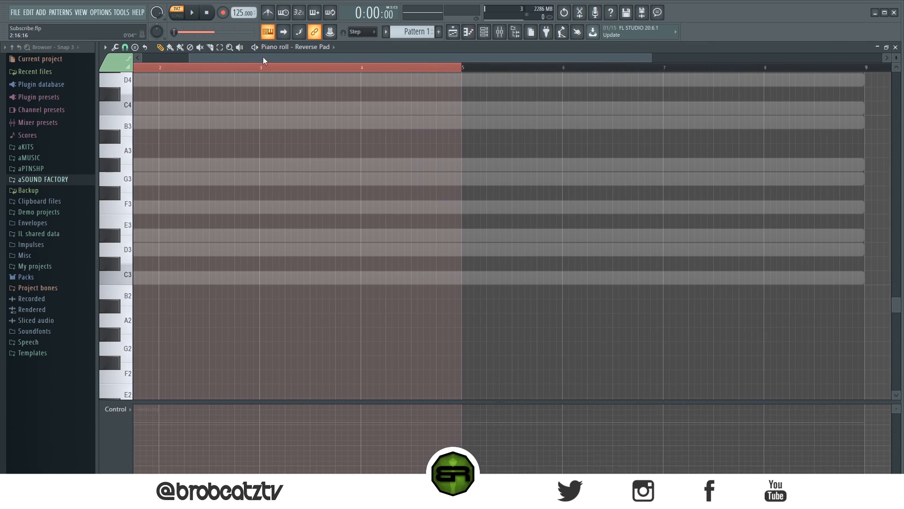
{"action": "scroll", "coordinate": [287, 148], "scroll_direction": "up", "scroll_amount": 3}
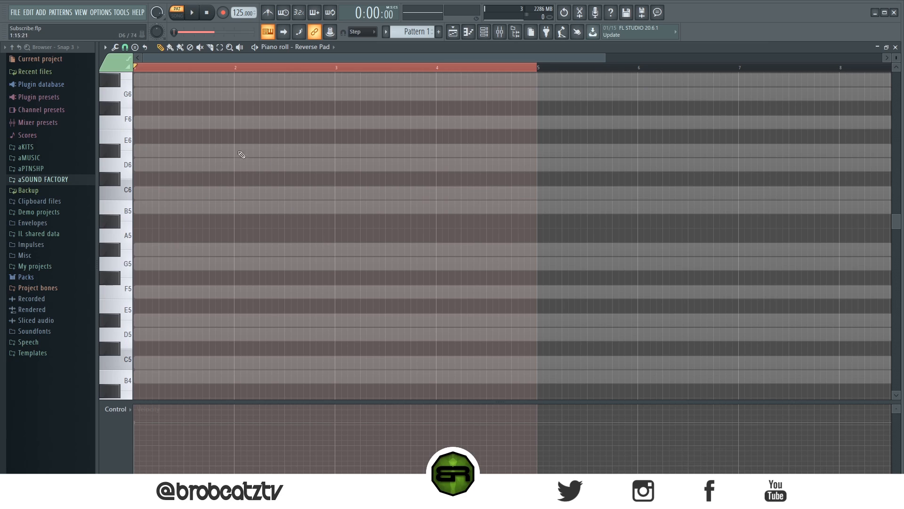
{"action": "left_click", "coordinate": [145, 194]}
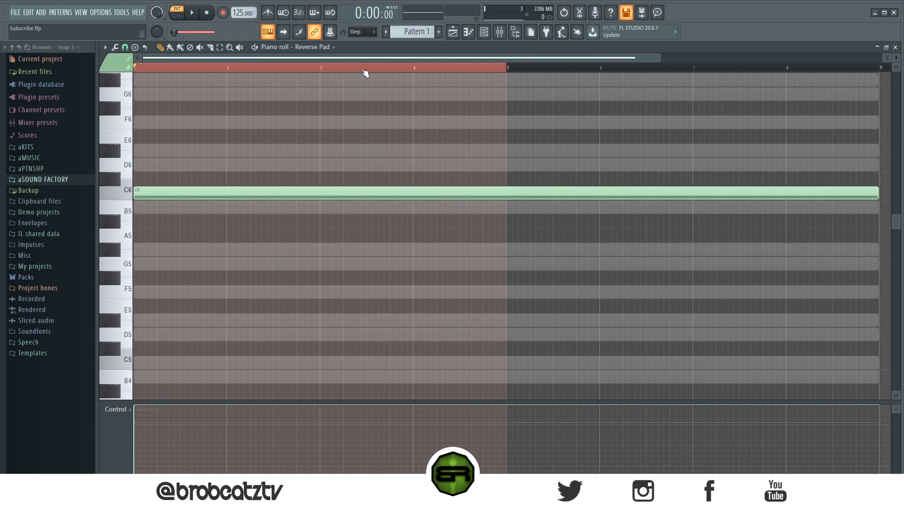
Shorten the C6 note to half a bar (8 steps) and audition it.
{"action": "scroll", "coordinate": [365, 74], "scroll_direction": "down", "scroll_amount": 2}
{"action": "left_click_drag", "start_coordinate": [638, 196], "coordinate": [185, 219]}
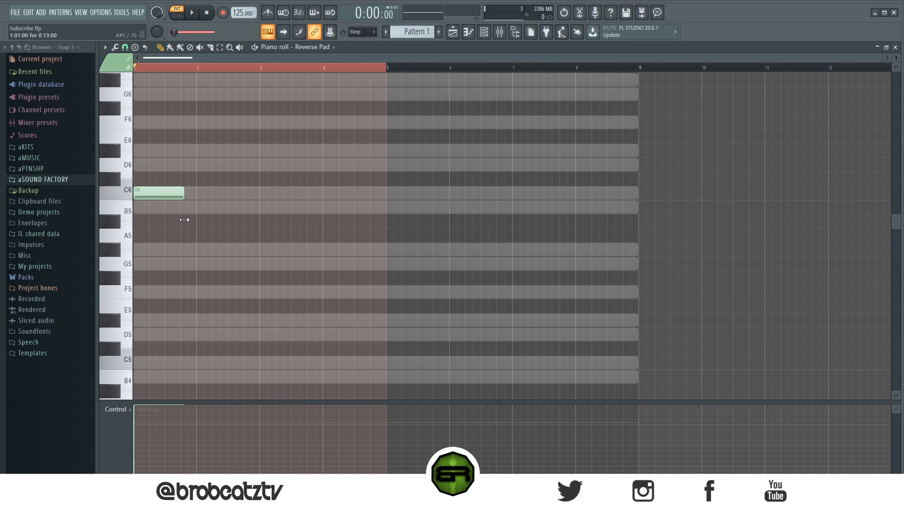
{"action": "scroll", "coordinate": [184, 60], "scroll_direction": "up", "scroll_amount": 2}
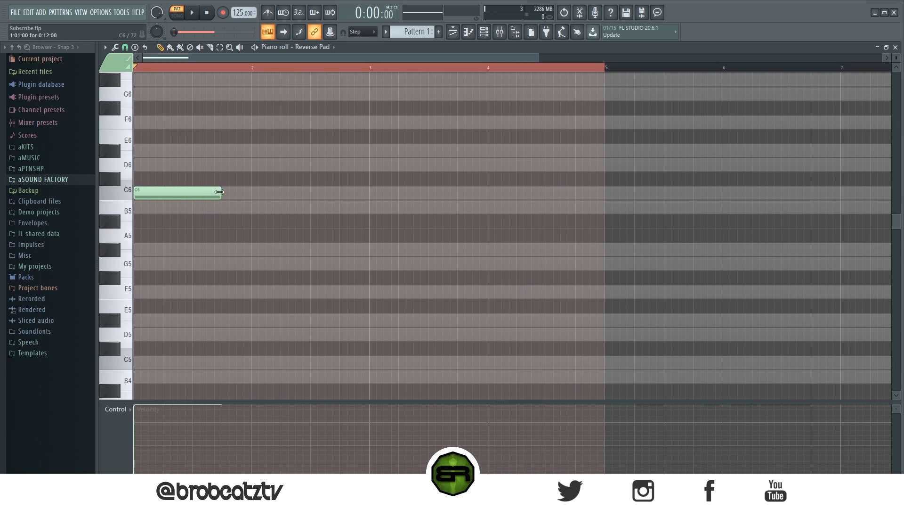
{"action": "left_click_drag", "start_coordinate": [243, 195], "coordinate": [182, 203]}
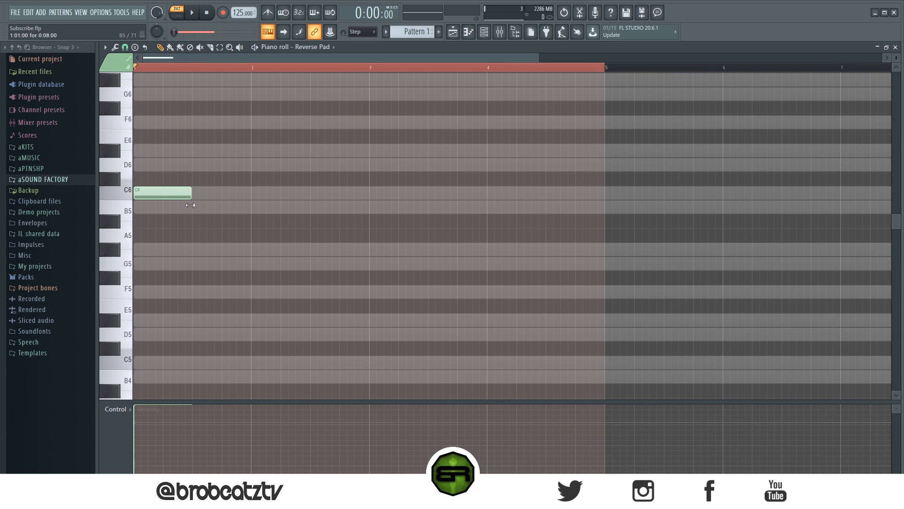
{"action": "key", "text": "space"}
{"action": "key", "text": "space"}
Add half-bar D#6 and G6 notes above C6 to form the first chord, and audition it.
{"action": "left_click", "coordinate": [158, 151]}
{"action": "left_click", "coordinate": [157, 94]}
{"action": "scroll", "coordinate": [208, 188], "scroll_direction": "up", "scroll_amount": 3}
{"action": "key", "text": "space"}
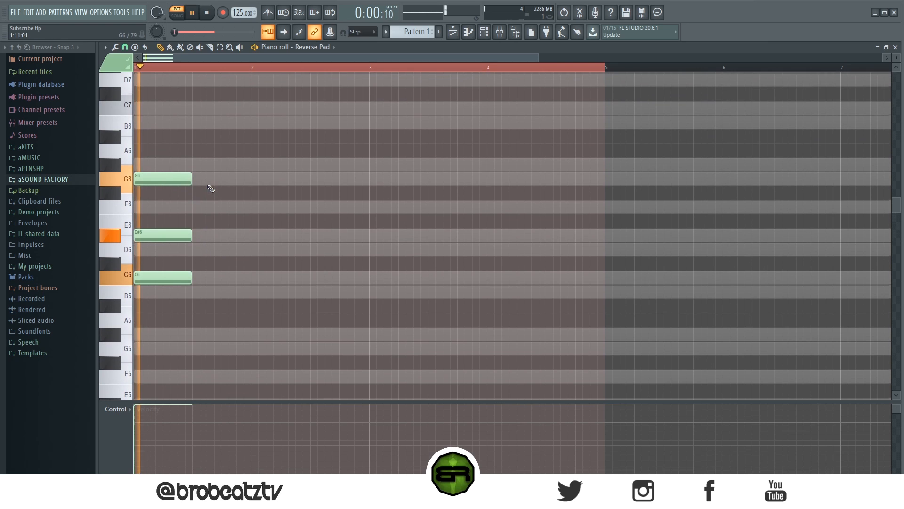
{"action": "key", "text": "space"}
{"action": "scroll", "coordinate": [221, 245], "scroll_direction": "down", "scroll_amount": 2}
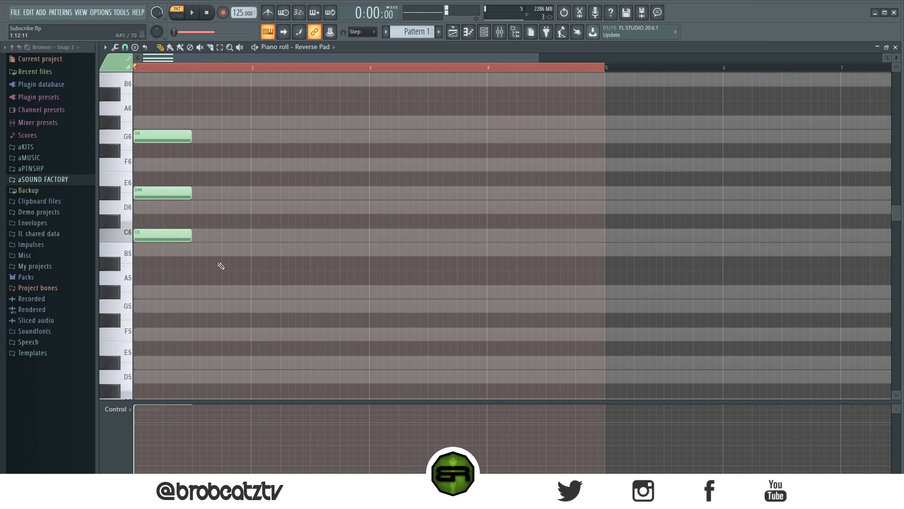
{"action": "left_click", "coordinate": [197, 307]}
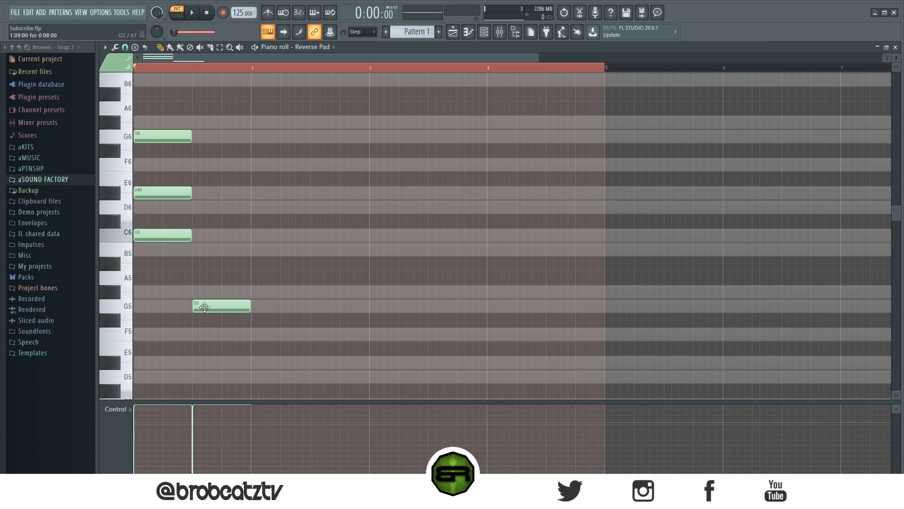
{"action": "right_click", "coordinate": [204, 310]}
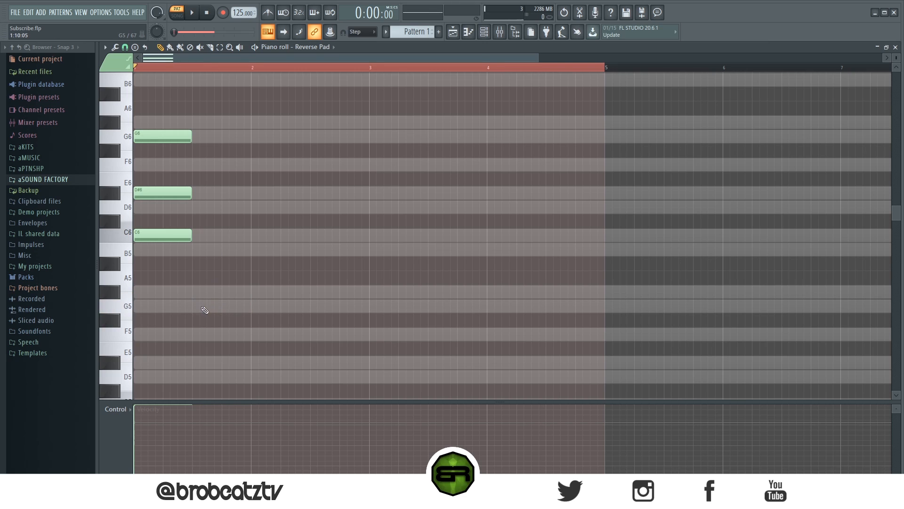
Build a second chord of B5, D6, F6 and G#6 in the second half of bar 1, and audition it.
{"action": "left_click", "coordinate": [196, 249]}
{"action": "left_click", "coordinate": [195, 220]}
{"action": "left_click", "coordinate": [195, 207]}
{"action": "right_click", "coordinate": [195, 221]}
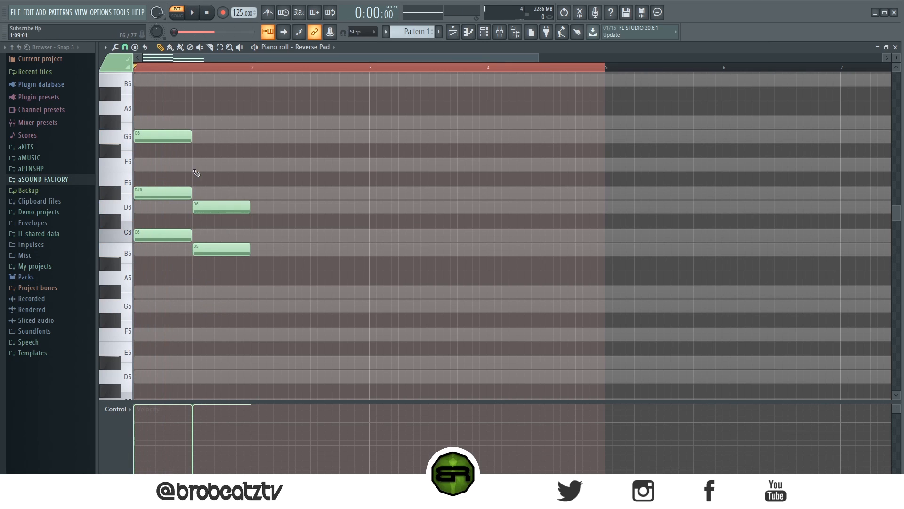
{"action": "left_click", "coordinate": [195, 163]}
{"action": "left_click", "coordinate": [197, 122]}
{"action": "key", "text": "space"}
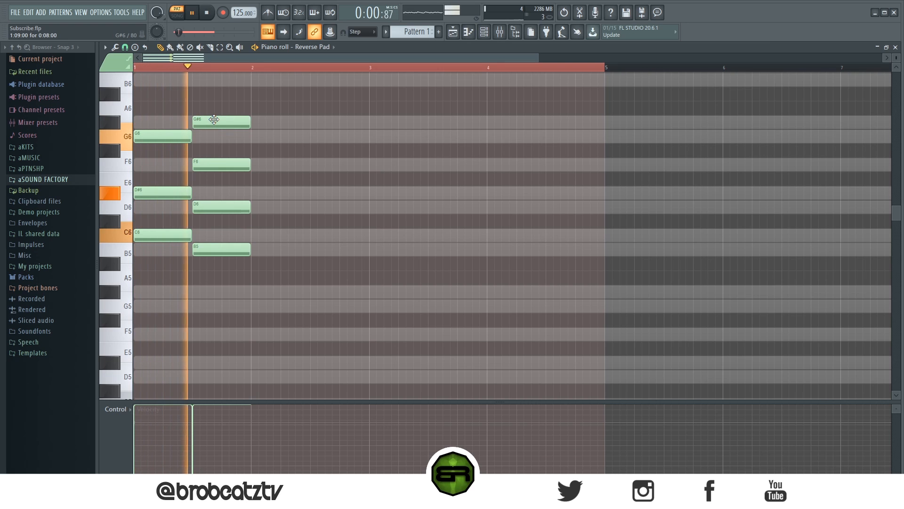
{"action": "key", "text": "space"}
Raise the first chord's C6 note an octave to C7 and play the progression back.
{"action": "left_click", "coordinate": [171, 235]}
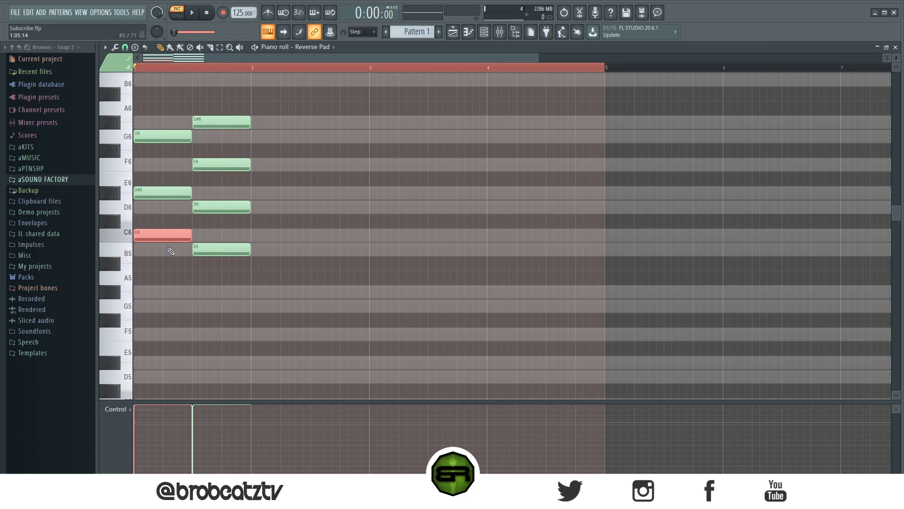
{"action": "key", "text": "ctrl+Up"}
{"action": "scroll", "coordinate": [279, 266], "scroll_direction": "up", "scroll_amount": 4}
{"action": "scroll", "coordinate": [282, 266], "scroll_direction": "down", "scroll_amount": 3}
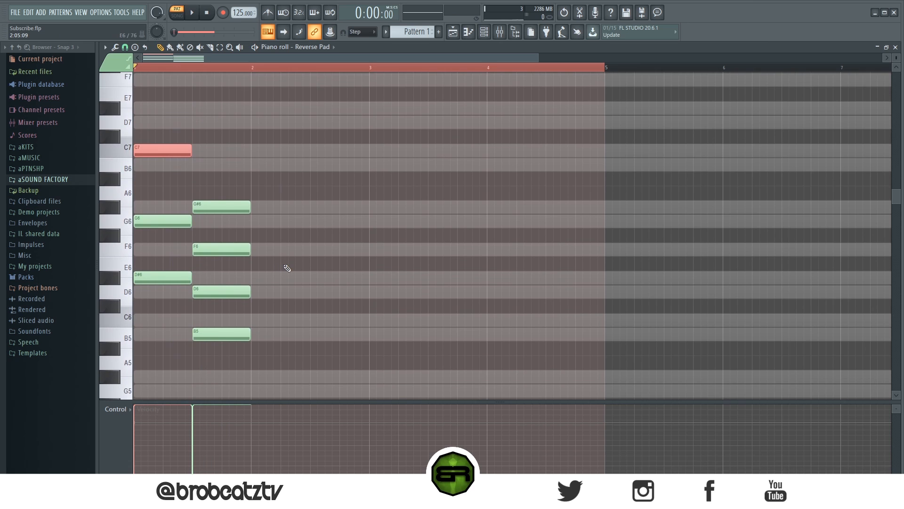
{"action": "left_click_drag", "start_coordinate": [540, 58], "coordinate": [374, 58]}
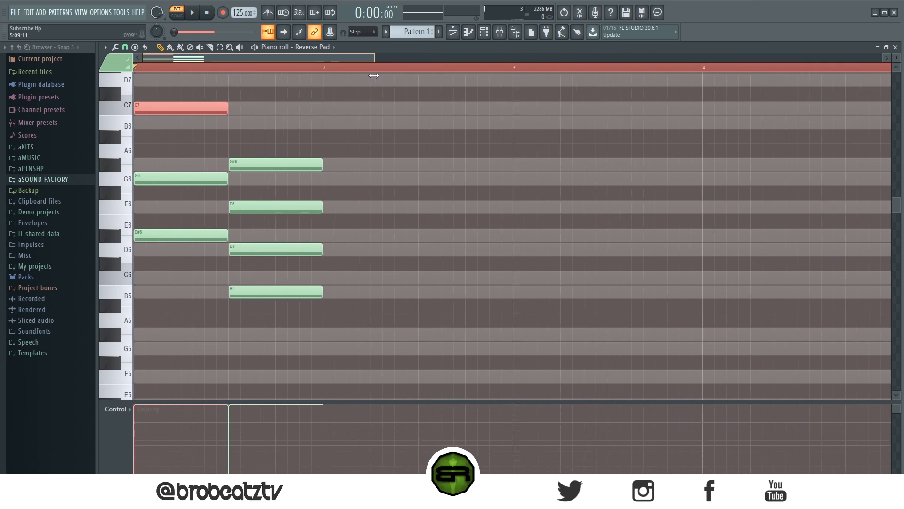
{"action": "scroll", "coordinate": [470, 178], "scroll_direction": "up", "scroll_amount": 1}
{"action": "left_click", "coordinate": [448, 240]}
{"action": "key", "text": "space"}
{"action": "key", "text": "space"}
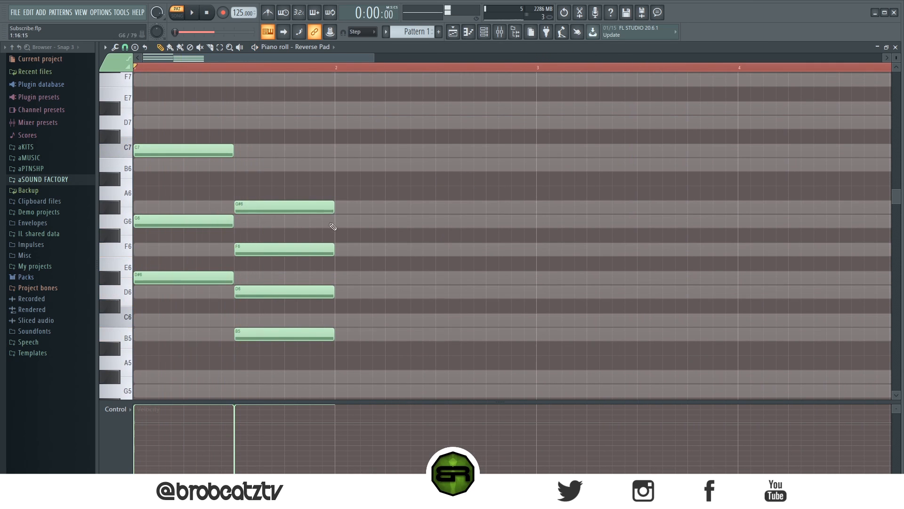
Shorten all four notes of the second chord to a quarter bar (4 steps) and play the pattern back.
{"action": "left_click_drag", "start_coordinate": [312, 206], "coordinate": [324, 375]}
{"action": "left_click_drag", "start_coordinate": [332, 335], "coordinate": [283, 334]}
{"action": "key", "text": "space"}
{"action": "left_click", "coordinate": [347, 328]}
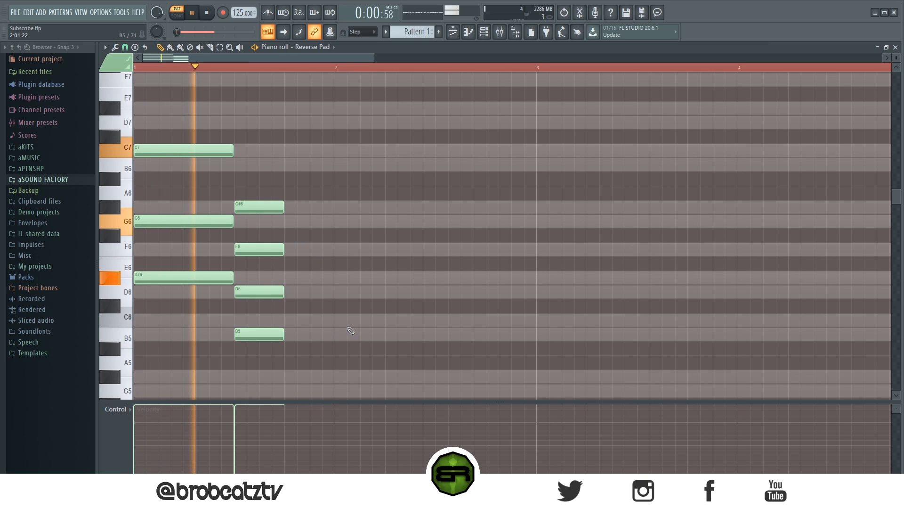
{"action": "key", "text": "space"}
{"action": "key", "text": "space"}
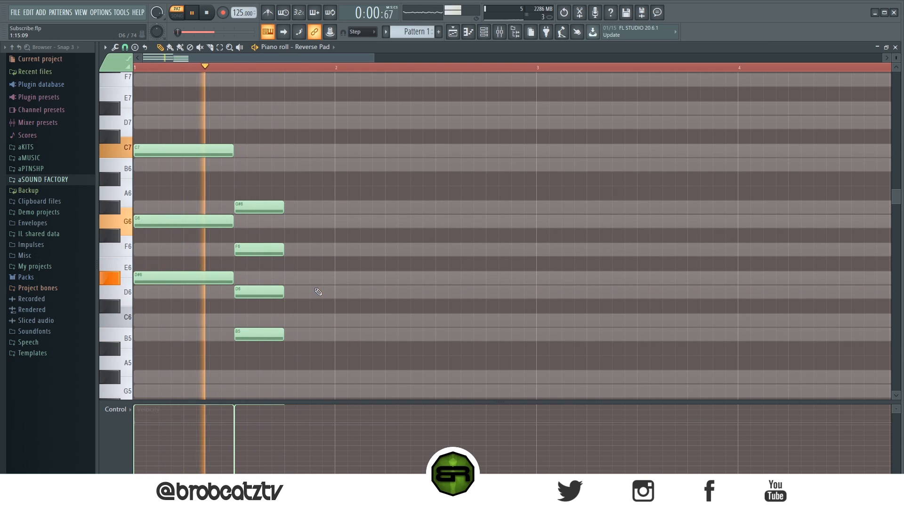
{"action": "key", "text": "space"}
Add a third chord of quarter-bar notes G6, B6 and D7 right after the second chord, and play the progression back.
{"action": "left_click", "coordinate": [289, 221]}
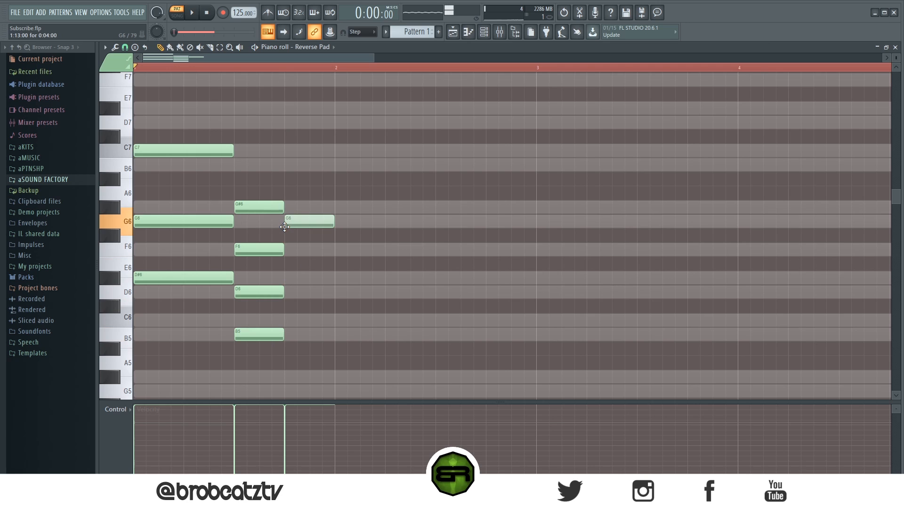
{"action": "left_click", "coordinate": [290, 165]}
{"action": "left_click", "coordinate": [293, 109]}
{"action": "left_click_drag", "start_coordinate": [324, 109], "coordinate": [325, 122]}
{"action": "key", "text": "space"}
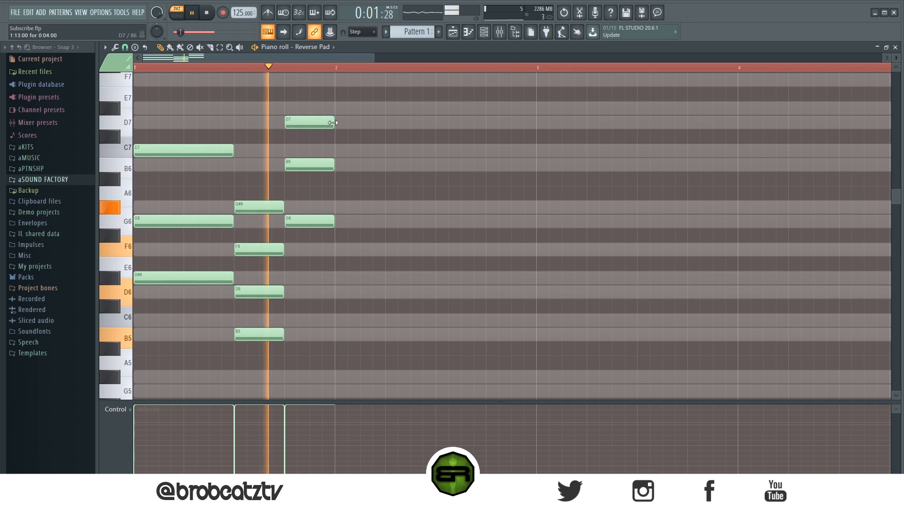
{"action": "key", "text": "space"}
Audition the pattern and lower the third chord's D7 note an octave to D6.
{"action": "key", "text": "space"}
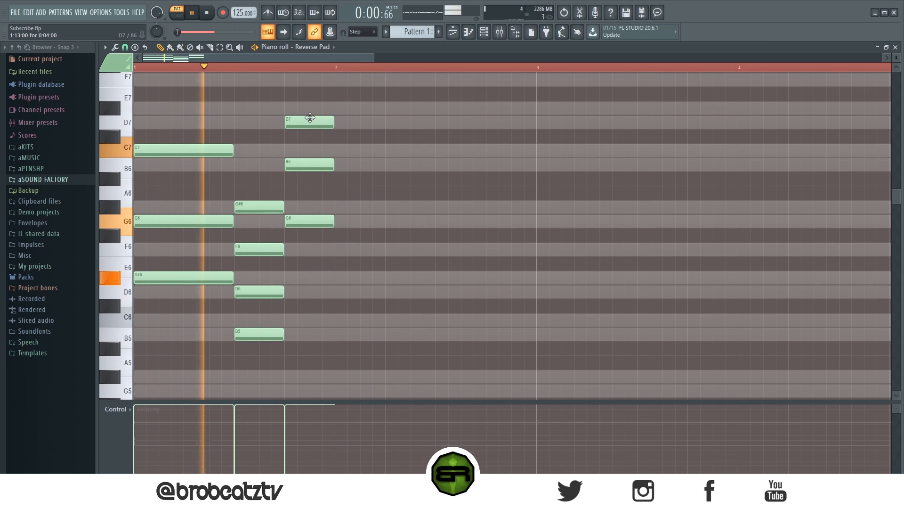
{"action": "left_click", "coordinate": [309, 126]}
{"action": "key", "text": "space"}
{"action": "key", "text": "ctrl+Down"}
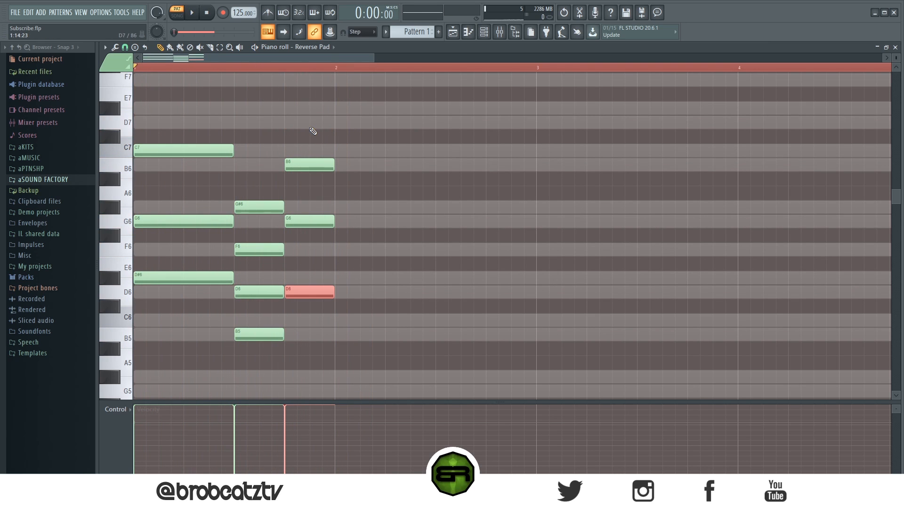
Lengthen the third chord's notes to the end of bar 2 and duplicate the whole progression into bars 3 and 4.
{"action": "key", "text": "space"}
{"action": "left_click_drag", "start_coordinate": [314, 131], "coordinate": [536, 291]}
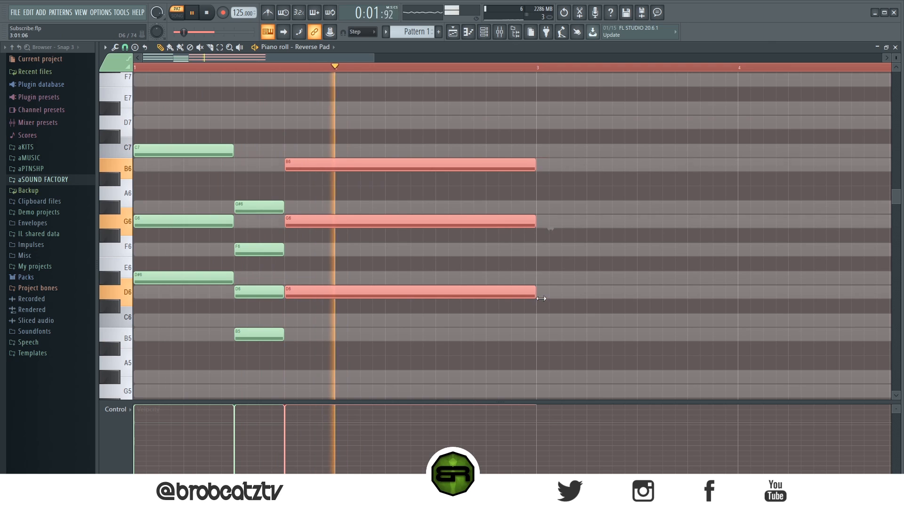
{"action": "key", "text": "ctrl+a"}
{"action": "key", "text": "ctrl+b"}
{"action": "left_click_drag", "start_coordinate": [534, 251], "coordinate": [571, 251]}
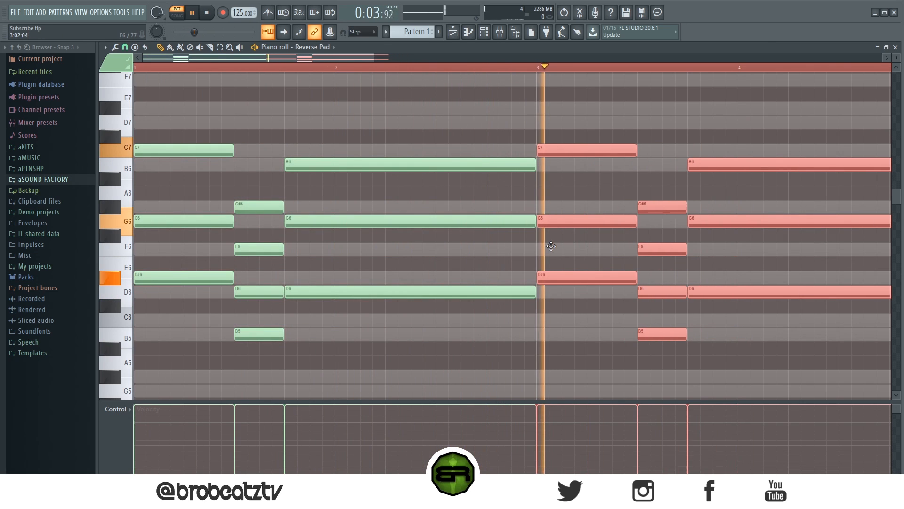
{"action": "scroll", "coordinate": [466, 70], "scroll_direction": "down", "scroll_amount": 3}
{"action": "left_click", "coordinate": [561, 129], "text": "ctrl"}
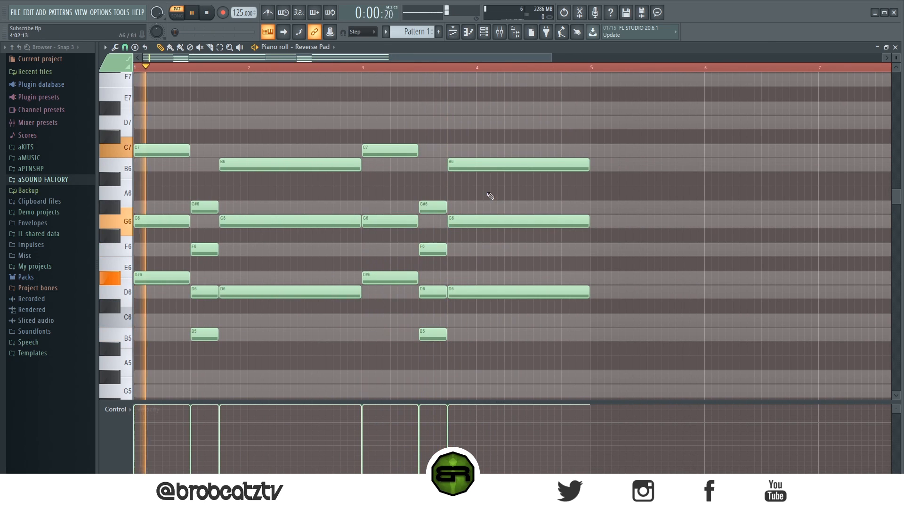
{"action": "key", "text": "space"}
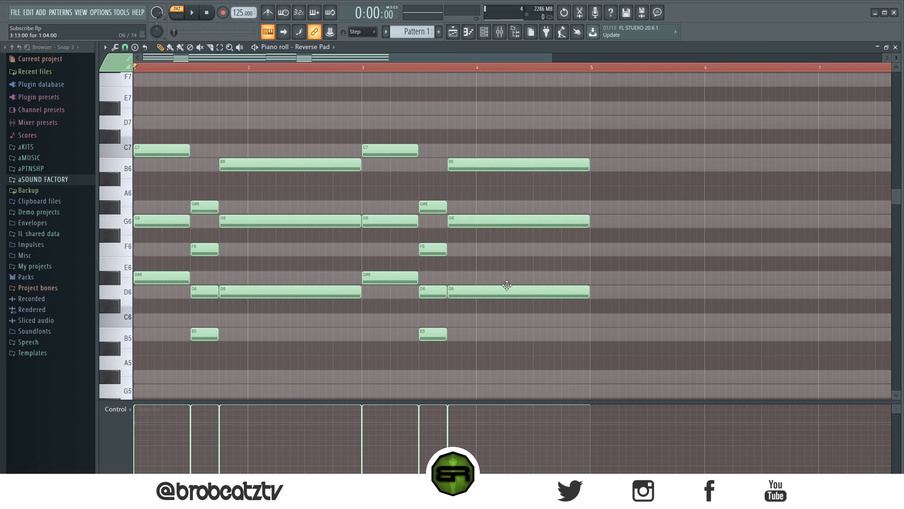
Replace the final chord's D6 note with D#6 and C6 notes of the same length.
{"action": "right_click", "coordinate": [510, 290]}
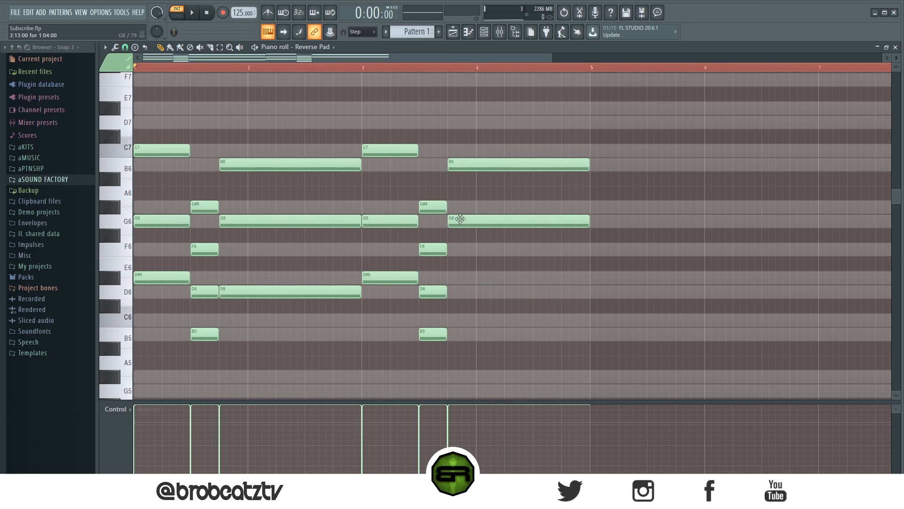
{"action": "left_click", "coordinate": [453, 279]}
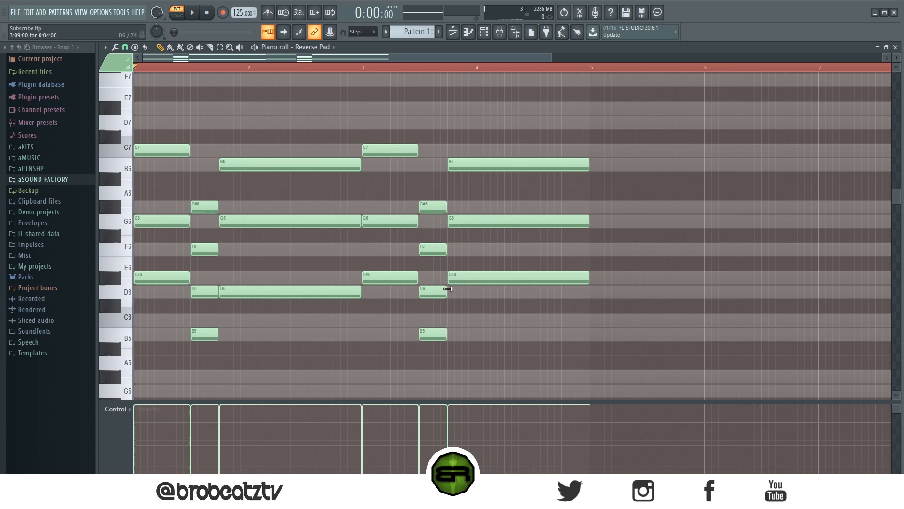
{"action": "left_click", "coordinate": [454, 323]}
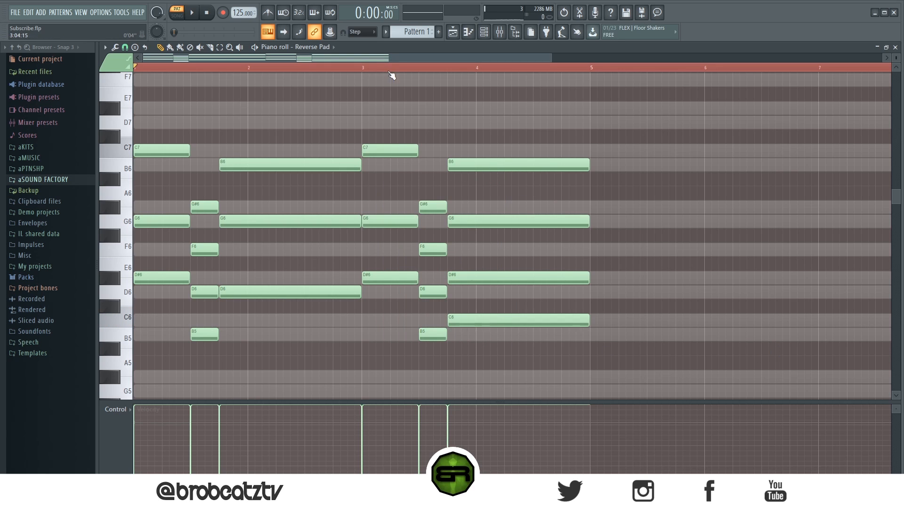
Play the pattern from bar 3 and replace the final chord's B6 note with a G#6.
{"action": "left_click", "coordinate": [368, 70]}
{"action": "key", "text": "space"}
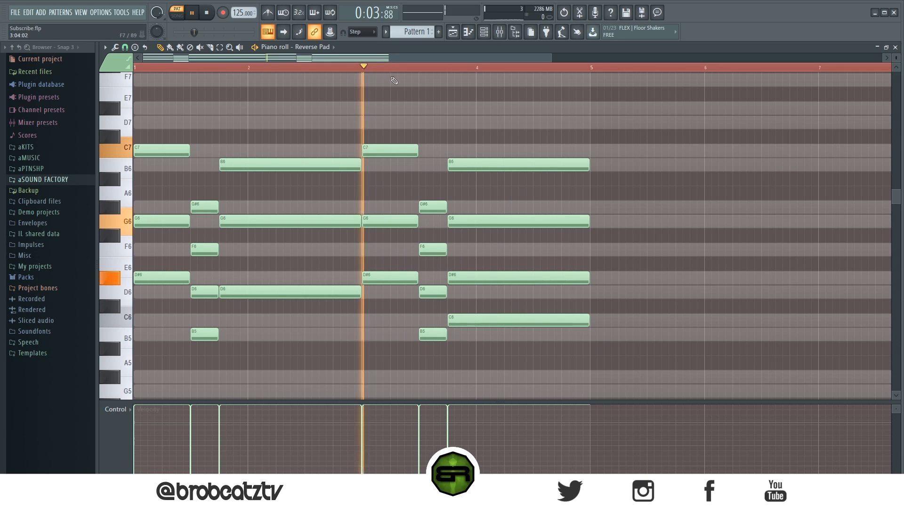
{"action": "right_click", "coordinate": [485, 164]}
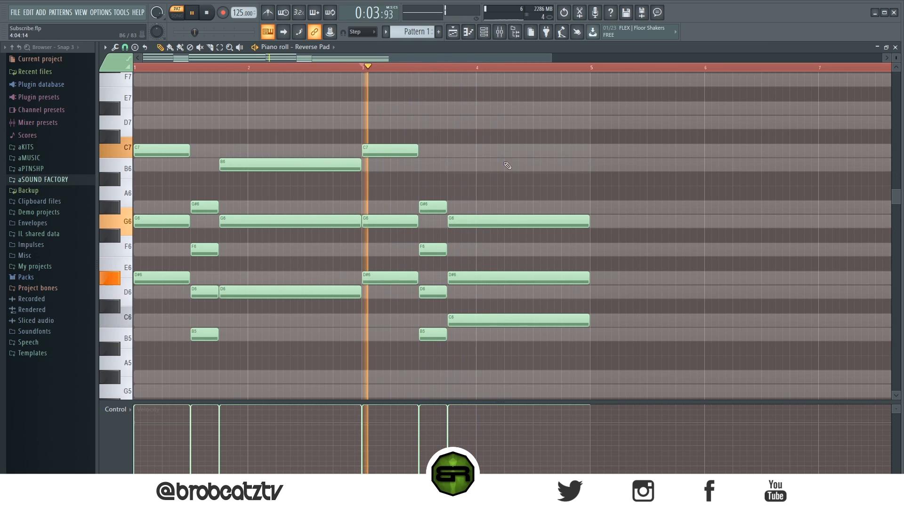
{"action": "left_click", "coordinate": [492, 207]}
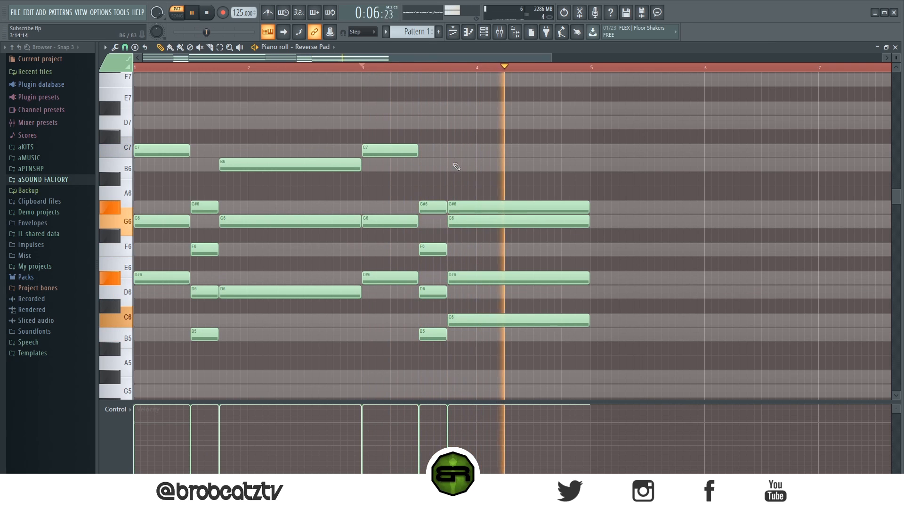
{"action": "key", "text": "space"}
Duplicate the four-bar chord progression into bars 5 to 8 and deselect the notes.
{"action": "scroll", "coordinate": [360, 69], "scroll_direction": "down", "scroll_amount": 3}
{"action": "key", "text": "ctrl+a"}
{"action": "mouse_move", "coordinate": [147, 150]}
{"action": "left_mouse_down"}
{"action": "mouse_move", "coordinate": [471, 150]}
{"action": "mouse_move", "coordinate": [403, 147]}
{"action": "left_mouse_up"}
{"action": "key", "text": "ctrl+d"}
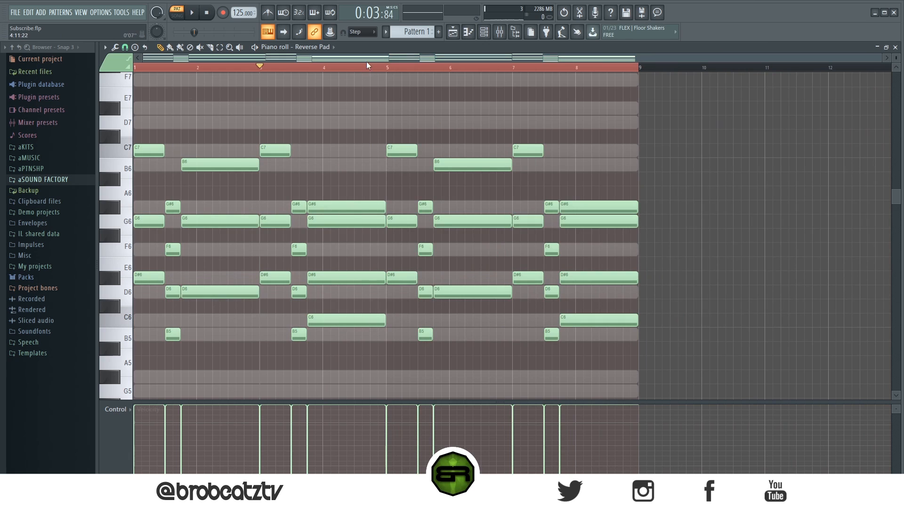
Copy the Reverse Pad notes to the Bell Pad and Arp or Guitar channels and play the layered chords together.
{"action": "left_click", "coordinate": [484, 32]}
{"action": "left_click", "coordinate": [485, 34]}
{"action": "right_click", "coordinate": [298, 121]}
{"action": "left_click", "coordinate": [423, 131]}
{"action": "right_click", "coordinate": [318, 135]}
{"action": "left_click", "coordinate": [448, 161]}
{"action": "right_click", "coordinate": [318, 150]}
{"action": "left_click", "coordinate": [464, 166]}
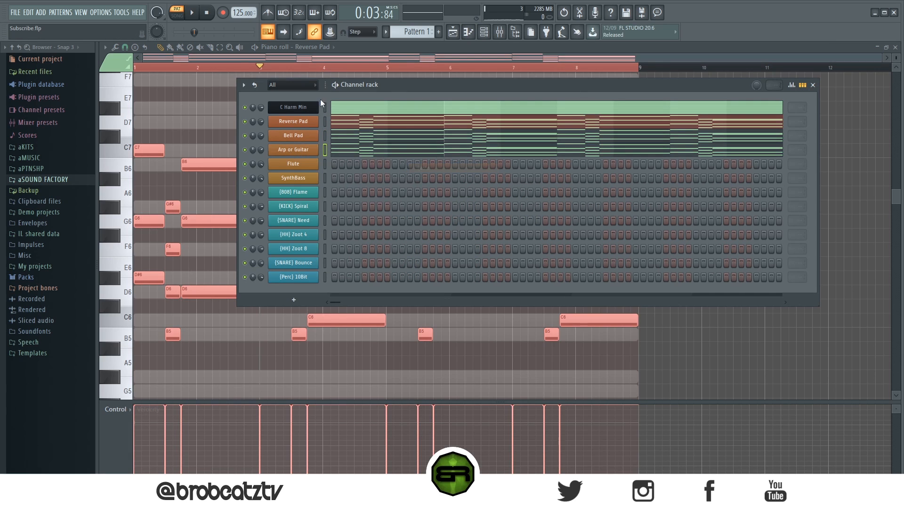
{"action": "left_click", "coordinate": [192, 16]}
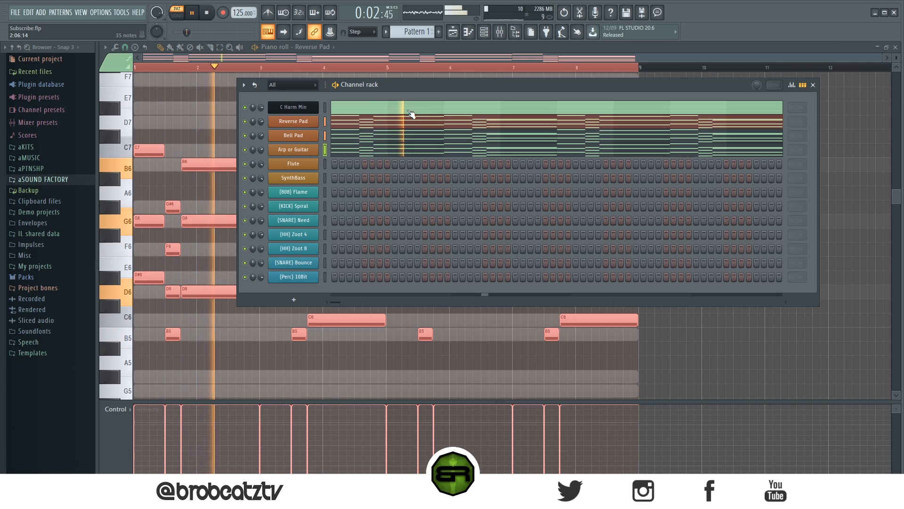
{"action": "left_click", "coordinate": [208, 14]}
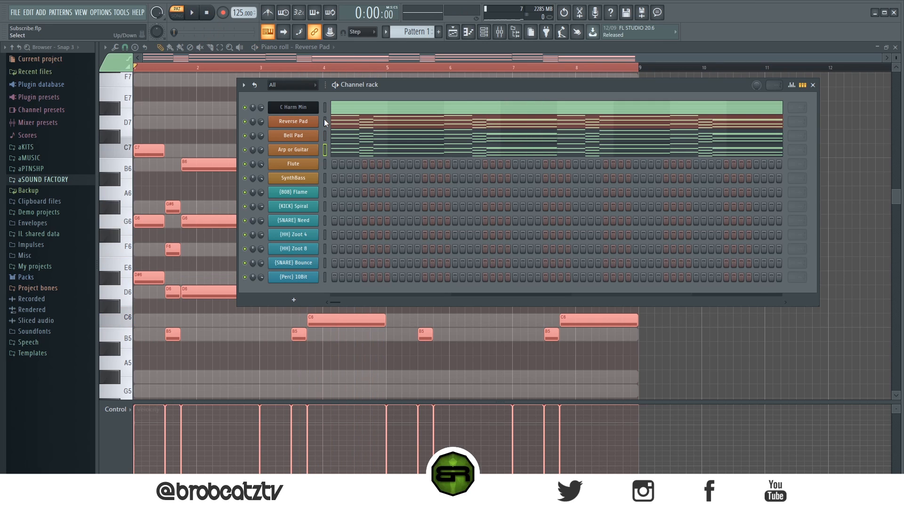
{"action": "key", "text": "F6"}
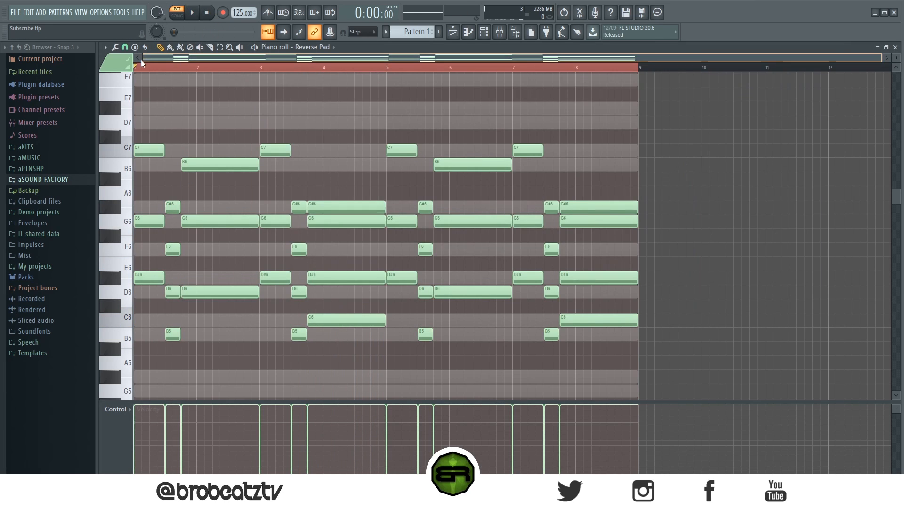
{"action": "left_click", "coordinate": [485, 33]}
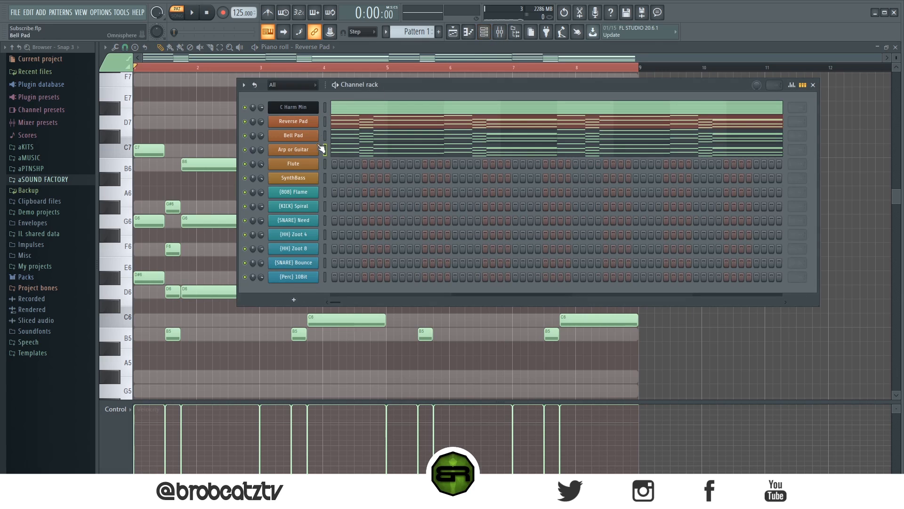
{"action": "key", "text": "F6"}
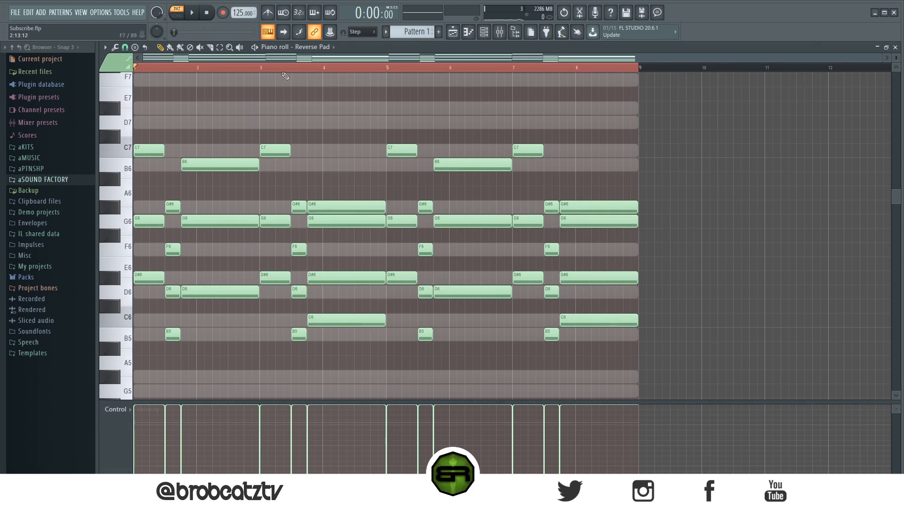
{"action": "left_click", "coordinate": [482, 32]}
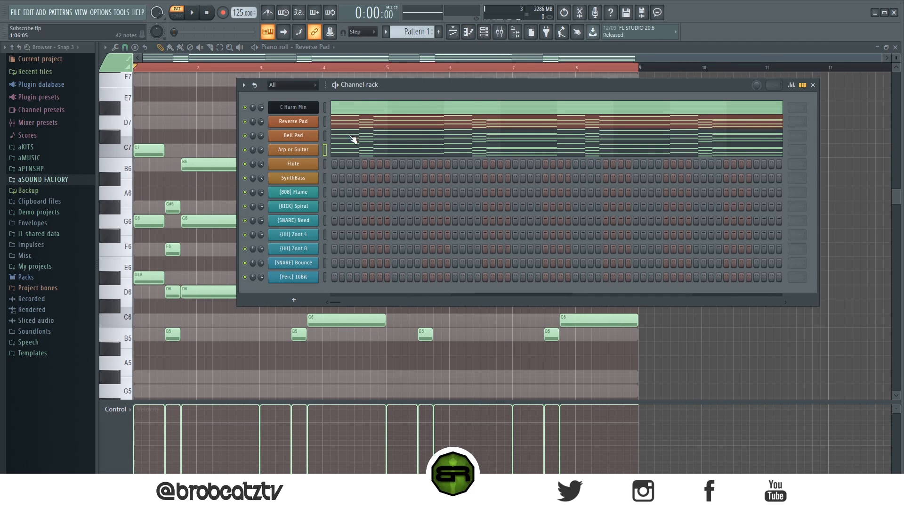
Open the Flute channel's piano roll with the full eight-bar pattern in view.
{"action": "right_click", "coordinate": [305, 169]}
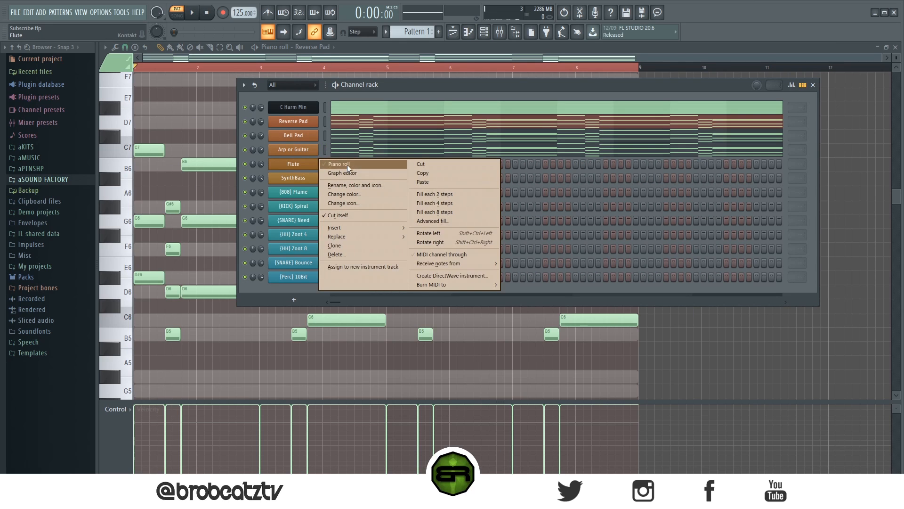
{"action": "left_click", "coordinate": [346, 165]}
{"action": "left_click_drag", "start_coordinate": [290, 57], "coordinate": [250, 58]}
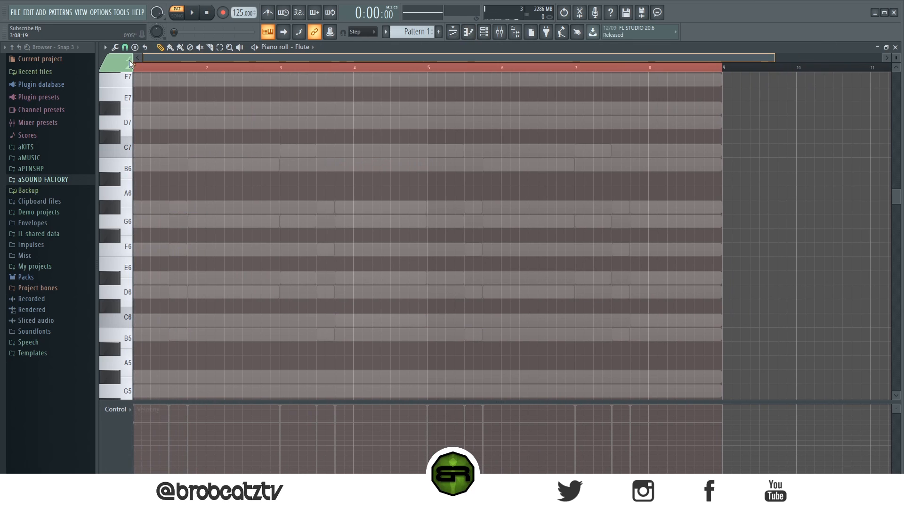
{"action": "scroll", "coordinate": [192, 197], "scroll_direction": "down", "scroll_amount": 1}
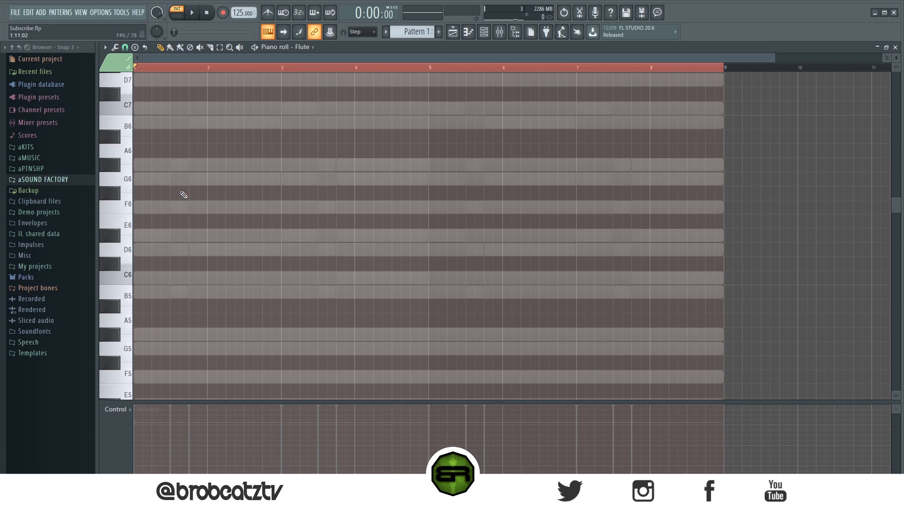
{"action": "left_click", "coordinate": [142, 208]}
{"action": "left_click", "coordinate": [193, 179]}
{"action": "left_click", "coordinate": [206, 165]}
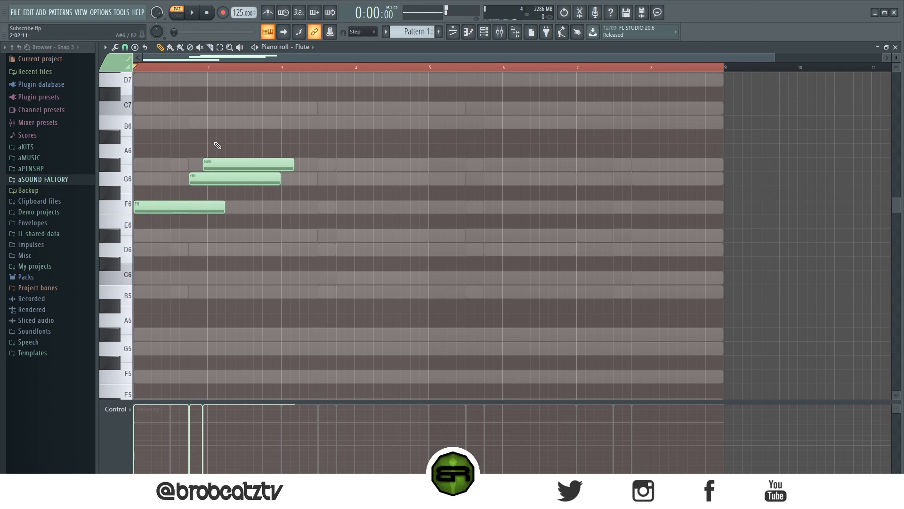
{"action": "left_click", "coordinate": [223, 126]}
{"action": "left_click_drag", "start_coordinate": [309, 104], "coordinate": [216, 216]}
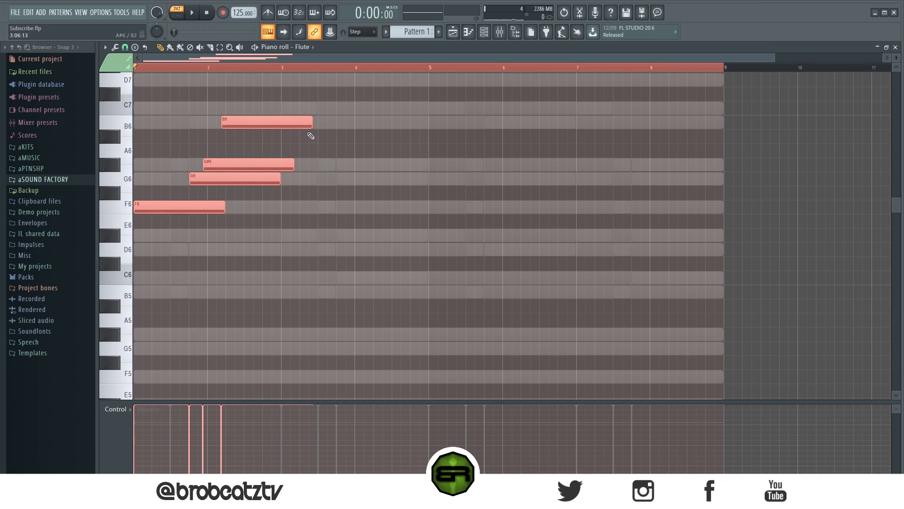
{"action": "left_click", "coordinate": [310, 136]}
{"action": "left_click", "coordinate": [242, 136]}
{"action": "left_click", "coordinate": [251, 151]}
{"action": "left_click", "coordinate": [284, 179]}
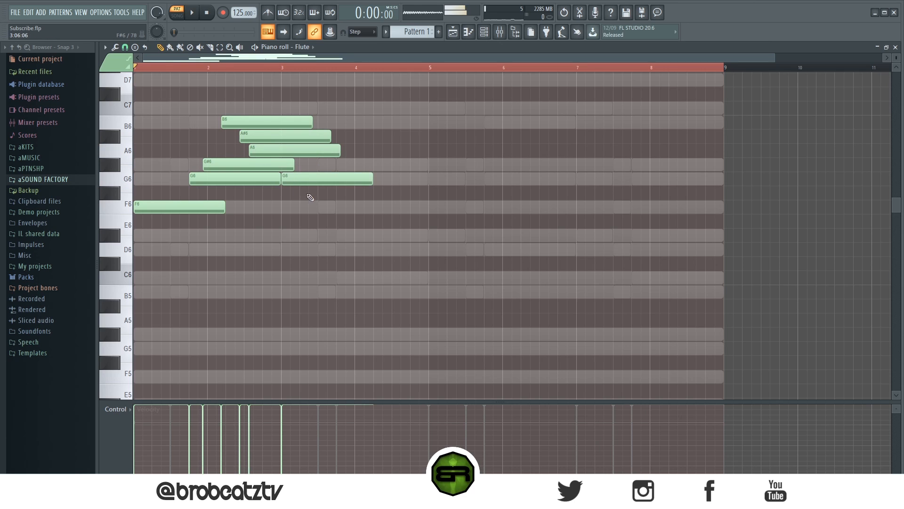
{"action": "mouse_move", "coordinate": [333, 209]}
{"action": "left_mouse_down"}
{"action": "mouse_move", "coordinate": [250, 135]}
{"action": "mouse_move", "coordinate": [248, 97]}
{"action": "left_mouse_up"}
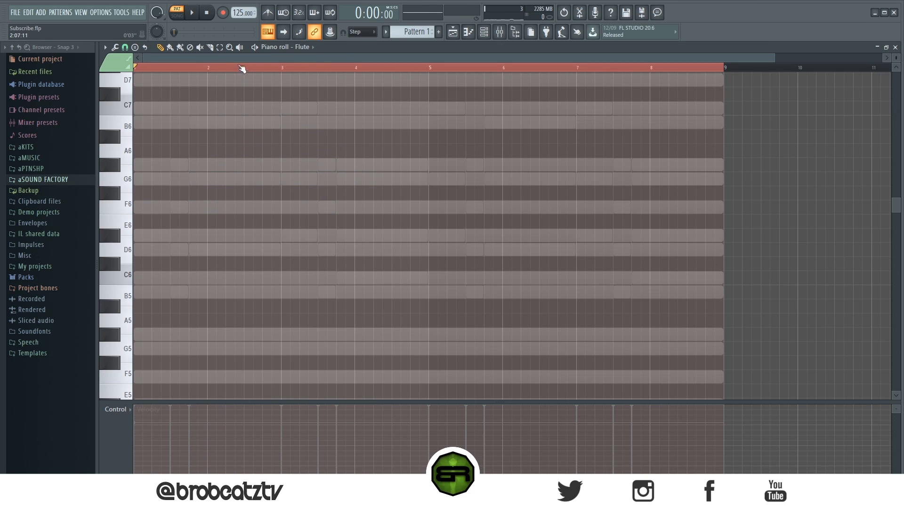
Add a C6 flute note at the start of bar 1 with velocity about 88% and shorten it to half a bar (8 steps).
{"action": "scroll", "coordinate": [180, 181], "scroll_direction": "down", "scroll_amount": 3}
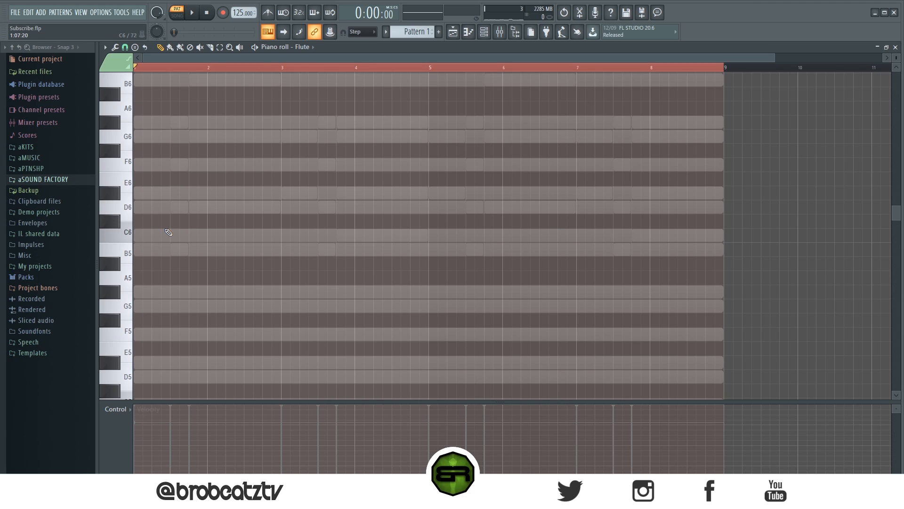
{"action": "left_click", "coordinate": [149, 238]}
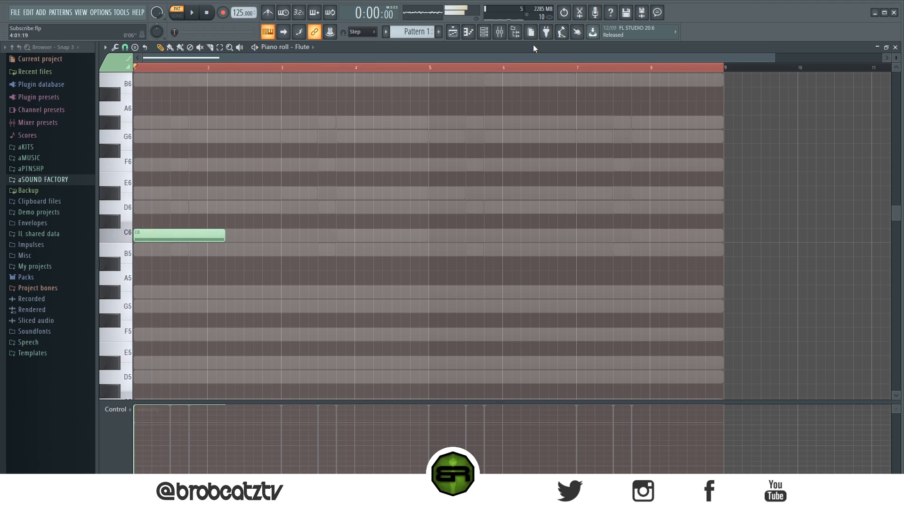
{"action": "left_click_drag", "start_coordinate": [768, 56], "coordinate": [657, 55]}
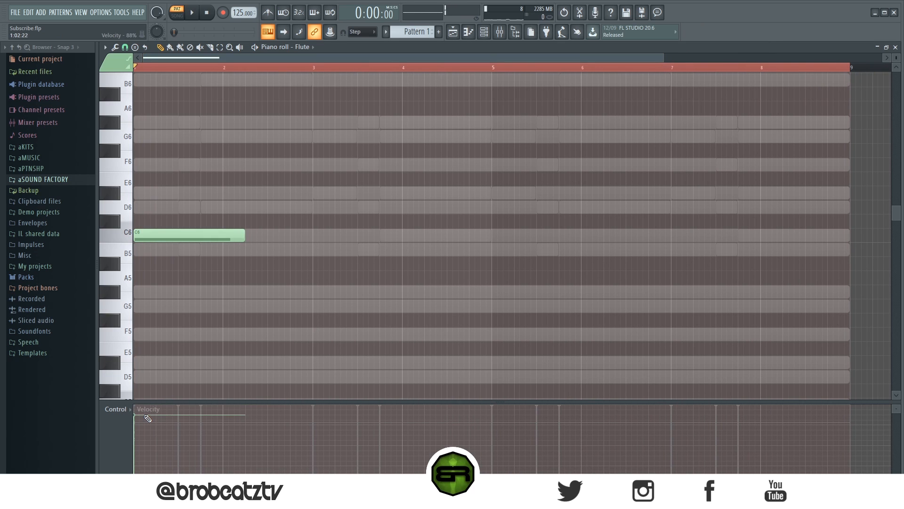
{"action": "key", "text": "space"}
{"action": "left_click_drag", "start_coordinate": [244, 236], "coordinate": [178, 235]}
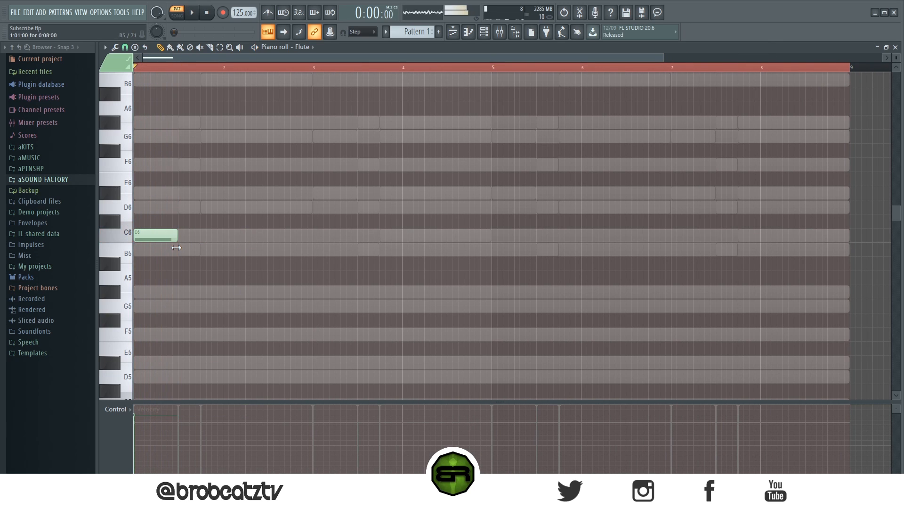
{"action": "key", "text": "space"}
Add a D6 note right after the C6 and a two-step D#6 note at step 11 of bar 1.
{"action": "left_click", "coordinate": [184, 207]}
{"action": "scroll", "coordinate": [235, 59], "scroll_direction": "up", "scroll_amount": 3}
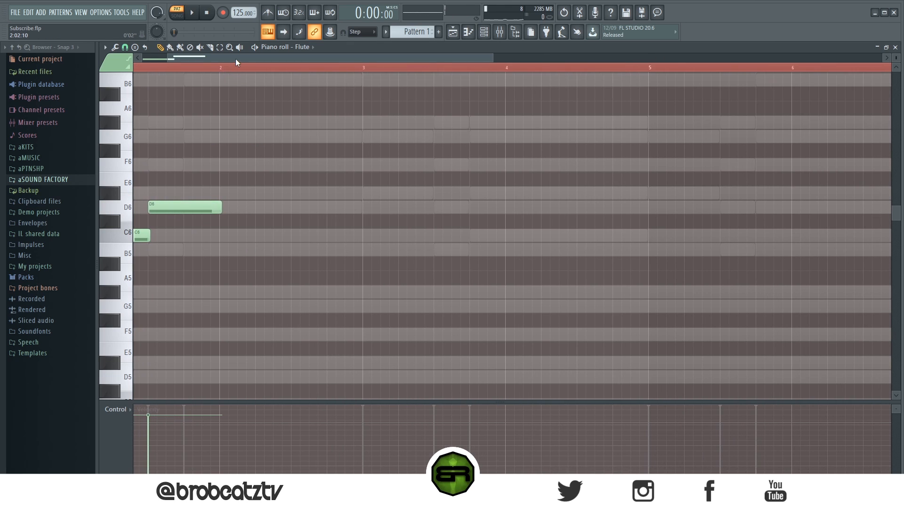
{"action": "key", "text": "space"}
{"action": "key", "text": "space"}
{"action": "left_click_drag", "start_coordinate": [281, 212], "coordinate": [223, 198]}
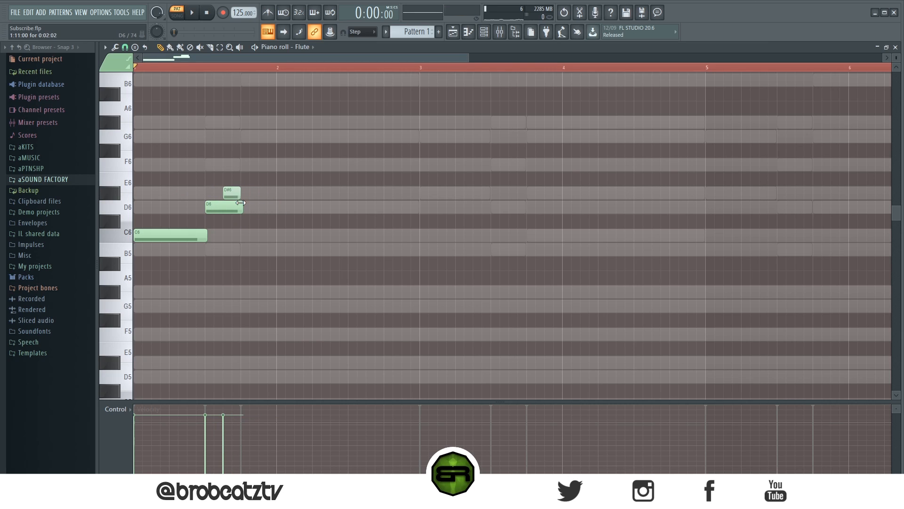
Extend the flute melody upward with one-step F6 and G6 notes at steps 12 and 13, and play it back.
{"action": "left_click", "coordinate": [244, 165]}
{"action": "left_click", "coordinate": [245, 136]}
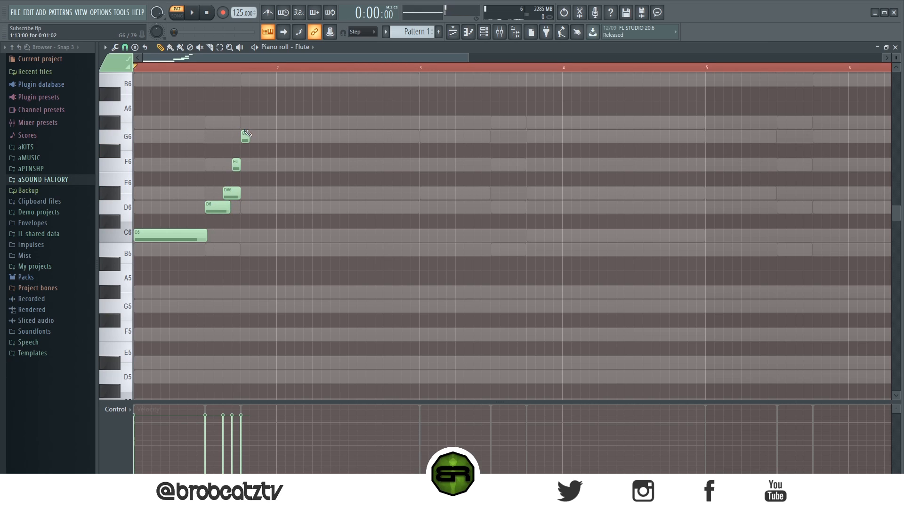
{"action": "key", "text": "space"}
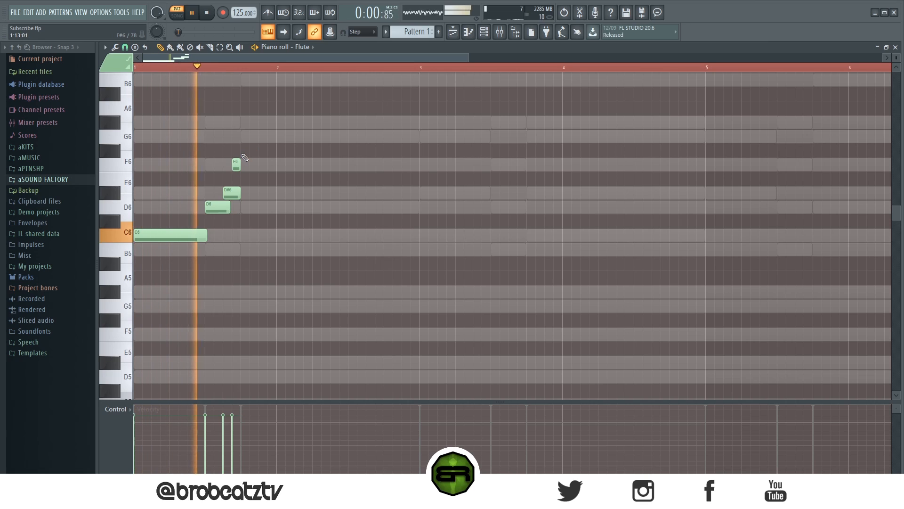
{"action": "key", "text": "space"}
Fill steps 13 to 16 of bar 1 with descending one-step notes G6, F6, D#6 and D6.
{"action": "left_click", "coordinate": [245, 136]}
{"action": "left_click", "coordinate": [254, 165]}
{"action": "left_click_drag", "start_coordinate": [263, 179], "coordinate": [262, 198]}
{"action": "left_click", "coordinate": [271, 208]}
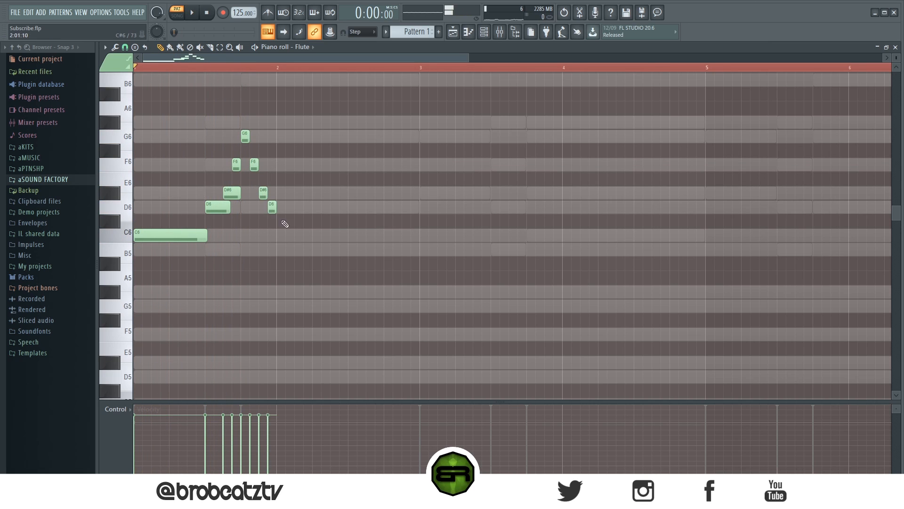
Add a two-step C6 at the start of bar 2 followed by a G5 about 13 steps long, and play the melody back.
{"action": "left_click", "coordinate": [288, 235]}
{"action": "left_click_drag", "start_coordinate": [285, 235], "coordinate": [410, 309]}
{"action": "key", "text": "space"}
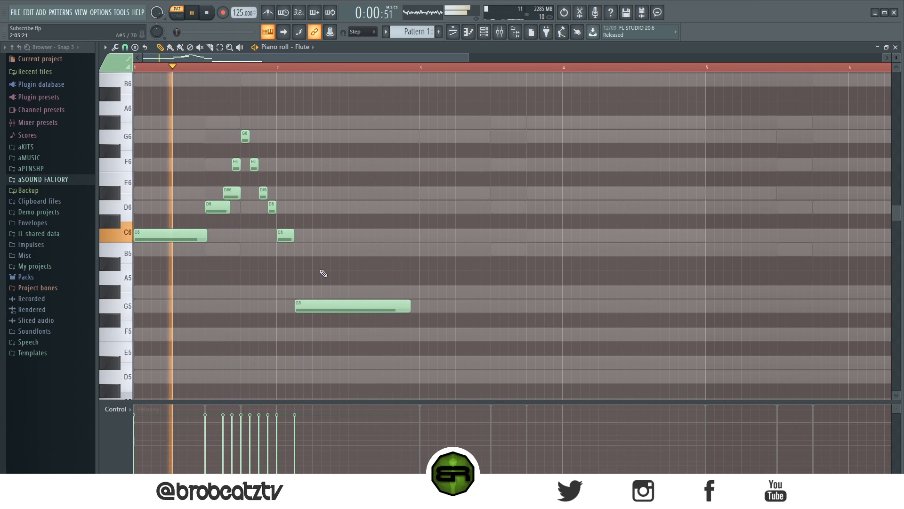
Trim the end of the short D6 at the end of bar 1 slightly and play the melody back.
{"action": "left_click_drag", "start_coordinate": [275, 207], "coordinate": [275, 207]}
{"action": "key", "text": "space"}
{"action": "key", "text": "space"}
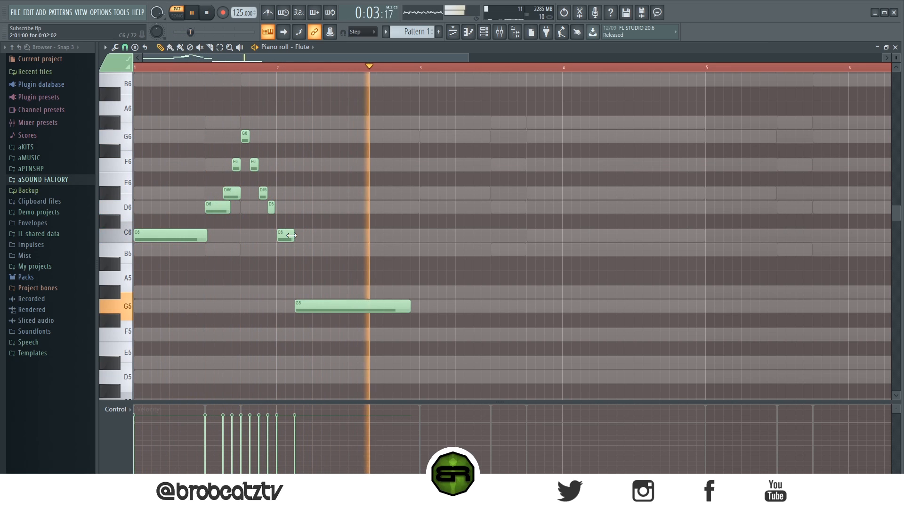
{"action": "key", "text": "space"}
Select all the flute notes, raise their velocity slightly while the melody plays, and clear the selection.
{"action": "key", "text": "ctrl+a"}
{"action": "key", "text": "space"}
{"action": "scroll", "coordinate": [350, 264], "scroll_direction": "down", "scroll_amount": 1}
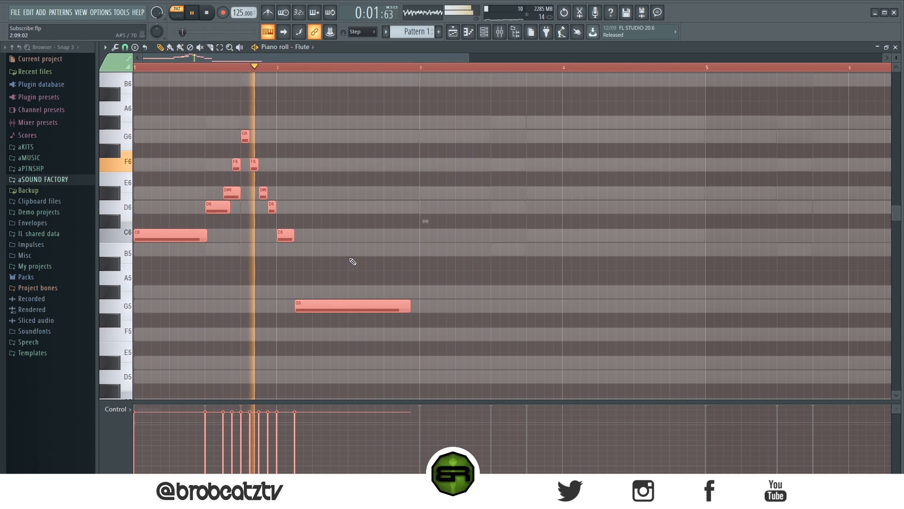
{"action": "right_click", "coordinate": [353, 261]}
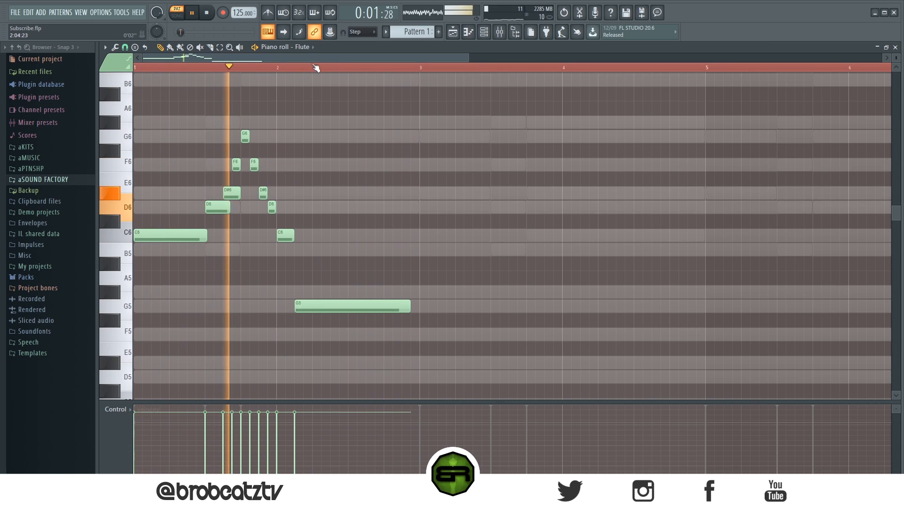
Add one-step notes G5, G#5, G5 and F5 at steps 3, 7, 9 and 11 of bar 3.
{"action": "left_click", "coordinate": [441, 307]}
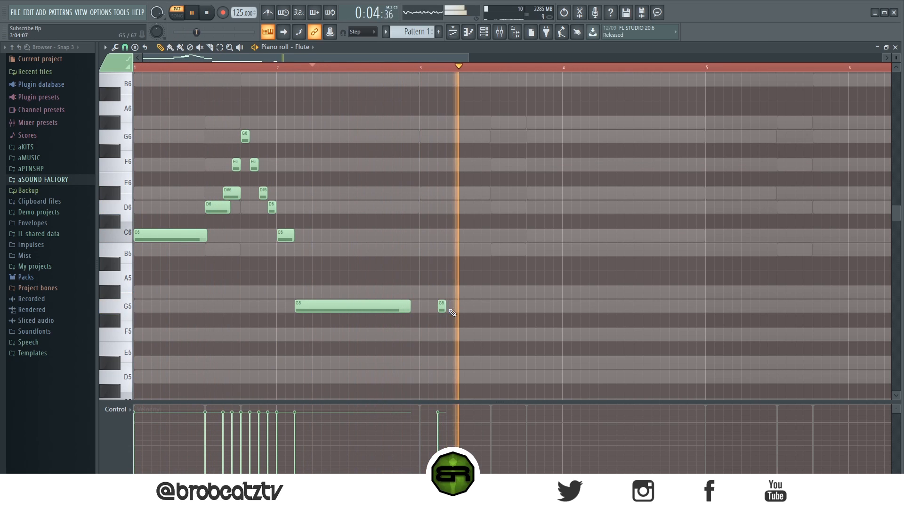
{"action": "key", "text": "space"}
{"action": "key", "text": "space"}
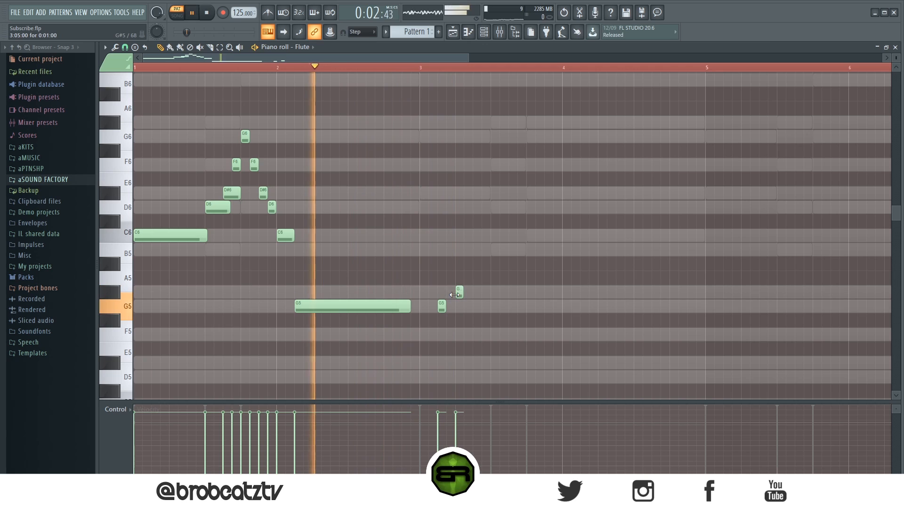
{"action": "left_click", "coordinate": [477, 292]}
{"action": "left_click", "coordinate": [495, 306]}
{"action": "left_click", "coordinate": [512, 333]}
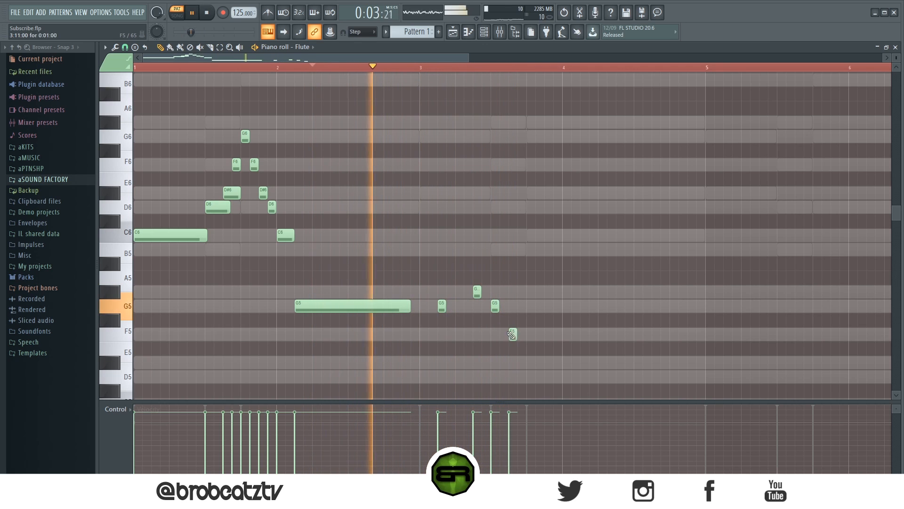
{"action": "key", "text": "space"}
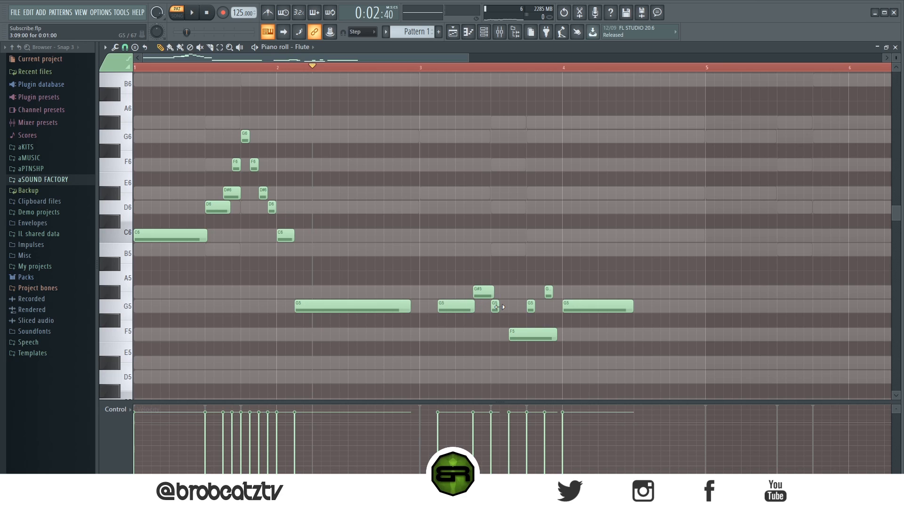
Lengthen bar 3's G5 at step 9 to about 2.5 steps and F5 at step 11 to about 6.5 steps, checking by playback.
{"action": "left_click_drag", "start_coordinate": [517, 307], "coordinate": [513, 307]}
{"action": "key", "text": "space"}
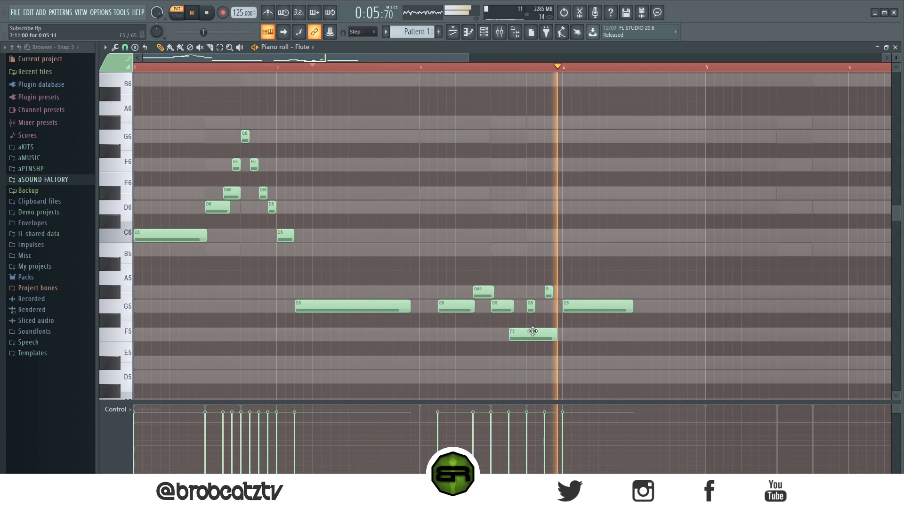
{"action": "left_click_drag", "start_coordinate": [556, 334], "coordinate": [566, 334]}
{"action": "key", "text": "space"}
{"action": "key", "text": "space"}
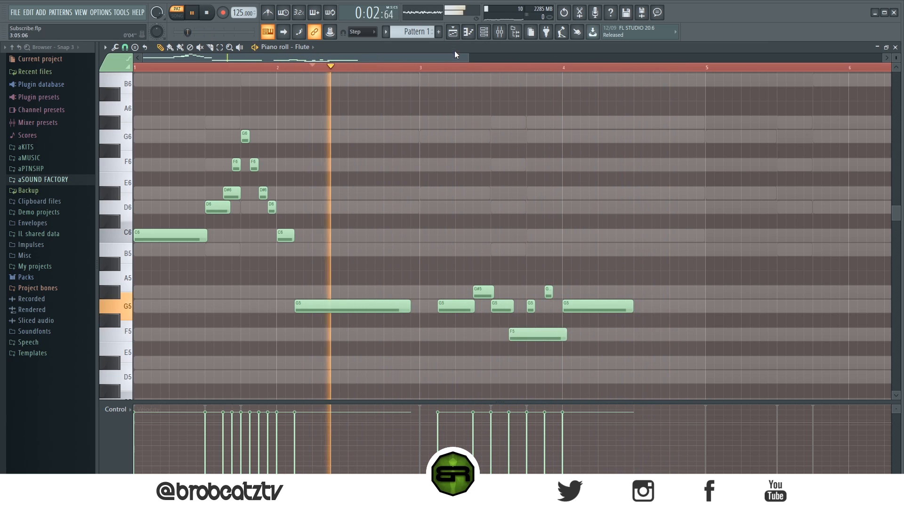
Copy the F6, G6 and F6 notes from bar 1 to the last part of bar 4.
{"action": "scroll", "coordinate": [455, 68], "scroll_direction": "down", "scroll_amount": 1}
{"action": "scroll", "coordinate": [457, 72], "scroll_direction": "down", "scroll_amount": 1}
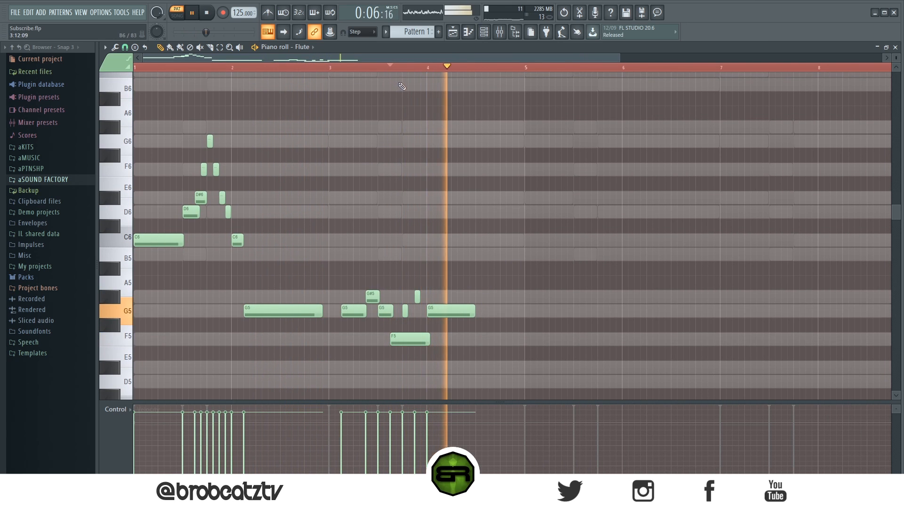
{"action": "key", "text": "space"}
{"action": "left_click_drag", "start_coordinate": [182, 121], "coordinate": [492, 181]}
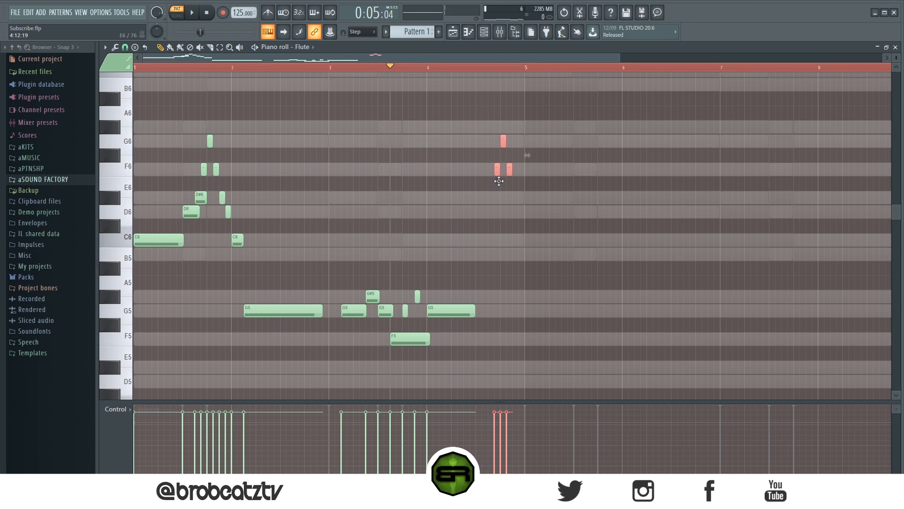
{"action": "scroll", "coordinate": [494, 103], "scroll_direction": "up", "scroll_amount": 5, "text": "ctrl"}
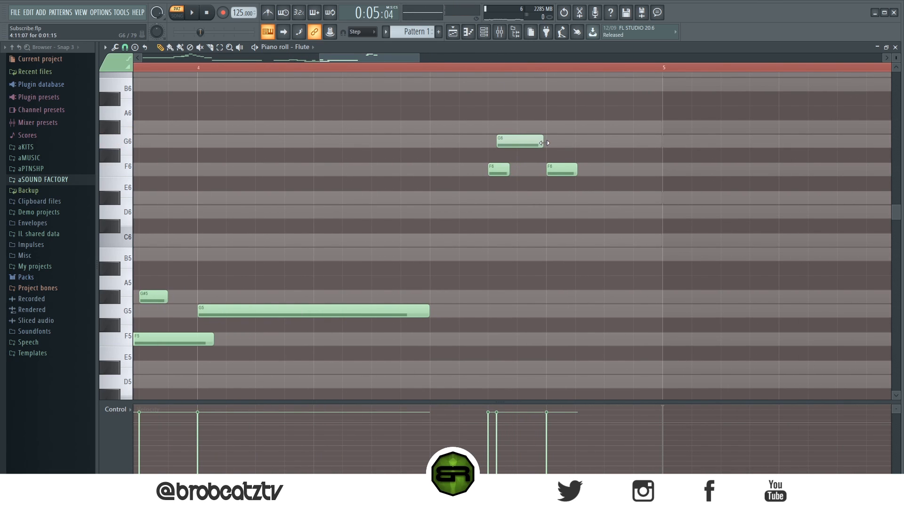
Lengthen bar 4's G6 to about three steps, move its second F6 to step 14, and add a D#6 at step 15.
{"action": "left_click_drag", "start_coordinate": [544, 143], "coordinate": [546, 143]}
{"action": "left_click_drag", "start_coordinate": [558, 171], "coordinate": [582, 171]}
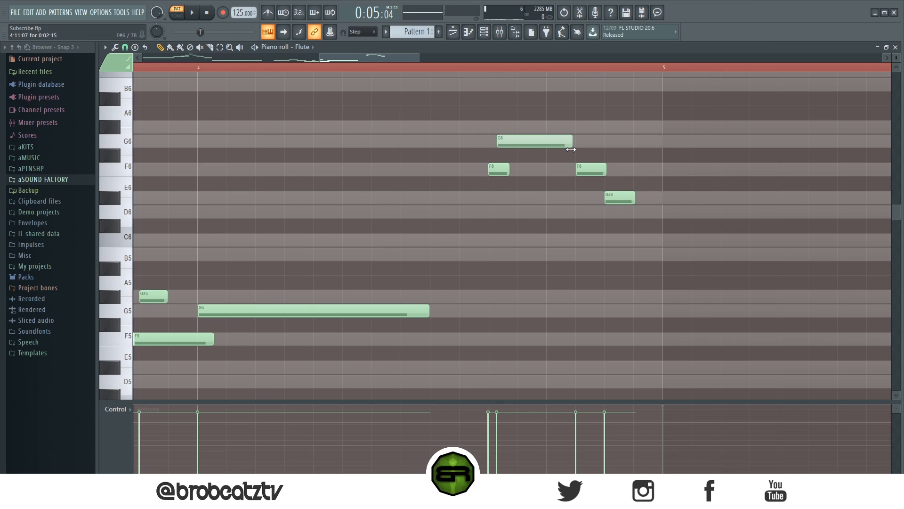
{"action": "left_click", "coordinate": [464, 68]}
{"action": "left_click", "coordinate": [354, 69]}
{"action": "key", "text": "space"}
{"action": "key", "text": "space"}
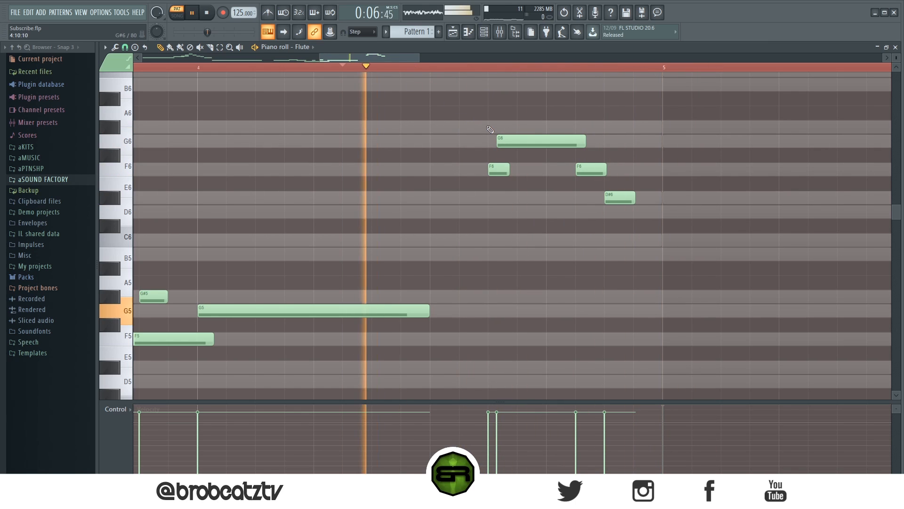
Trim the start of bar 4's G6 and the end of its first F6 slightly, checking the phrase by playback.
{"action": "key", "text": "space"}
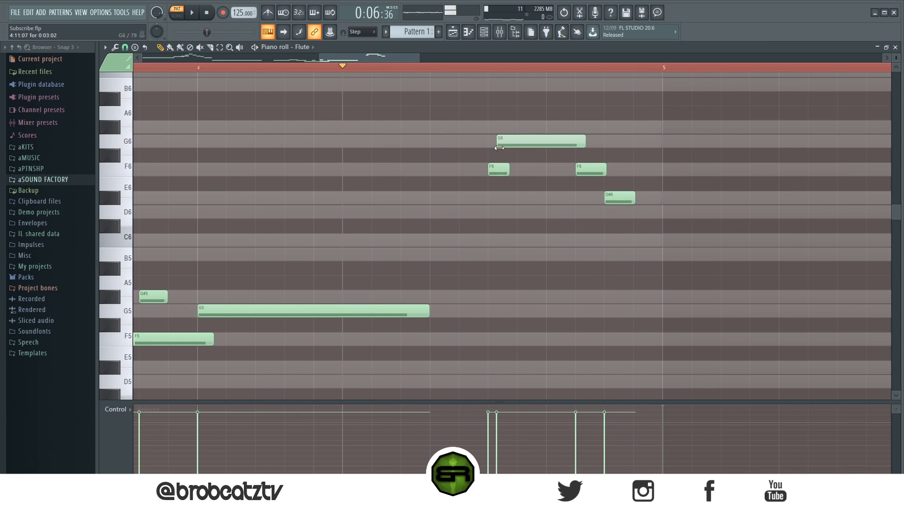
{"action": "key", "text": "space"}
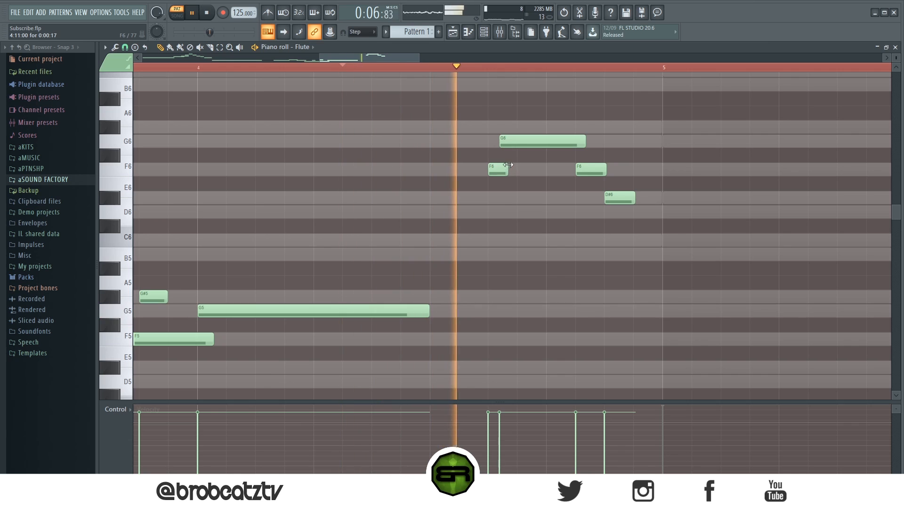
{"action": "scroll", "coordinate": [517, 153], "scroll_direction": "down", "scroll_amount": 2}
{"action": "key", "text": "space"}
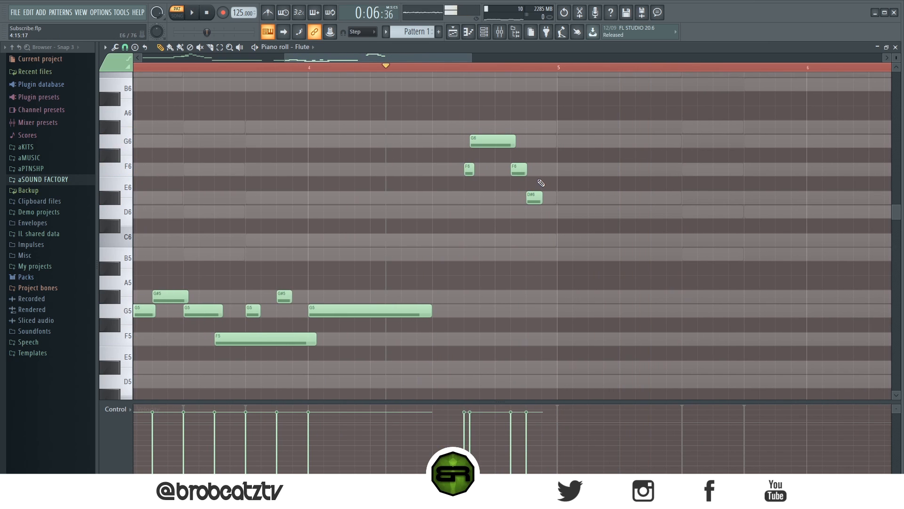
Lengthen bar 4's second F6 to about 1.5 steps, extend the D#6 slightly, and play the phrase back.
{"action": "key", "text": "space"}
{"action": "left_click_drag", "start_coordinate": [526, 171], "coordinate": [532, 171]}
{"action": "key", "text": "space"}
{"action": "key", "text": "space"}
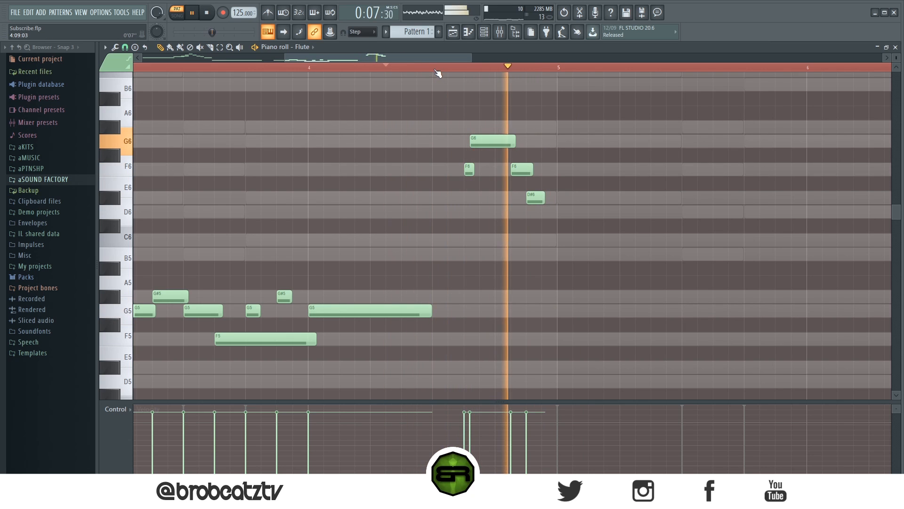
Duplicate the entire four-bar flute melody into bars 5 to 8 and clear the selection.
{"action": "scroll", "coordinate": [436, 74], "scroll_direction": "down", "scroll_amount": 3}
{"action": "key", "text": "space"}
{"action": "key", "text": "ctrl+a"}
{"action": "left_click_drag", "start_coordinate": [151, 242], "coordinate": [404, 243], "text": "shift"}
{"action": "left_click", "coordinate": [413, 257], "text": "ctrl"}
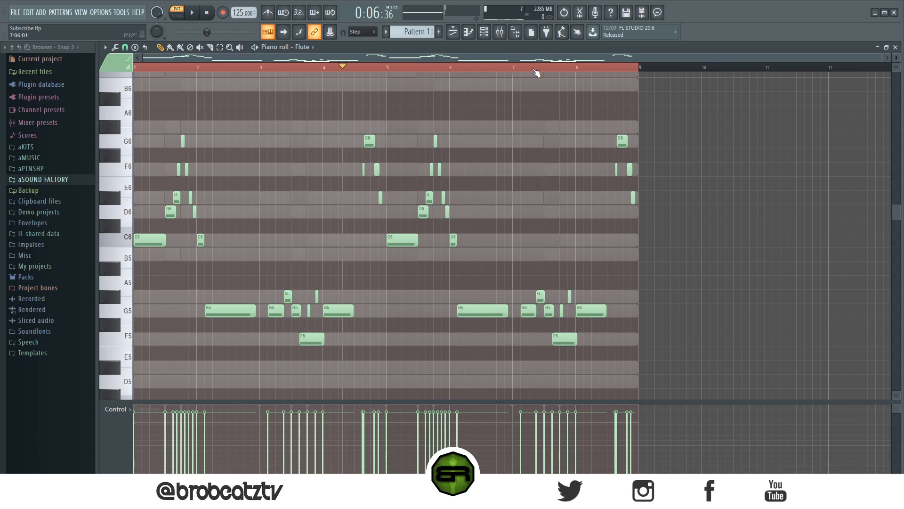
Move the closing run in bar 8 two steps earlier and add a G#6 at step 11.
{"action": "scroll", "coordinate": [616, 71], "scroll_direction": "up", "scroll_amount": 4}
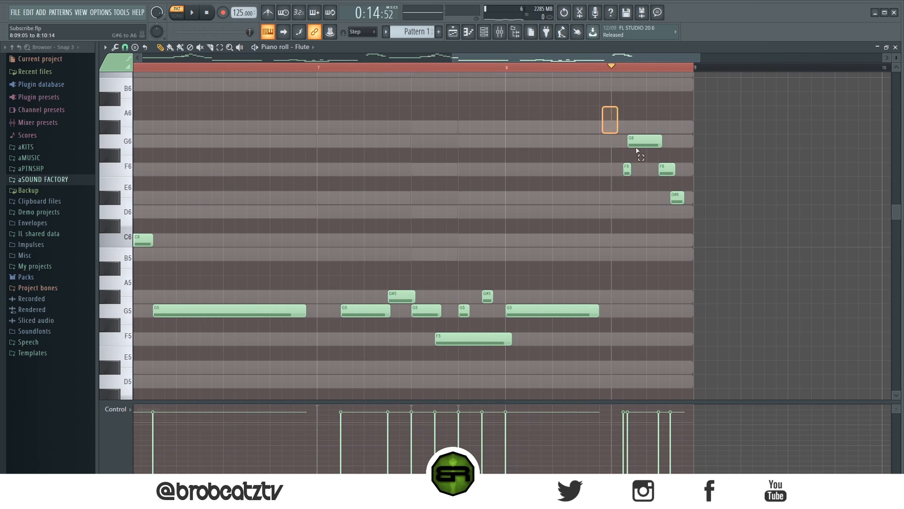
{"action": "left_click_drag", "start_coordinate": [612, 124], "coordinate": [725, 231], "text": "ctrl"}
{"action": "left_click_drag", "start_coordinate": [641, 141], "coordinate": [617, 142]}
{"action": "left_click", "coordinate": [627, 168]}
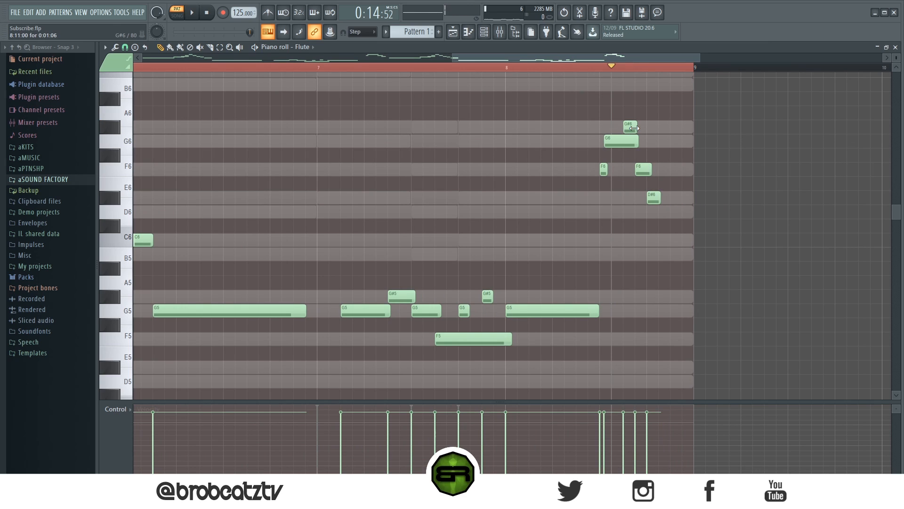
Change bar 8's second F6 to a G6 at step 13 and the D#6 to an F6 at step 15, and play the ending.
{"action": "left_click_drag", "start_coordinate": [650, 156], "coordinate": [653, 143]}
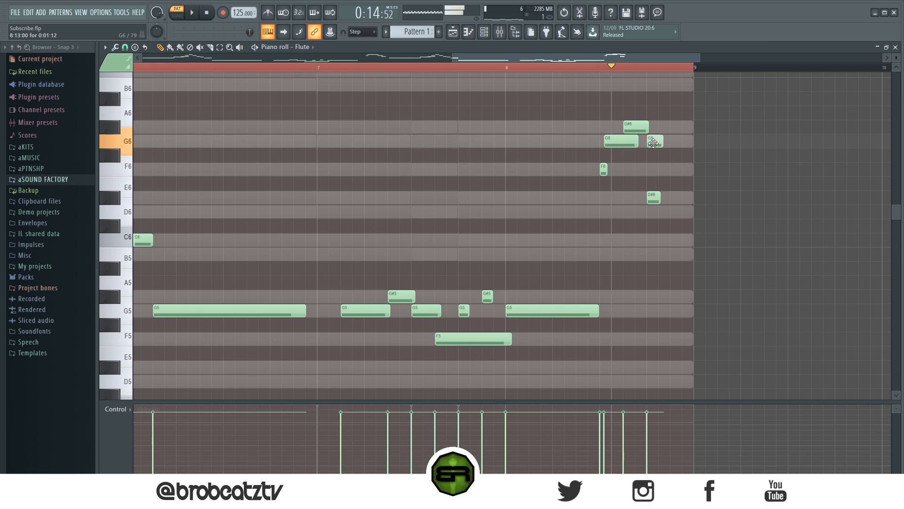
{"action": "left_click_drag", "start_coordinate": [654, 198], "coordinate": [679, 168]}
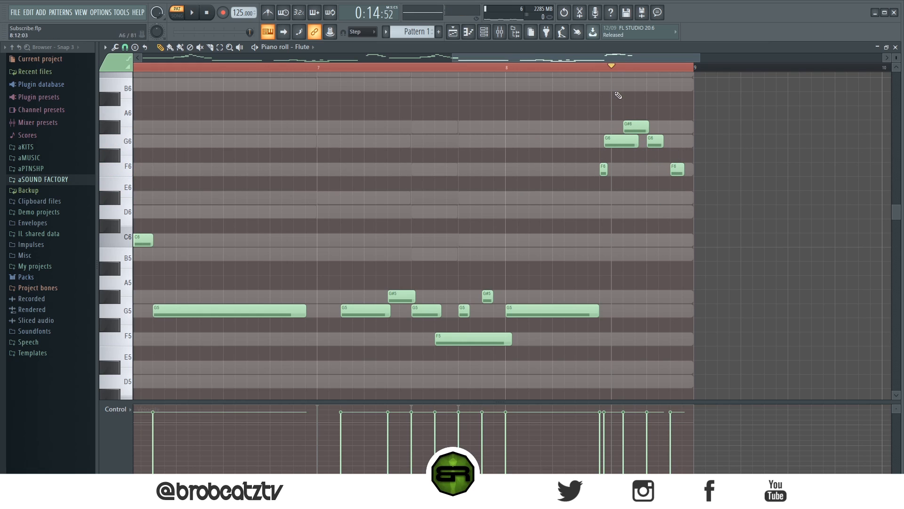
{"action": "left_click", "coordinate": [588, 71]}
{"action": "key", "text": "space"}
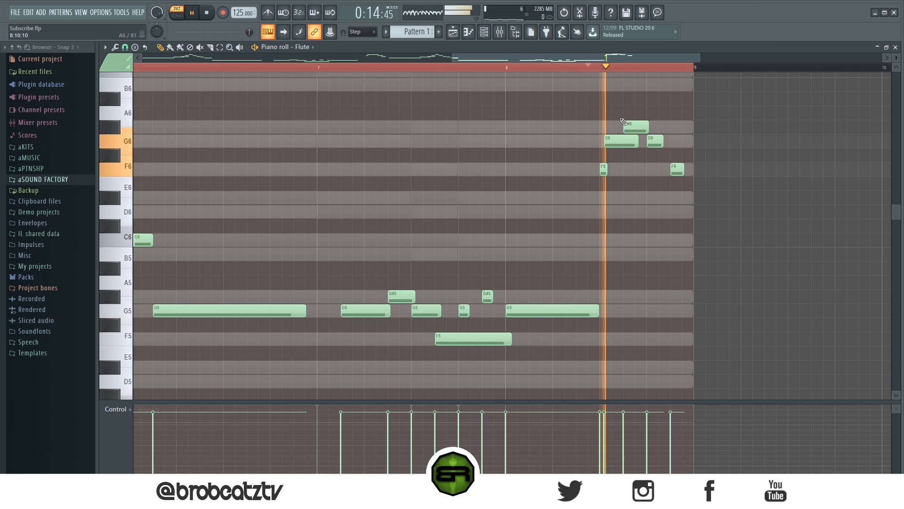
Lengthen bar 8's last G6 to two steps and its final F6 to about 1.75 steps, checking by playback.
{"action": "key", "text": "space"}
{"action": "left_click_drag", "start_coordinate": [662, 145], "coordinate": [669, 144]}
{"action": "key", "text": "space"}
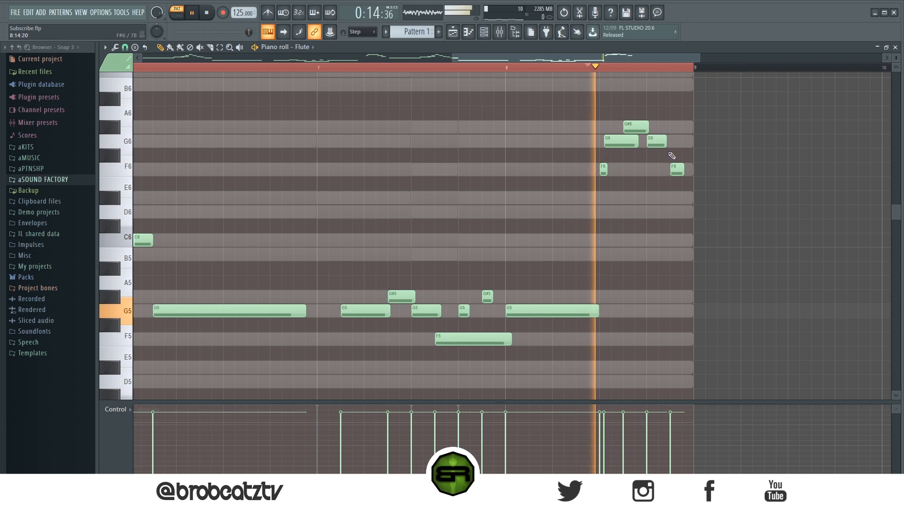
{"action": "key", "text": "space"}
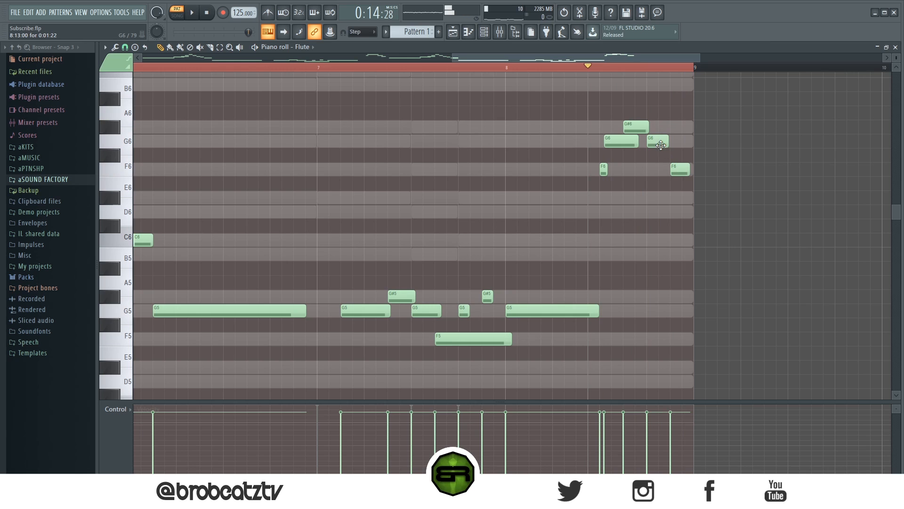
{"action": "key", "text": "space"}
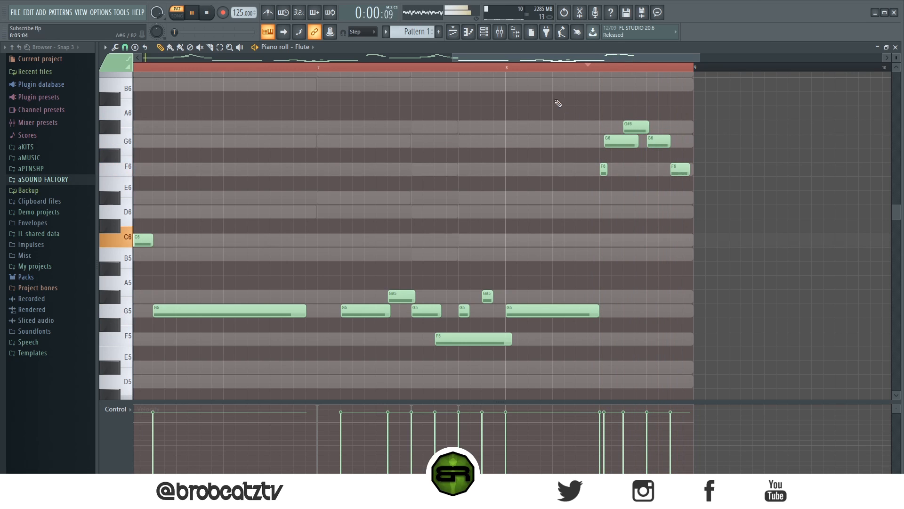
{"action": "scroll", "coordinate": [504, 72], "scroll_direction": "down", "scroll_amount": 5}
{"action": "key", "text": "space"}
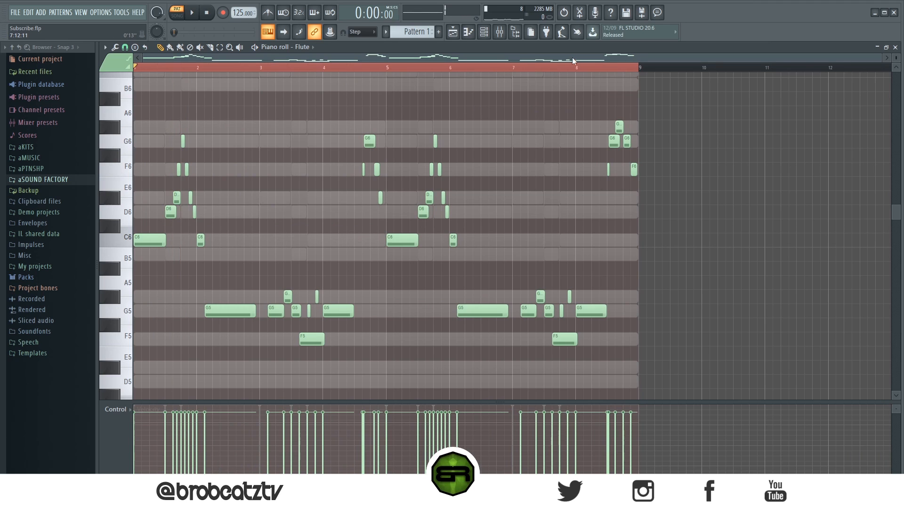
Open the SynthBass channel's piano roll and place a two-step C6 at the start of bar 1.
{"action": "left_click", "coordinate": [488, 34]}
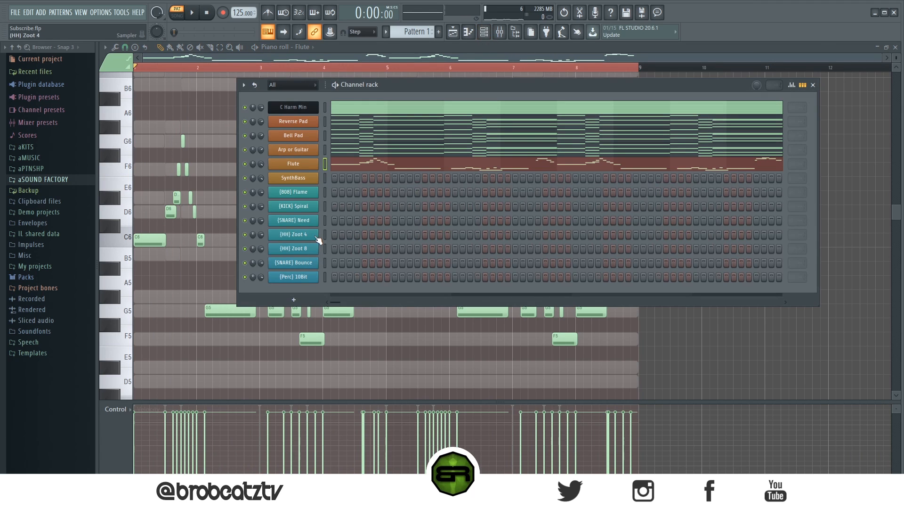
{"action": "right_click", "coordinate": [317, 184]}
{"action": "left_click", "coordinate": [323, 180]}
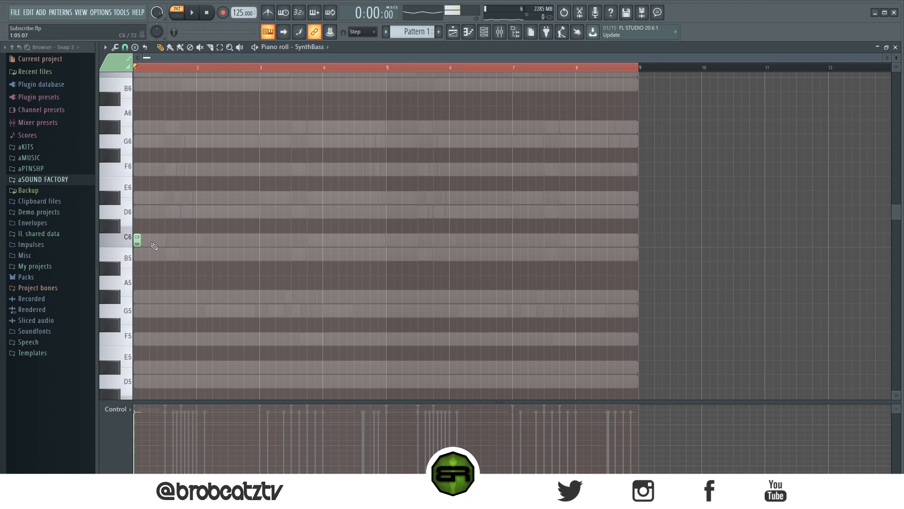
Try stretching the C6 bass note to nearly four bars and shorten it back to about two steps.
{"action": "left_click_drag", "start_coordinate": [141, 243], "coordinate": [337, 243]}
{"action": "right_click", "coordinate": [358, 242]}
{"action": "left_click", "coordinate": [142, 243]}
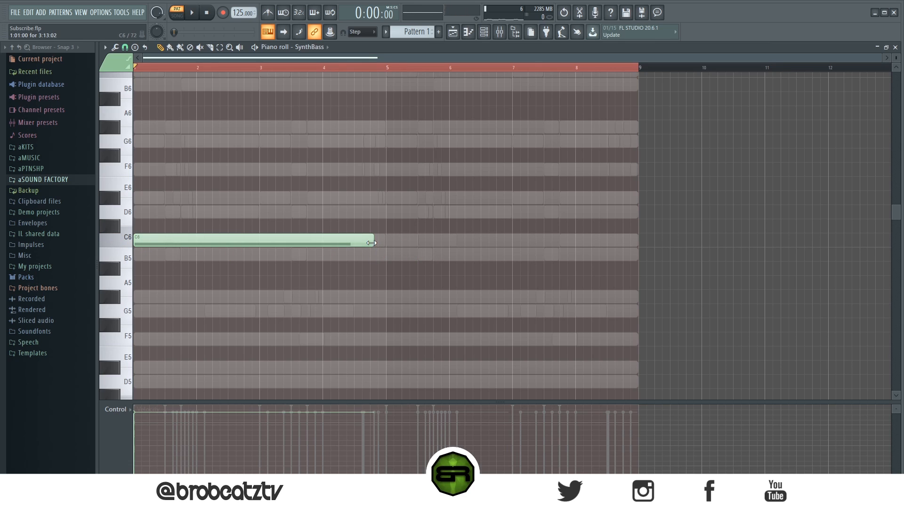
{"action": "left_click_drag", "start_coordinate": [372, 243], "coordinate": [140, 254]}
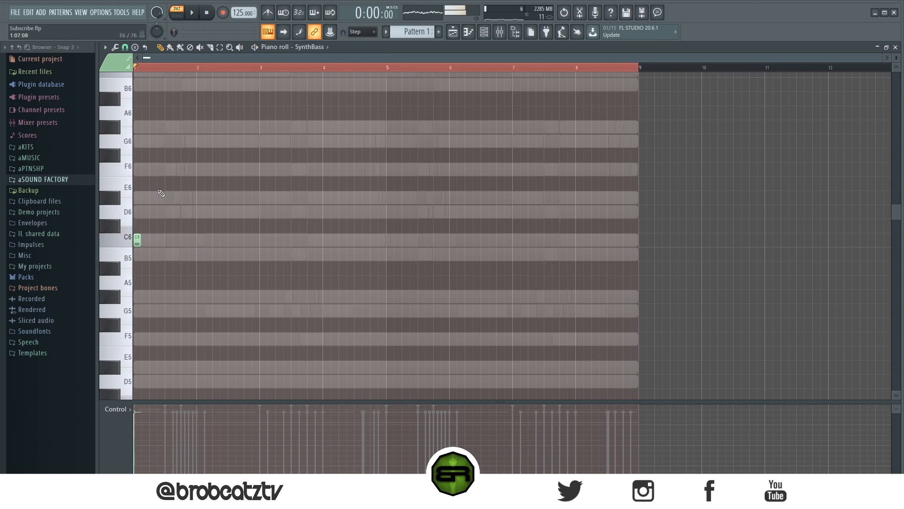
Audition the C6 bass note and fine-tune its length to about 1.75 steps.
{"action": "key", "text": "space"}
{"action": "key", "text": "space"}
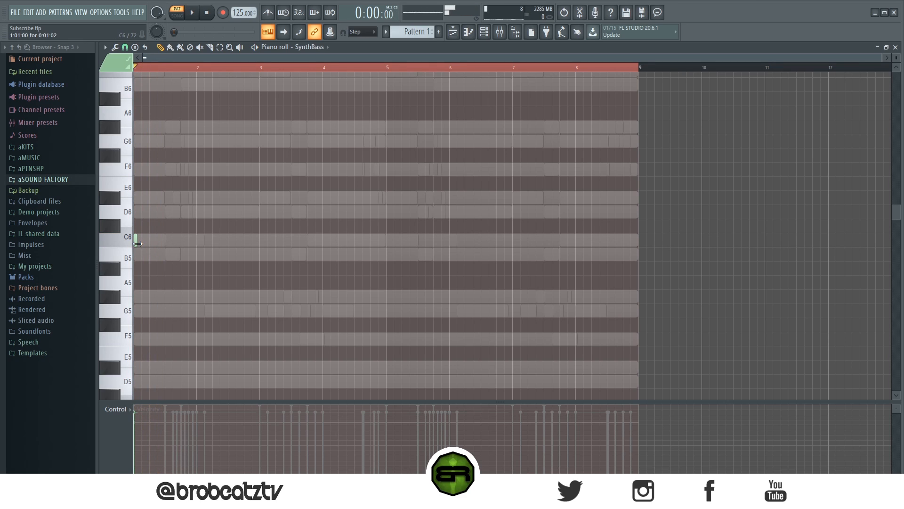
{"action": "key", "text": "space"}
{"action": "key", "text": "space"}
{"action": "scroll", "coordinate": [166, 69], "scroll_direction": "up", "scroll_amount": 3}
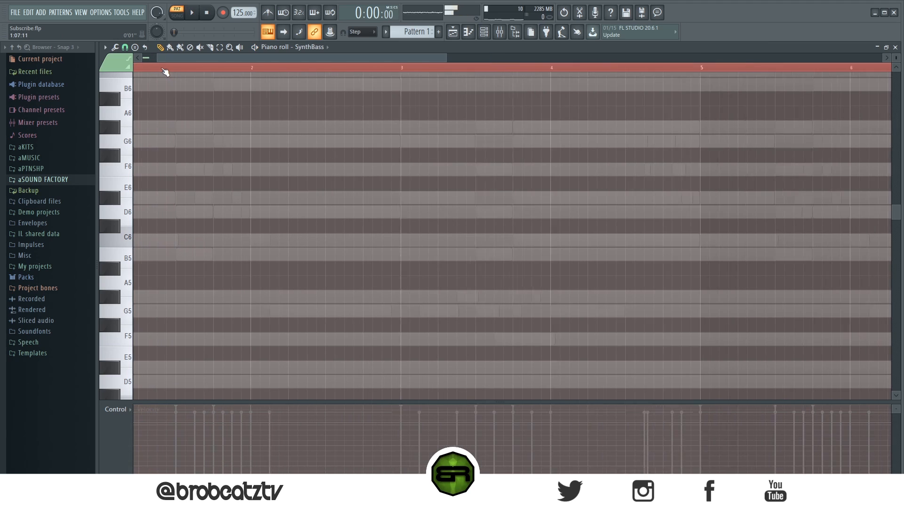
{"action": "left_click_drag", "start_coordinate": [171, 59], "coordinate": [154, 59]}
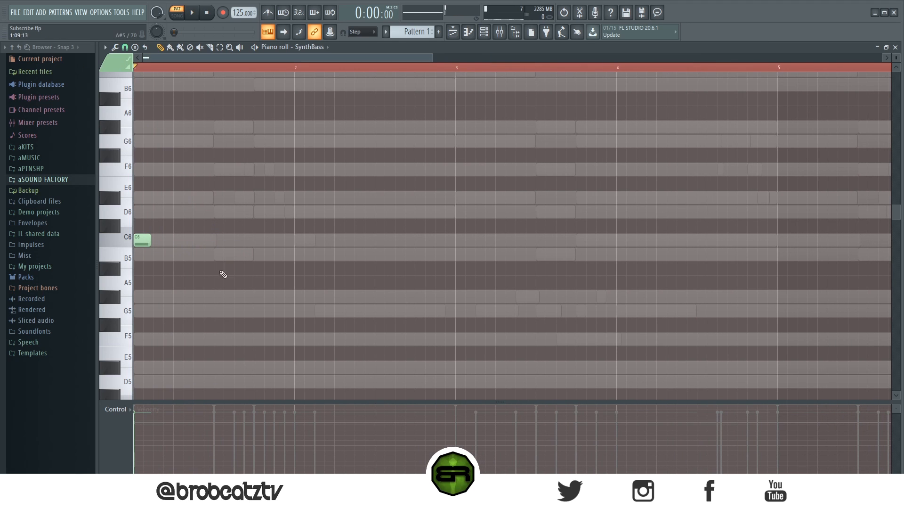
Move the SynthBass note at the start of bar 1 down an octave to C5 and audition it.
{"action": "scroll", "coordinate": [145, 241], "scroll_direction": "down", "scroll_amount": 3}
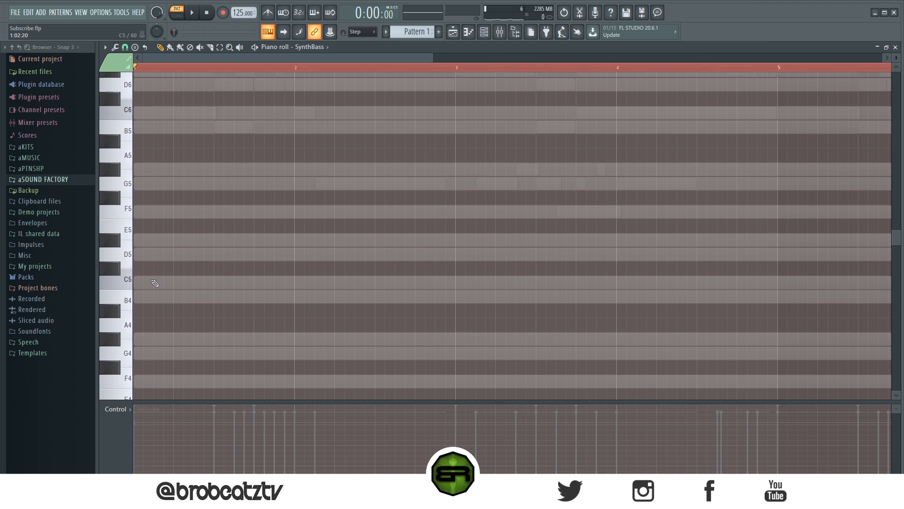
{"action": "key", "text": "space"}
{"action": "scroll", "coordinate": [216, 302], "scroll_direction": "down", "scroll_amount": 3}
{"action": "key", "text": "space"}
{"action": "key", "text": "space"}
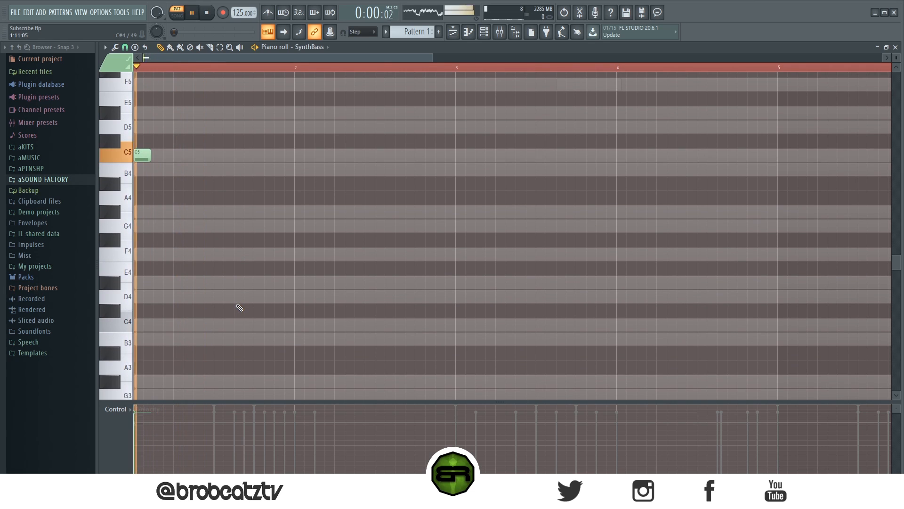
{"action": "key", "text": "space"}
{"action": "scroll", "coordinate": [235, 317], "scroll_direction": "down", "scroll_amount": 2}
Place three C4 bass notes on steps 7, 9 and 11 of bar 1, checking the timing by playback.
{"action": "key", "text": "space"}
{"action": "scroll", "coordinate": [228, 308], "scroll_direction": "up", "scroll_amount": 2}
{"action": "key", "text": "space"}
{"action": "key", "text": "space"}
{"action": "left_click", "coordinate": [201, 325]}
{"action": "key", "text": "space"}
{"action": "key", "text": "space"}
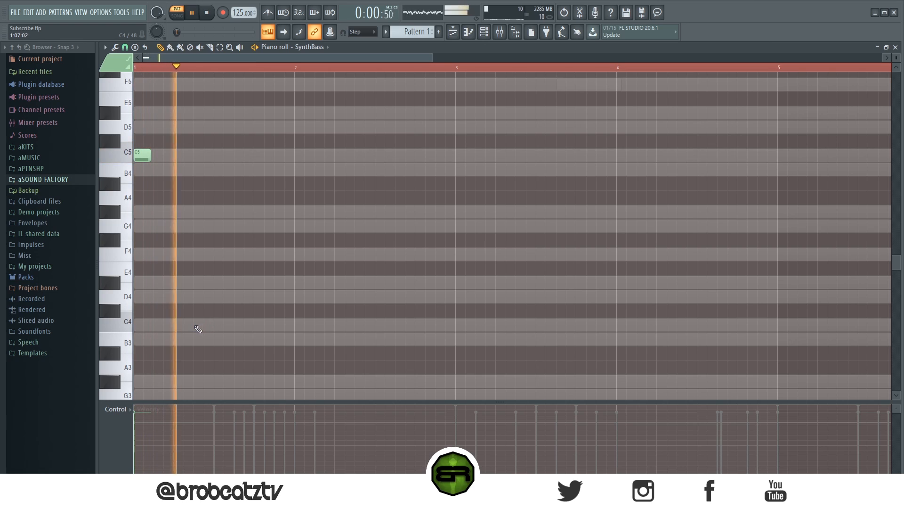
{"action": "key", "text": "space"}
{"action": "key", "text": "space"}
{"action": "left_click", "coordinate": [220, 325]}
{"action": "left_click", "coordinate": [240, 325]}
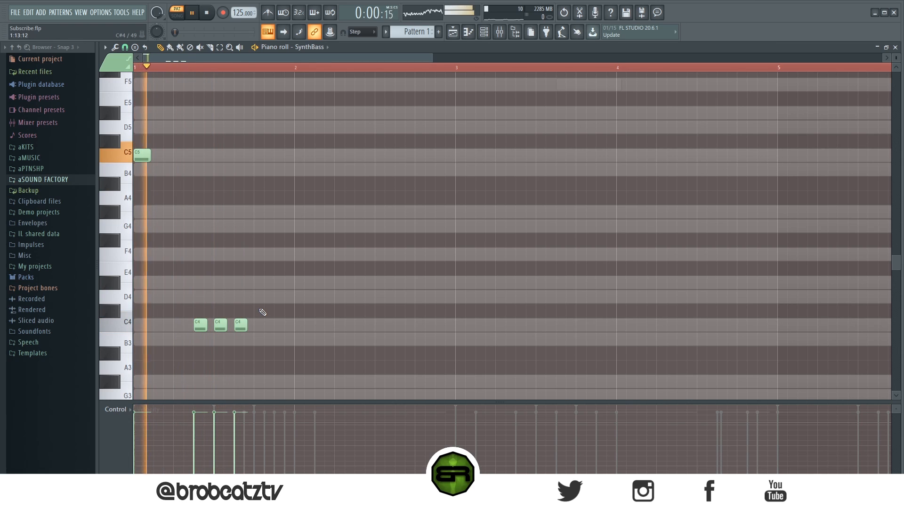
Add D4 and F4 on steps 13 and 15 of bar 1, and G#4 and G4 on steps 3 and 5 of bar 2.
{"action": "key", "text": "space"}
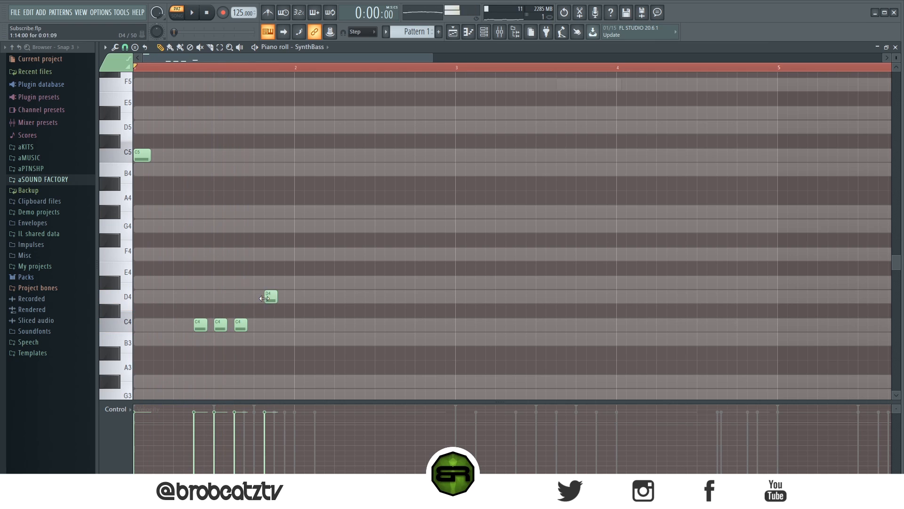
{"action": "key", "text": "space"}
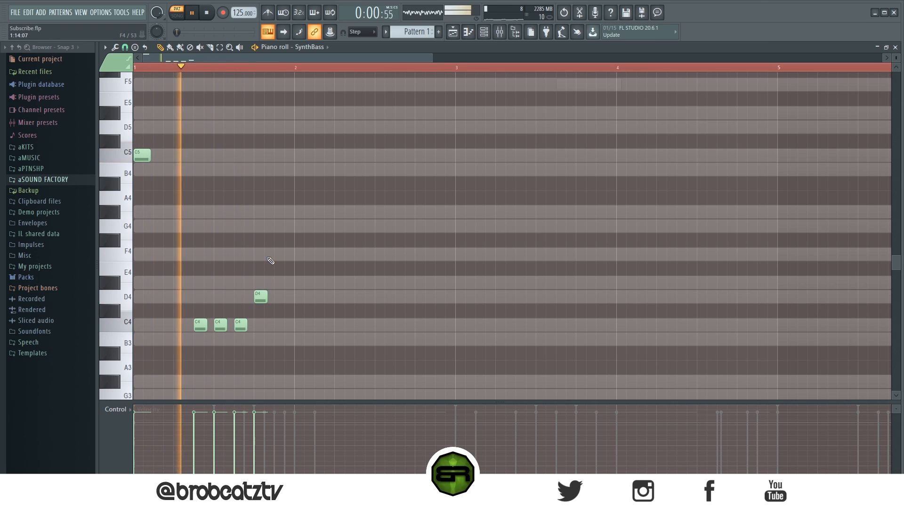
{"action": "left_click", "coordinate": [283, 255]}
{"action": "left_click", "coordinate": [321, 212]}
{"action": "left_click", "coordinate": [341, 226]}
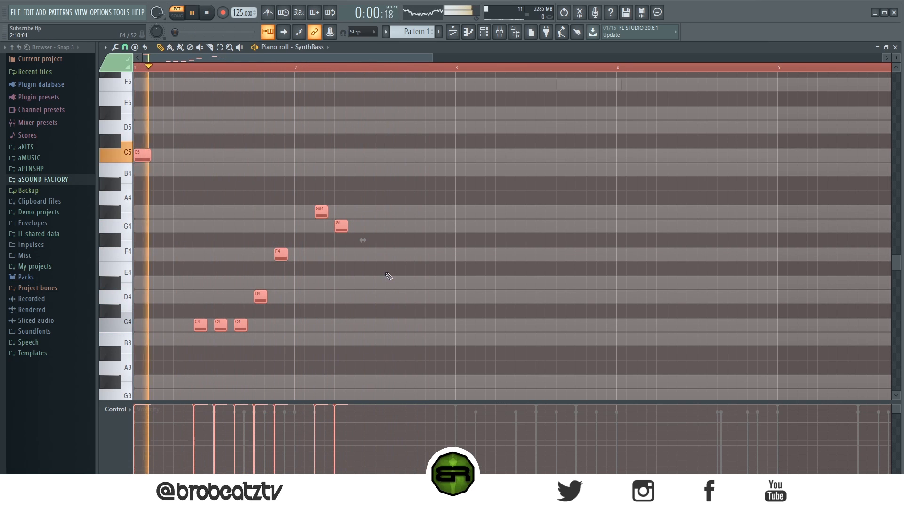
Add G4, G#4 and G4 on steps 11, 13 and 15 of bar 2, and F4 at the start of bar 3.
{"action": "left_click", "coordinate": [402, 226]}
{"action": "left_click", "coordinate": [422, 211]}
{"action": "left_click", "coordinate": [442, 226]}
{"action": "left_click", "coordinate": [462, 254]}
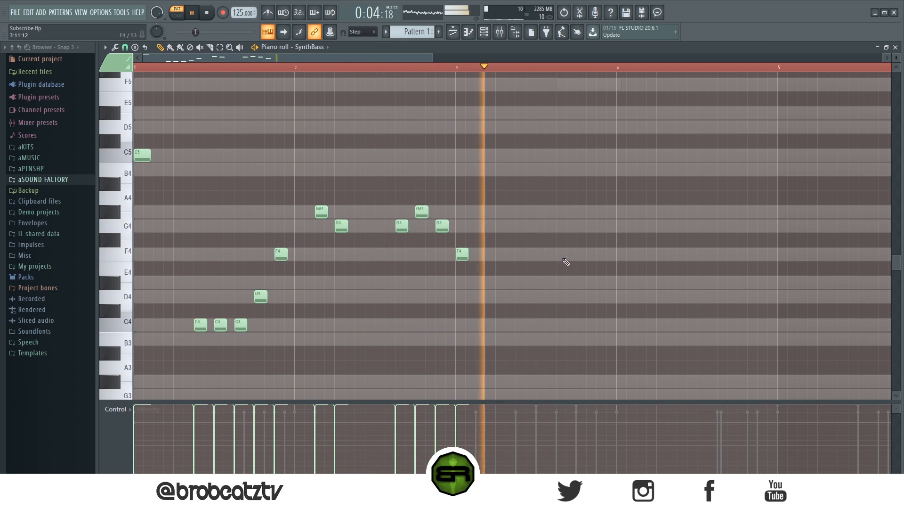
Replay the bass line and add a rising D4, F4, G4 run on steps 11, 13 and 15 of bar 3.
{"action": "key", "text": "space"}
{"action": "key", "text": "space"}
{"action": "left_click", "coordinate": [562, 297]}
{"action": "left_click", "coordinate": [583, 254]}
{"action": "left_click", "coordinate": [599, 227]}
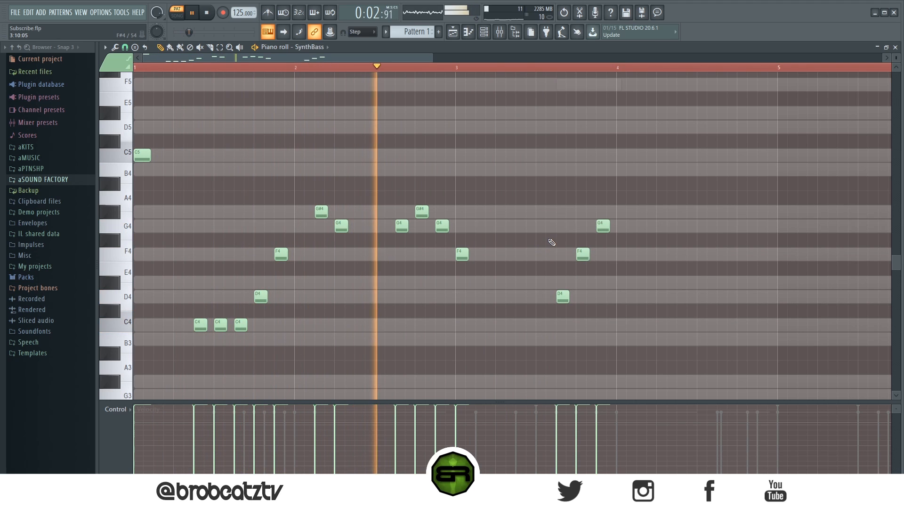
Add G4 on steps 5 and 11 of bar 4, followed by G#4 on step 13 and B4 on step 15.
{"action": "left_click", "coordinate": [663, 227]}
{"action": "left_click", "coordinate": [724, 226]}
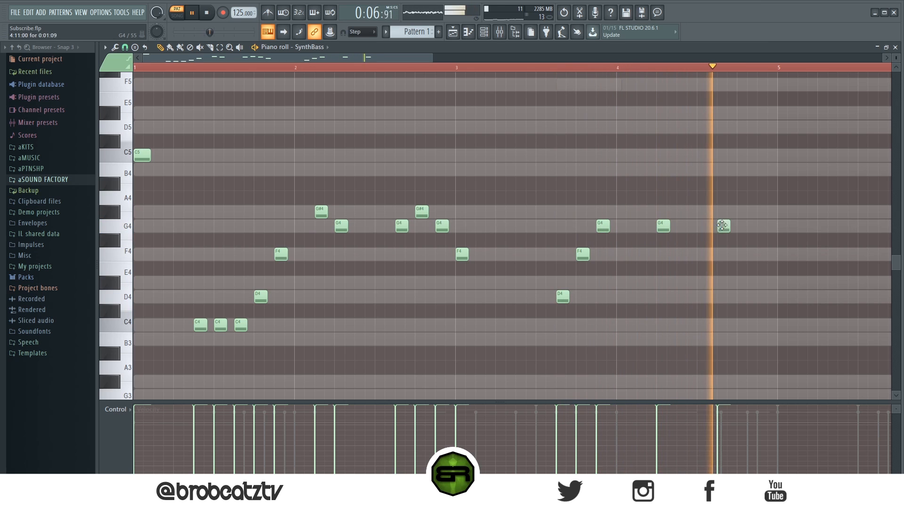
{"action": "left_click", "coordinate": [744, 213]}
{"action": "left_click", "coordinate": [759, 169]}
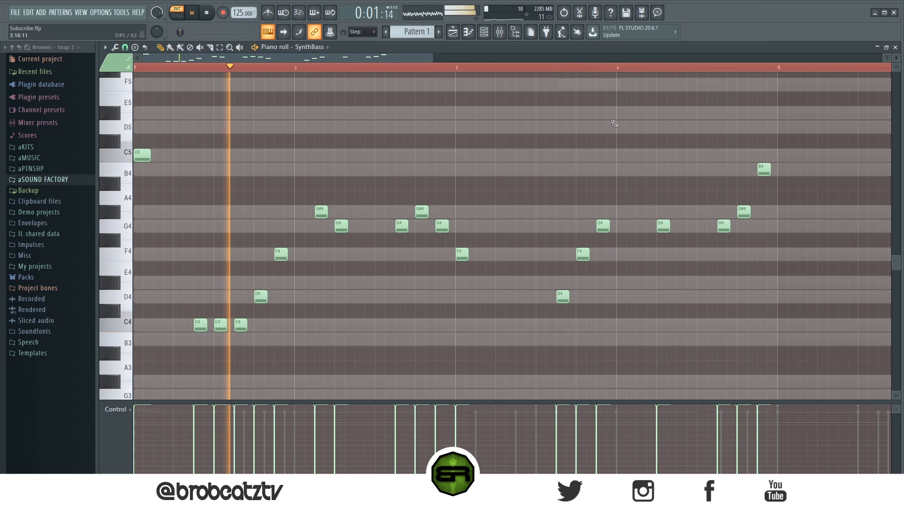
Select all the bass notes and the time range of bars 1 to 4, checking by playback.
{"action": "scroll", "coordinate": [480, 73], "scroll_direction": "down", "scroll_amount": 4}
{"action": "scroll", "coordinate": [480, 73], "scroll_direction": "down", "scroll_amount": 1}
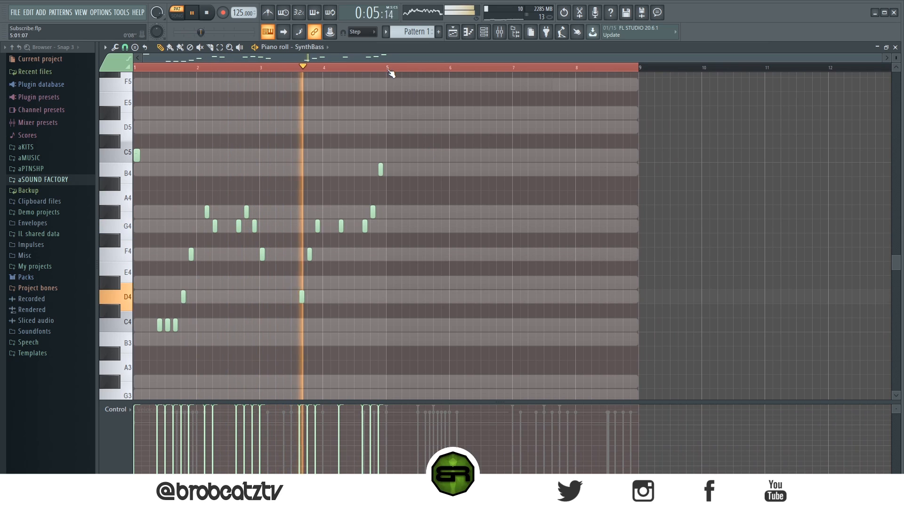
{"action": "key", "text": "ctrl+a"}
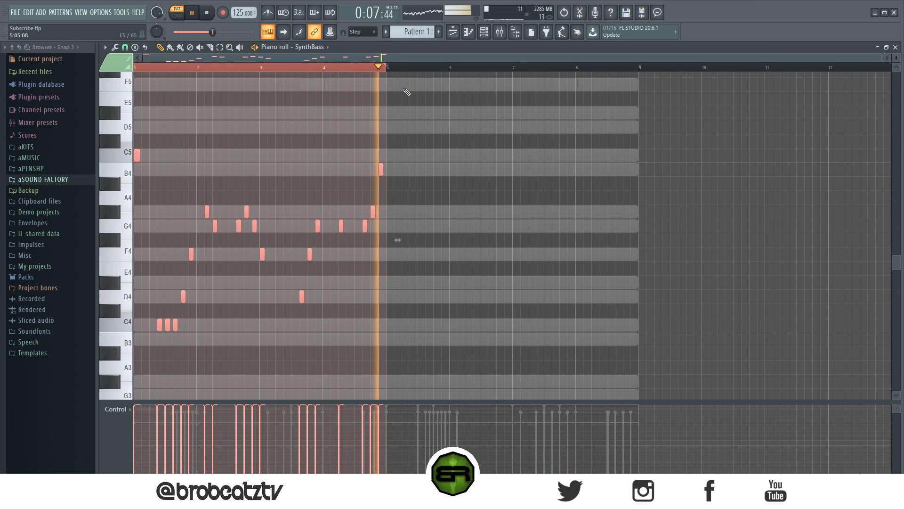
{"action": "key", "text": "space"}
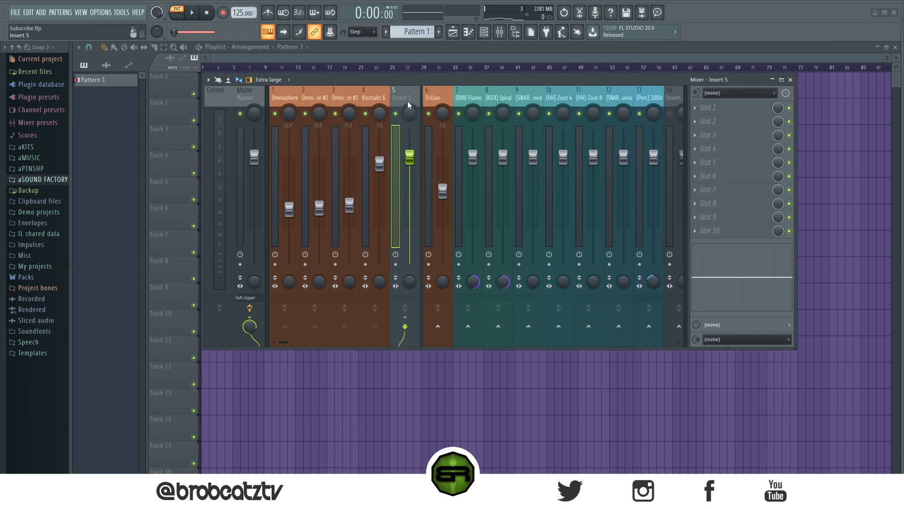
Route the mixer tracks Omnisphere through Kontakt 6 to Insert 5 only, and mute the Trilian track.
{"action": "left_click_drag", "start_coordinate": [405, 99], "coordinate": [293, 103]}
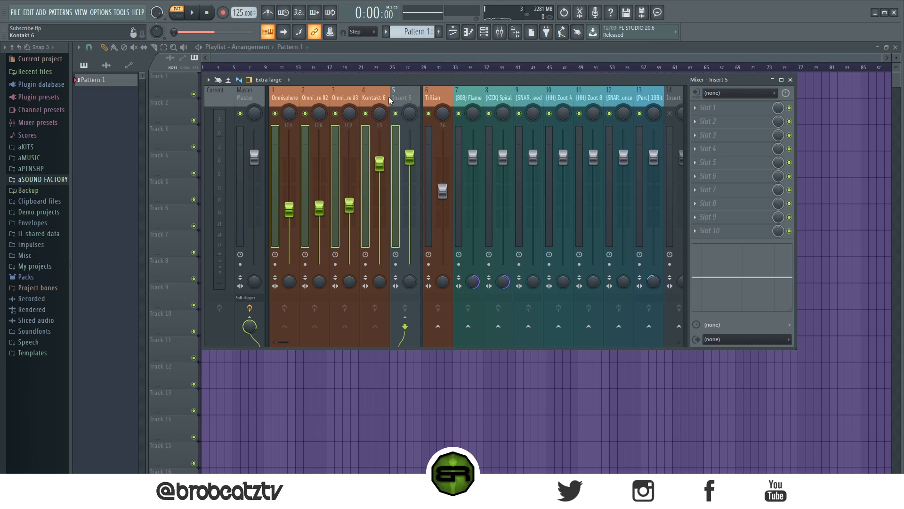
{"action": "right_click", "coordinate": [404, 97]}
{"action": "mouse_move", "coordinate": [440, 195]}
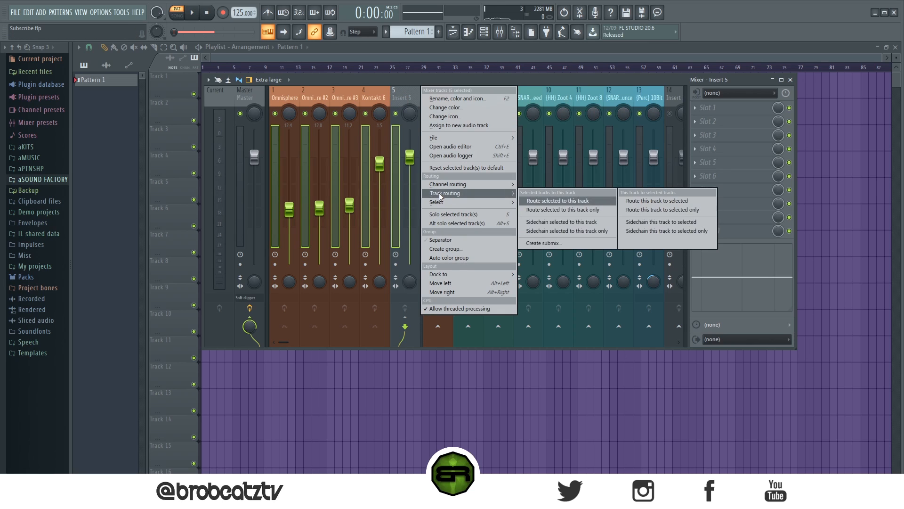
{"action": "left_click", "coordinate": [564, 210]}
{"action": "key", "text": "space"}
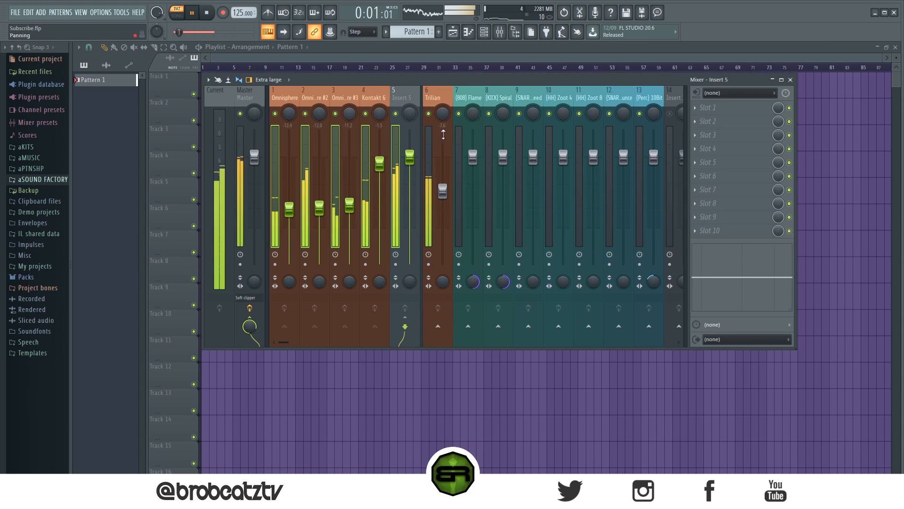
{"action": "left_click", "coordinate": [429, 113]}
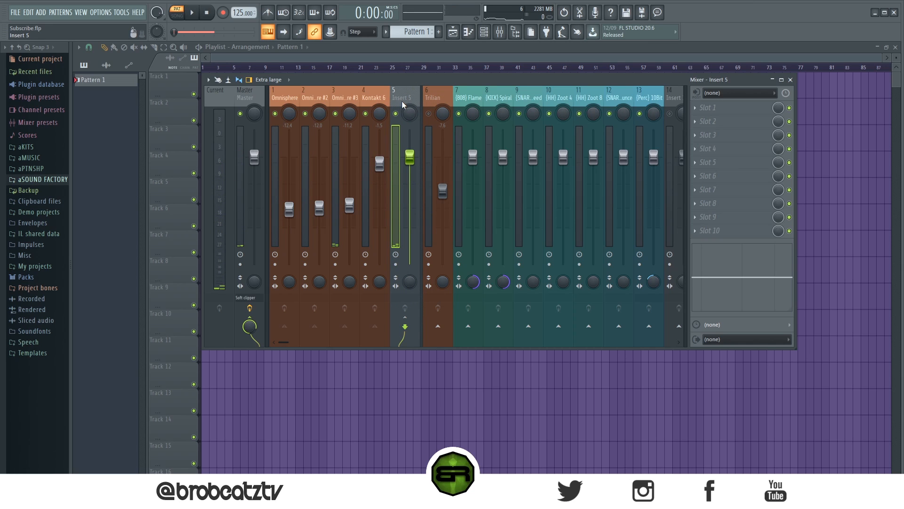
Load the BroBeatzTV manipulation track state "Sample Woable (J37+Half+Vulf+Decimort+iZoVinyl)" onto Insert 5.
{"action": "right_click", "coordinate": [404, 99]}
{"action": "mouse_move", "coordinate": [496, 137]}
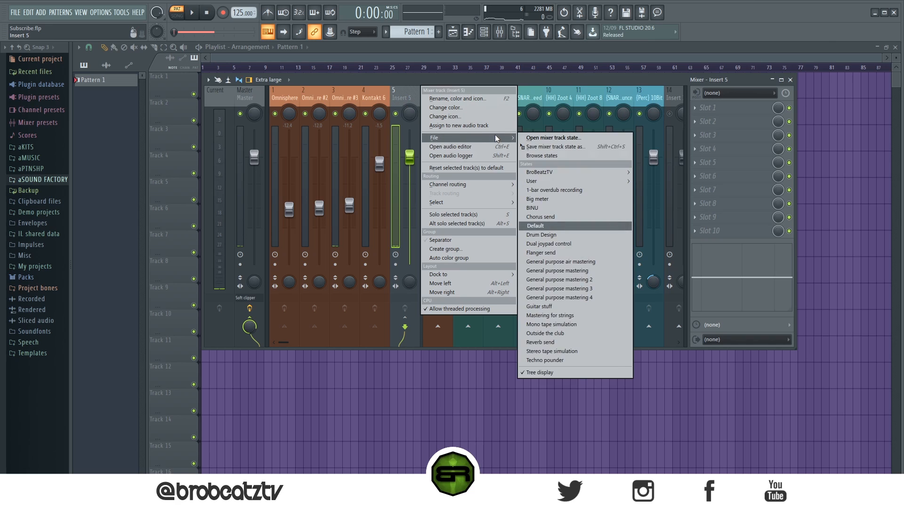
{"action": "mouse_move", "coordinate": [586, 172]}
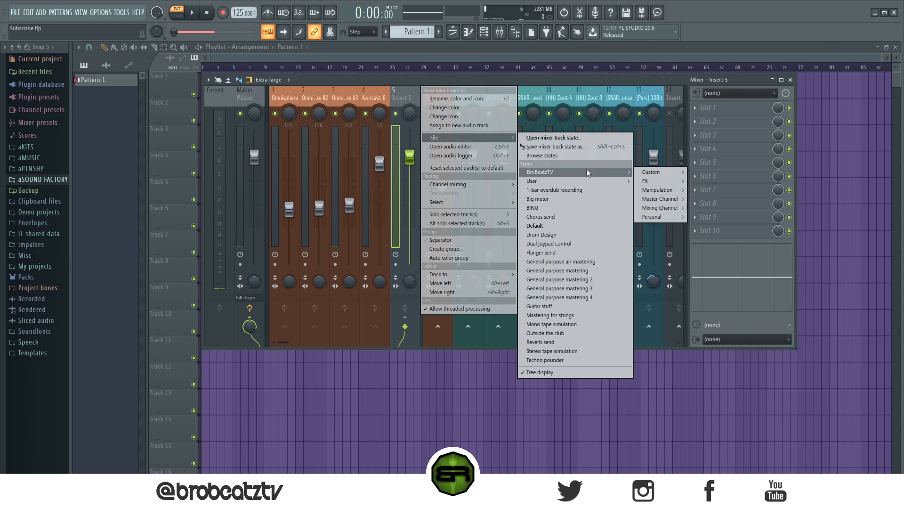
{"action": "mouse_move", "coordinate": [668, 191]}
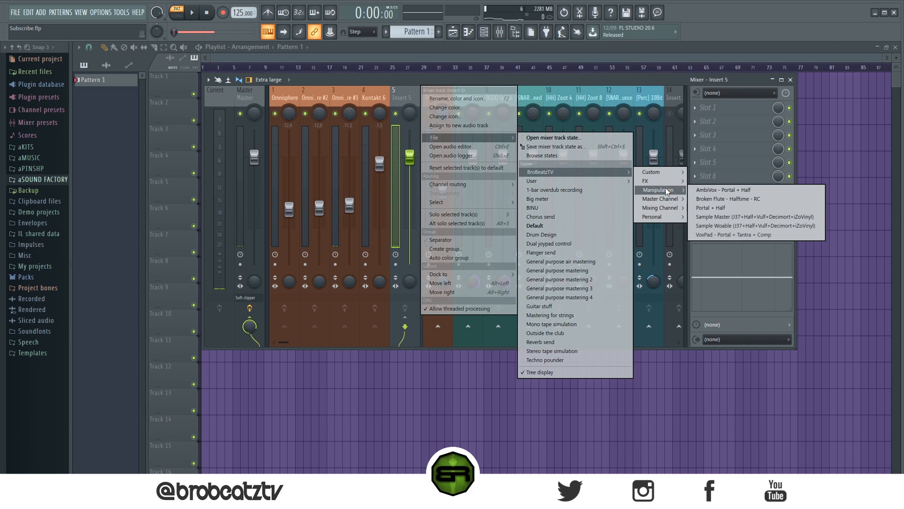
{"action": "left_click", "coordinate": [707, 226]}
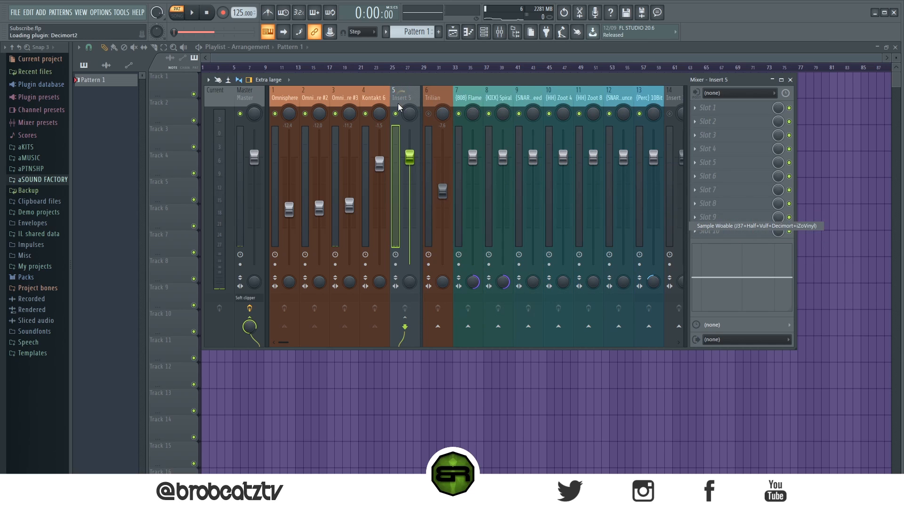
{"action": "mouse_move", "coordinate": [406, 84]}
{"action": "left_mouse_down"}
{"action": "mouse_move", "coordinate": [413, 78]}
{"action": "mouse_move", "coordinate": [410, 87]}
{"action": "left_mouse_up"}
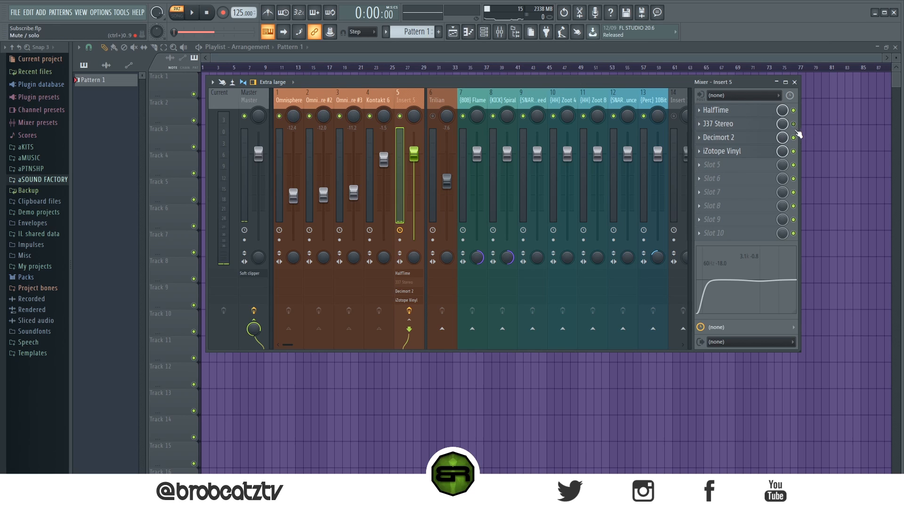
Examine HalfTime on Insert 5 and audition it with the other effects bypassed.
{"action": "left_click", "coordinate": [743, 111]}
{"action": "left_click_drag", "start_coordinate": [603, 198], "coordinate": [484, 138]}
{"action": "key", "text": "space"}
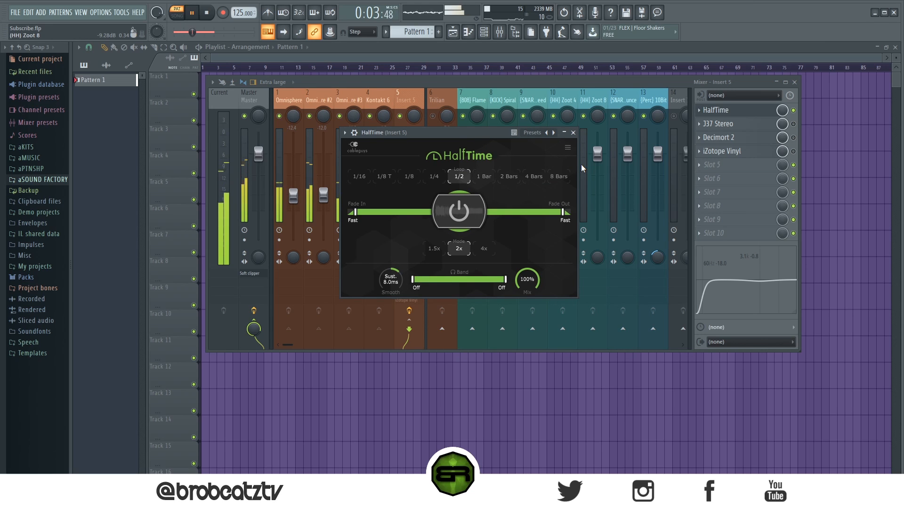
{"action": "left_click", "coordinate": [573, 133]}
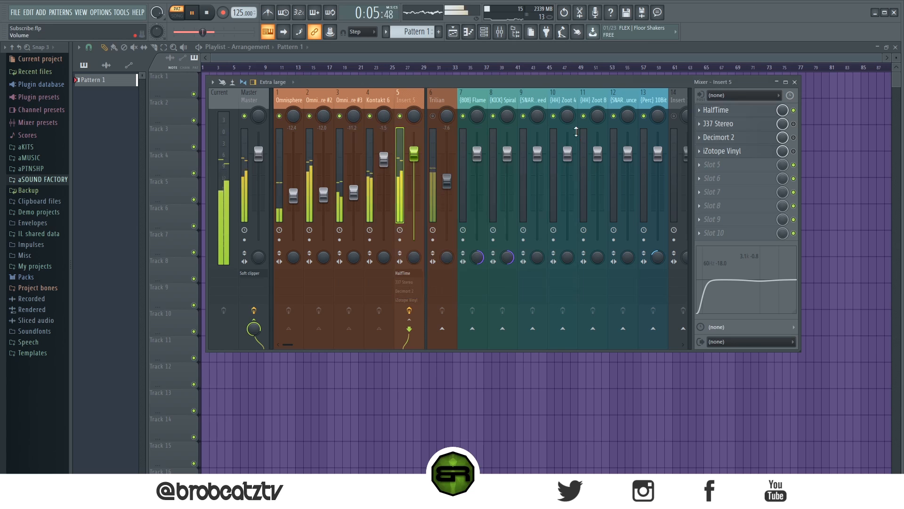
{"action": "key", "text": "space"}
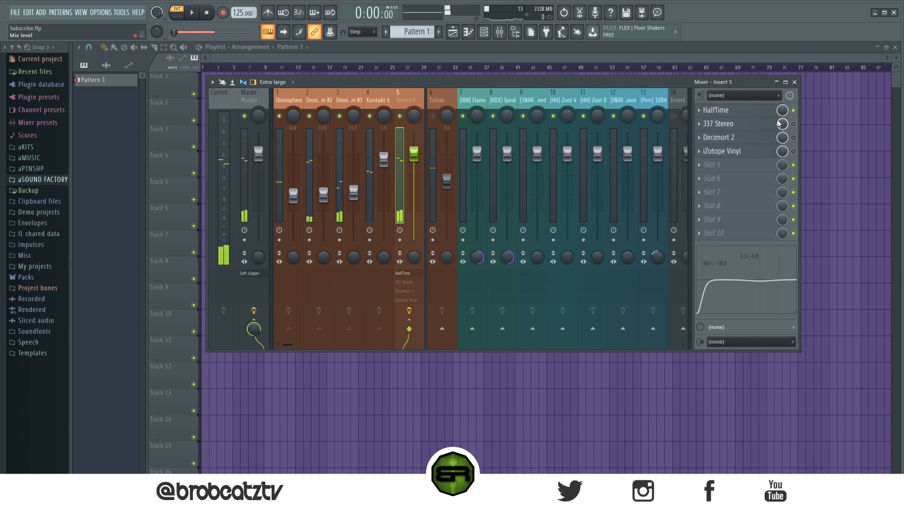
Examine the J37 Stereo tape effect on Insert 5 and audition it together with HalfTime.
{"action": "left_click", "coordinate": [728, 124]}
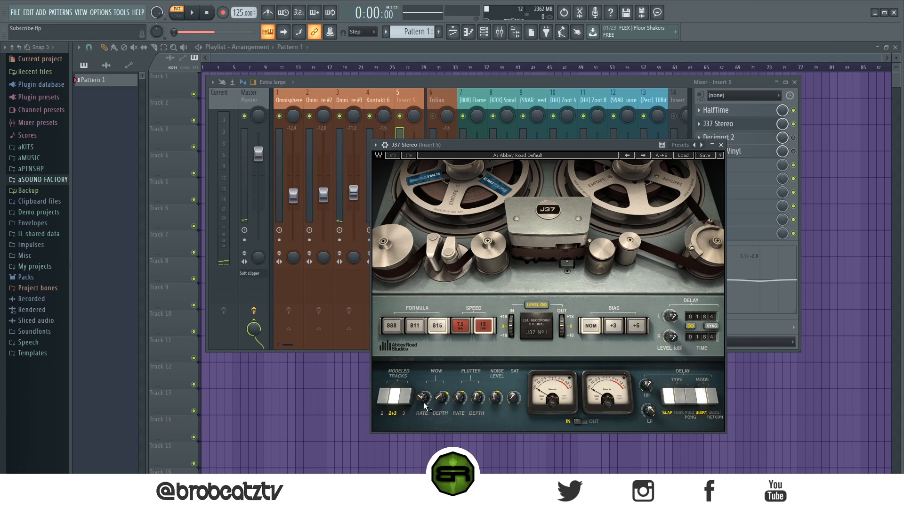
{"action": "left_click_drag", "start_coordinate": [508, 145], "coordinate": [451, 86]}
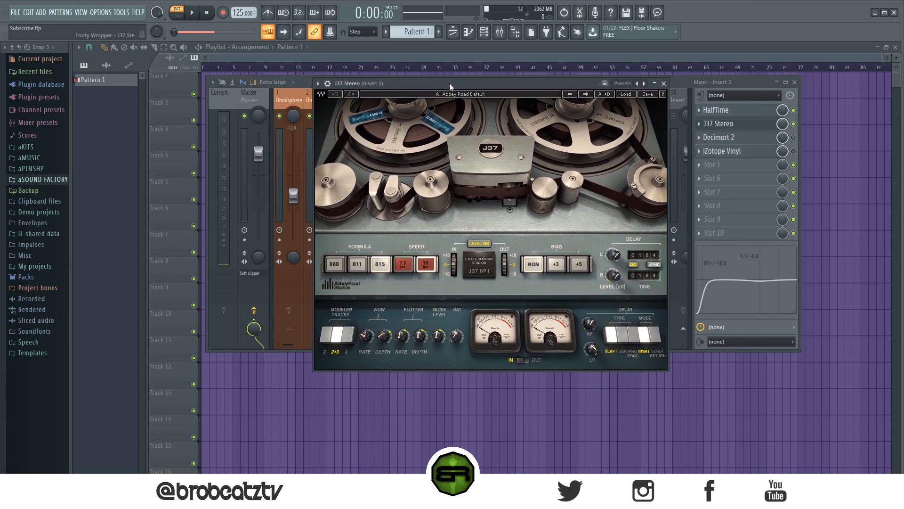
{"action": "key", "text": "space"}
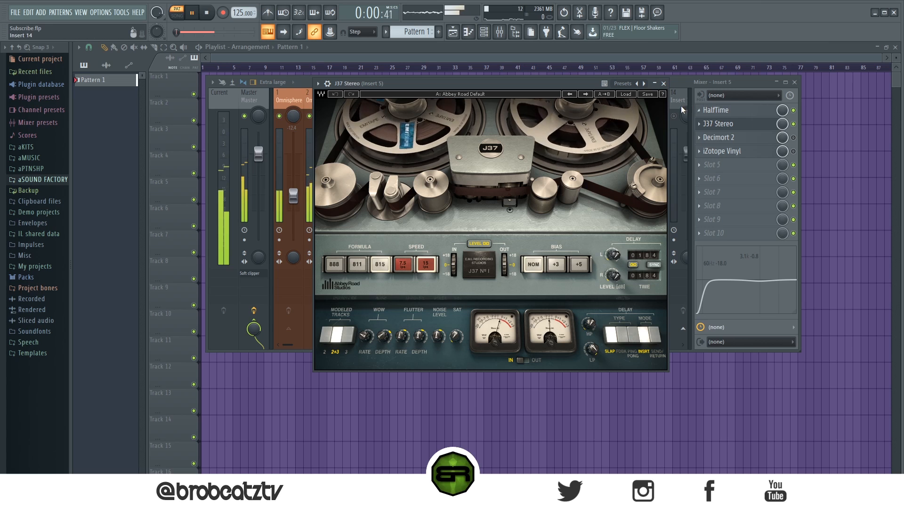
{"action": "left_click", "coordinate": [664, 83]}
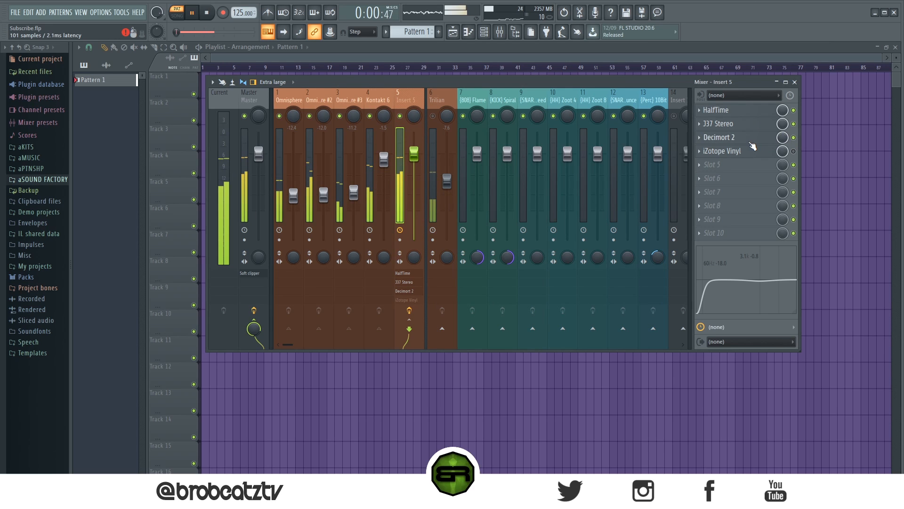
Examine Decimort 2's settings on Insert 5, then audition the chain and try toggling iZotope Vinyl.
{"action": "left_click", "coordinate": [720, 137]}
{"action": "key", "text": "space"}
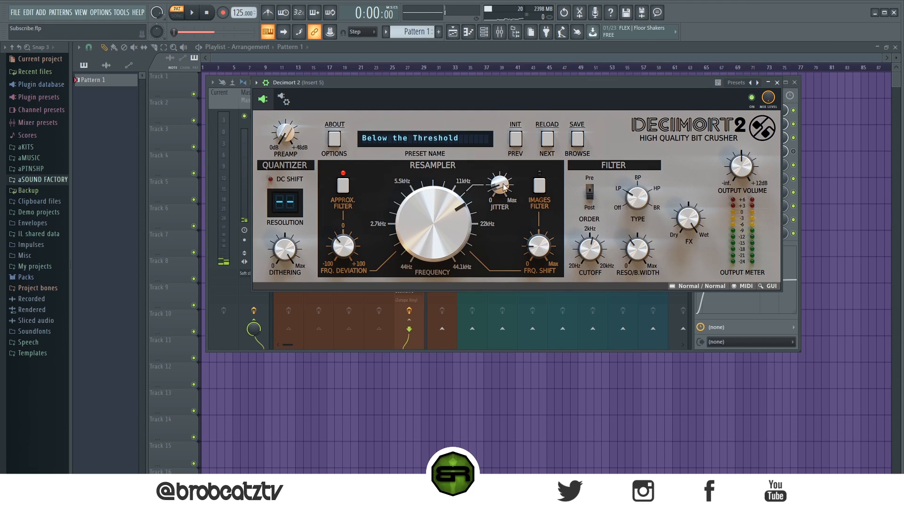
{"action": "left_click", "coordinate": [777, 83]}
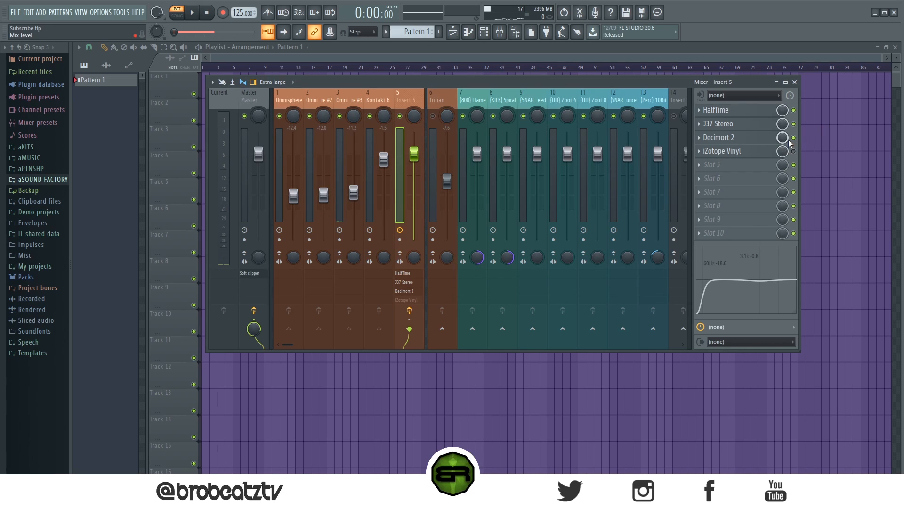
{"action": "key", "text": "space"}
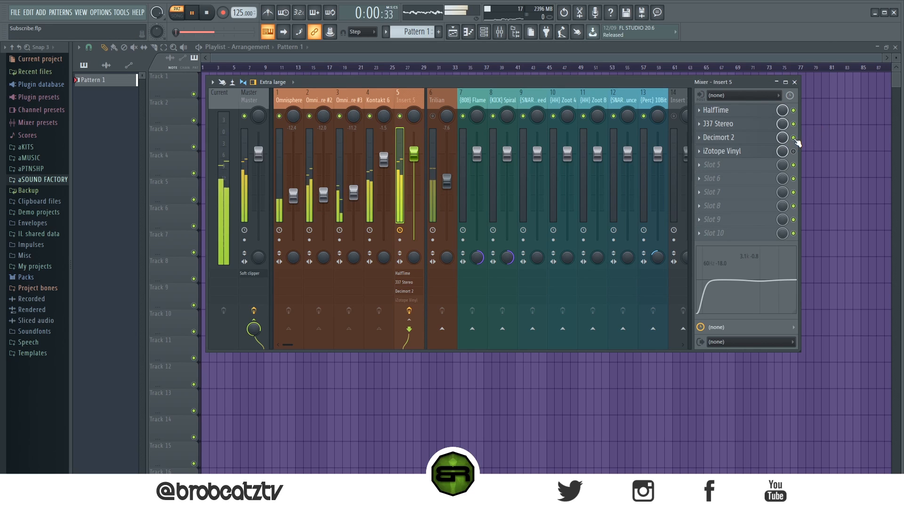
{"action": "left_click", "coordinate": [793, 151]}
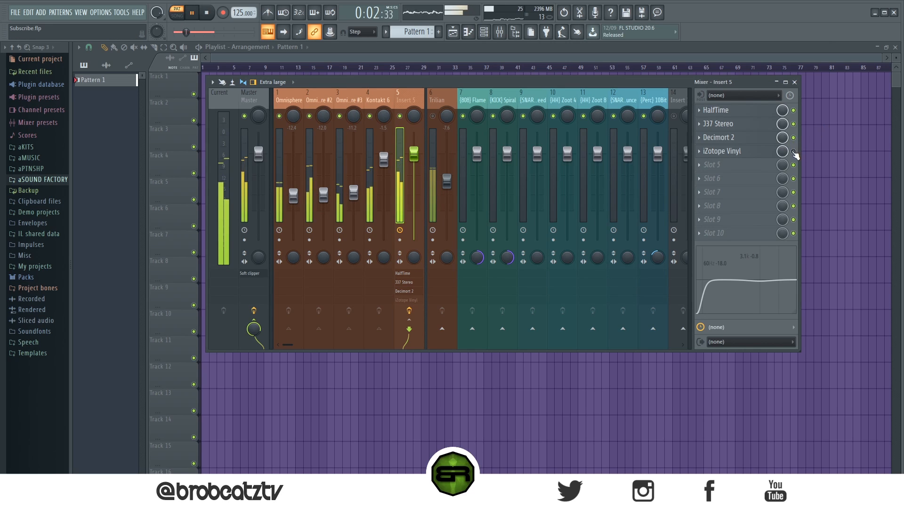
{"action": "key", "text": "space"}
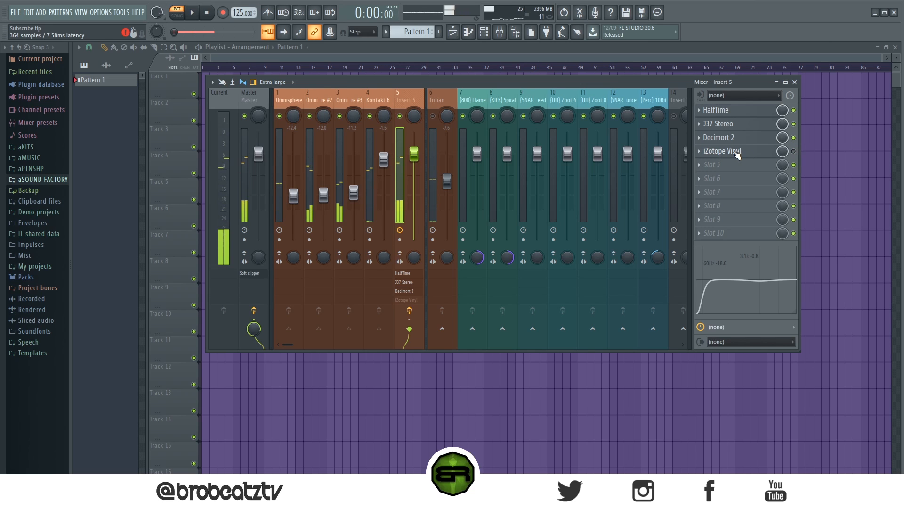
Enable iZotope Vinyl on Insert 5 and examine its settings while auditioning the full effects chain.
{"action": "left_click", "coordinate": [734, 152]}
{"action": "left_click", "coordinate": [794, 151]}
{"action": "left_click", "coordinate": [654, 152]}
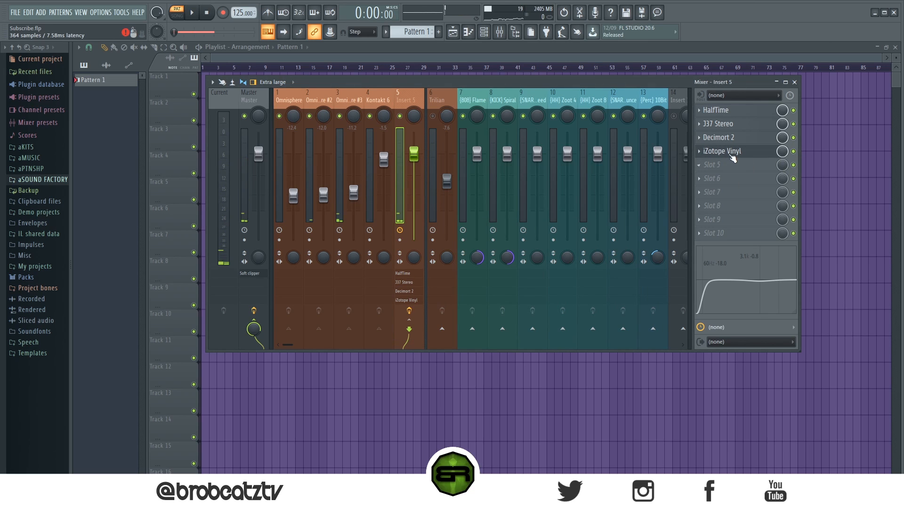
{"action": "left_click", "coordinate": [727, 151]}
{"action": "key", "text": "space"}
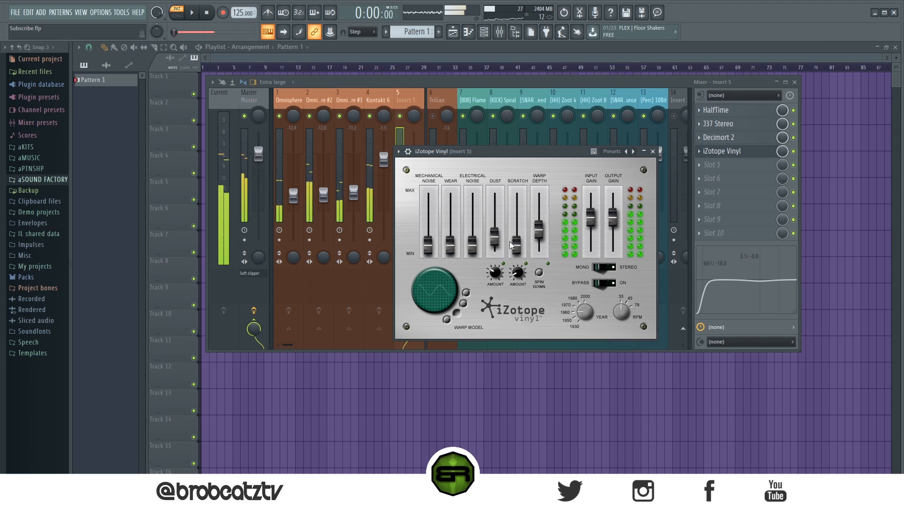
{"action": "key", "text": "space"}
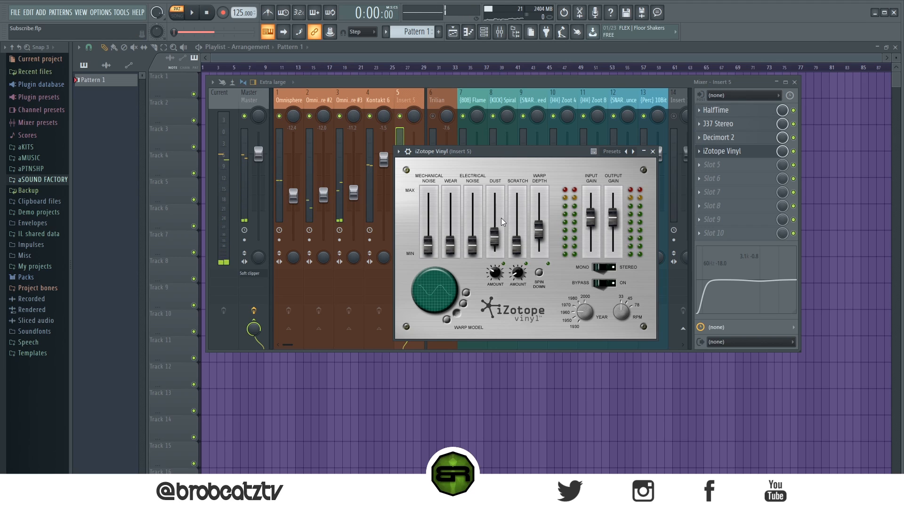
{"action": "left_click", "coordinate": [653, 151]}
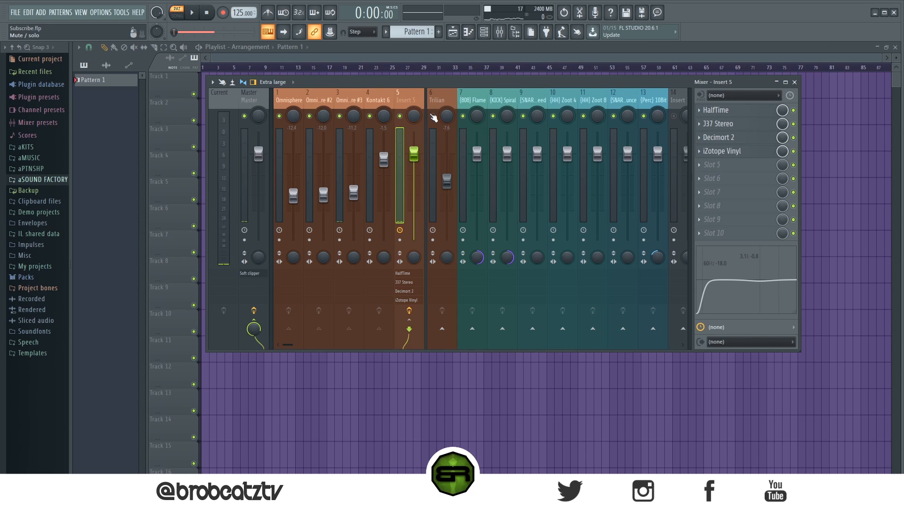
Unmute the Trilian mixer track and audition the bass together with the processed melody.
{"action": "left_click", "coordinate": [432, 116]}
{"action": "key", "text": "space"}
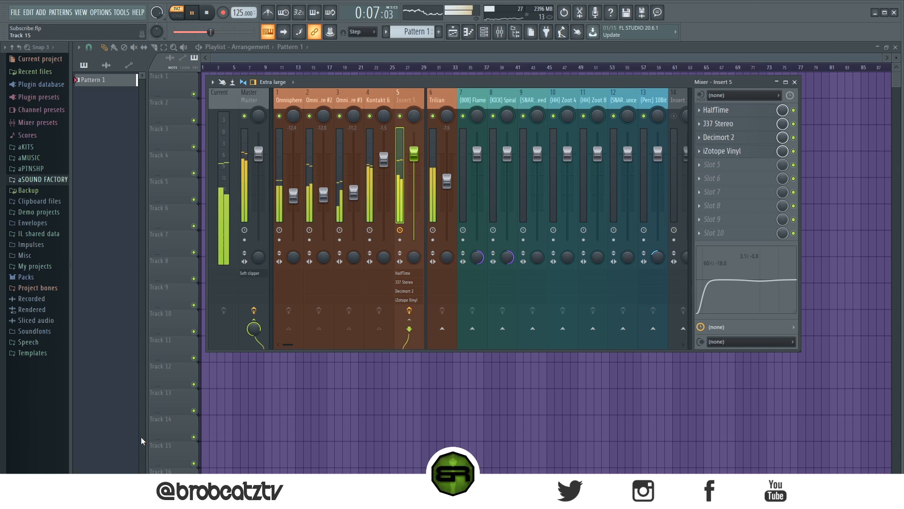
{"action": "key", "text": "space"}
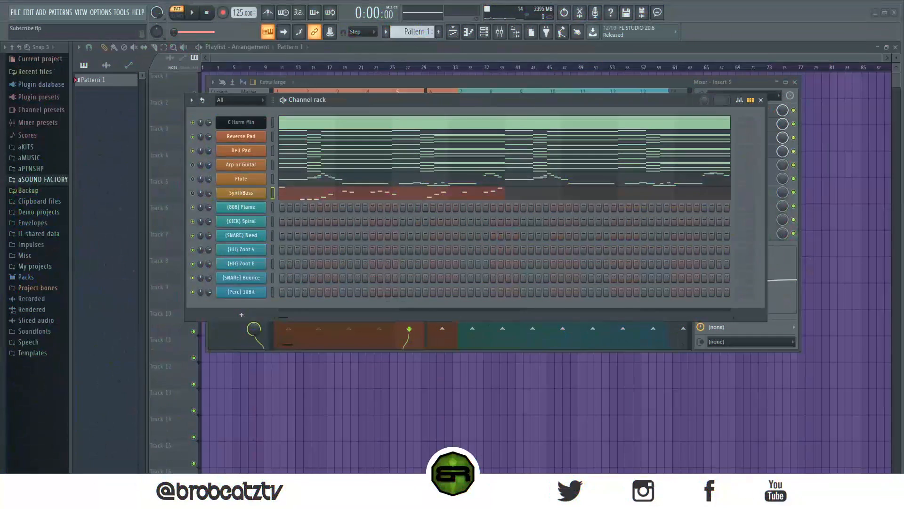
Copy the SynthBass notes into the (808) Flame channel and open them in its piano roll.
{"action": "right_click", "coordinate": [251, 191]}
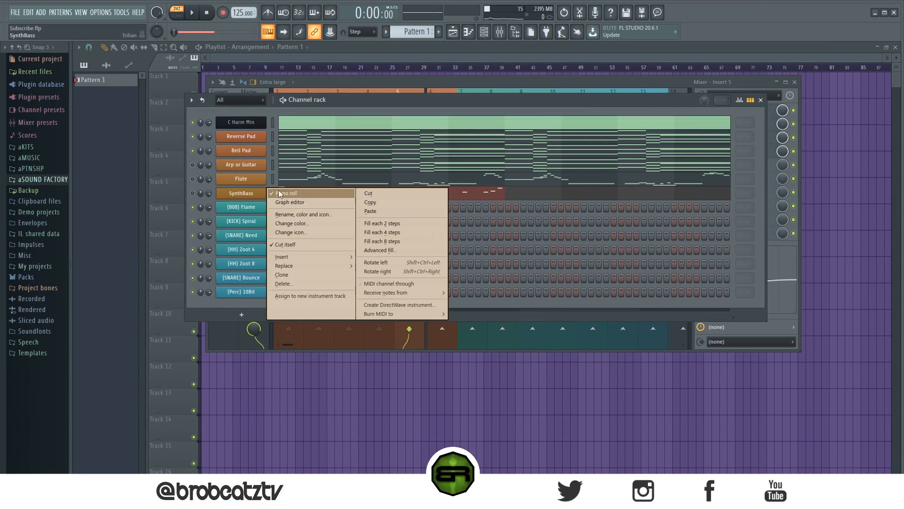
{"action": "left_click", "coordinate": [362, 200]}
{"action": "right_click", "coordinate": [243, 206]}
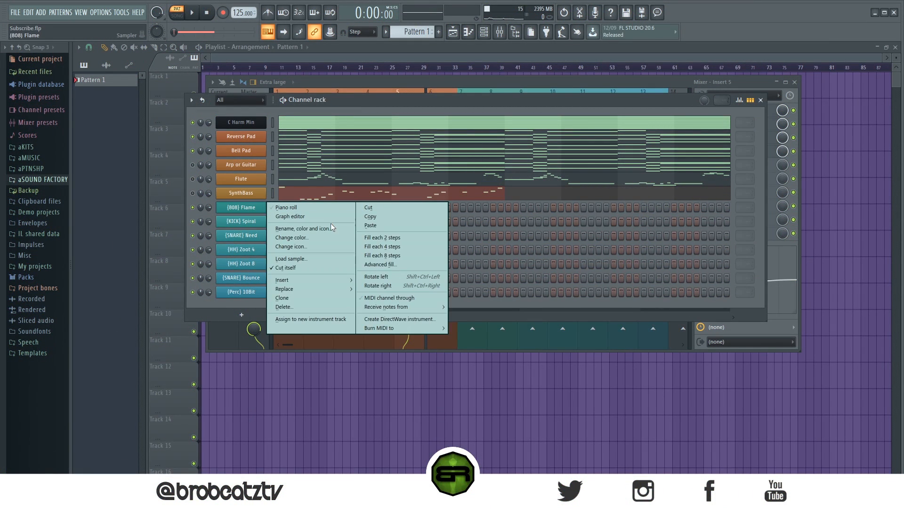
{"action": "left_click", "coordinate": [367, 225]}
{"action": "left_click", "coordinate": [289, 210]}
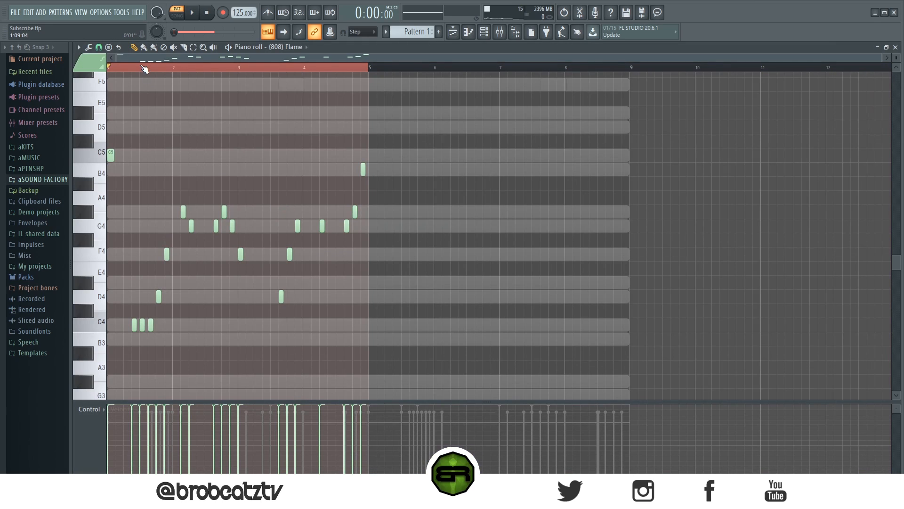
{"action": "key", "text": "ctrl+a"}
{"action": "key", "text": "ctrl+d"}
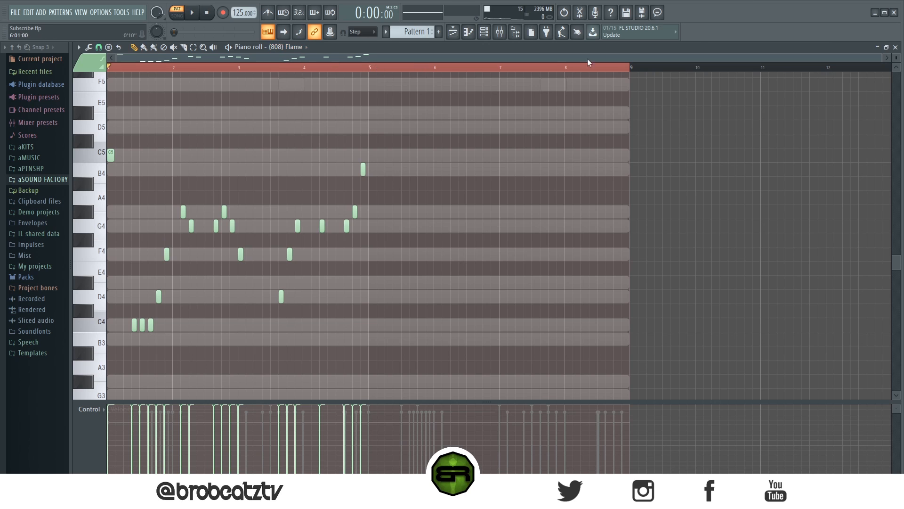
Thin out the 808 line by deleting bar 1's second C4, the last G4 in bars 2 and 3, and bar 4's G#4 while playing.
{"action": "left_click_drag", "start_coordinate": [879, 58], "coordinate": [400, 72]}
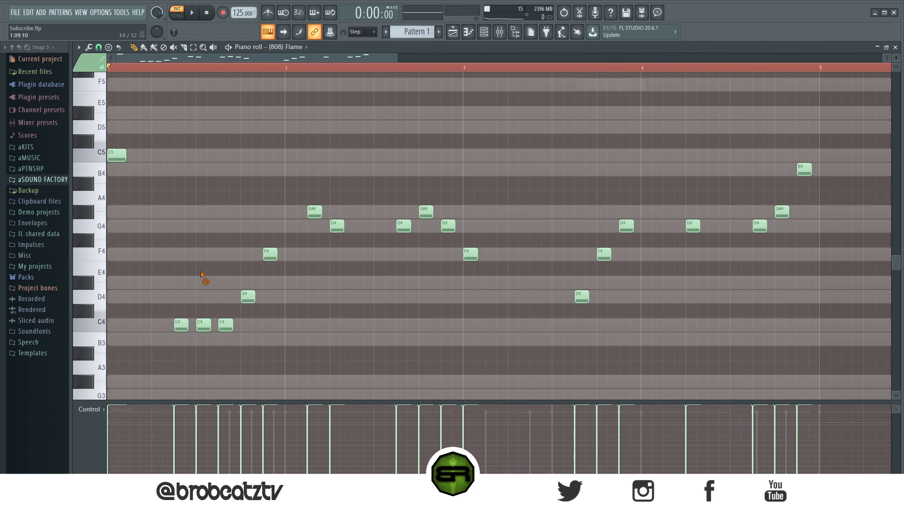
{"action": "right_click", "coordinate": [204, 325]}
{"action": "key", "text": "space"}
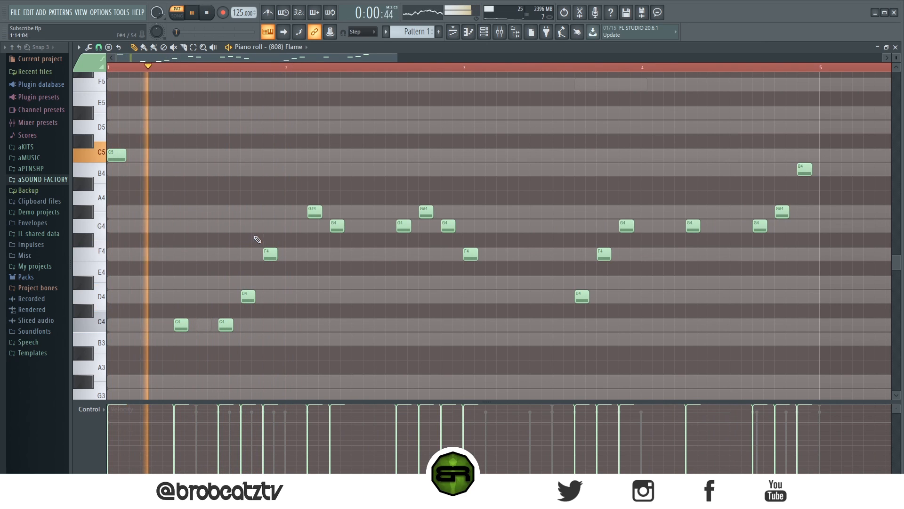
{"action": "right_click", "coordinate": [448, 226]}
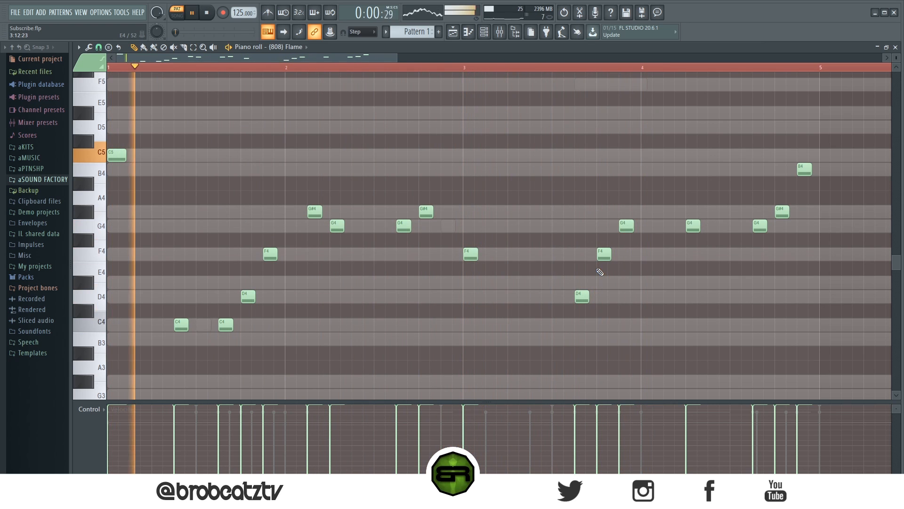
{"action": "right_click", "coordinate": [626, 226]}
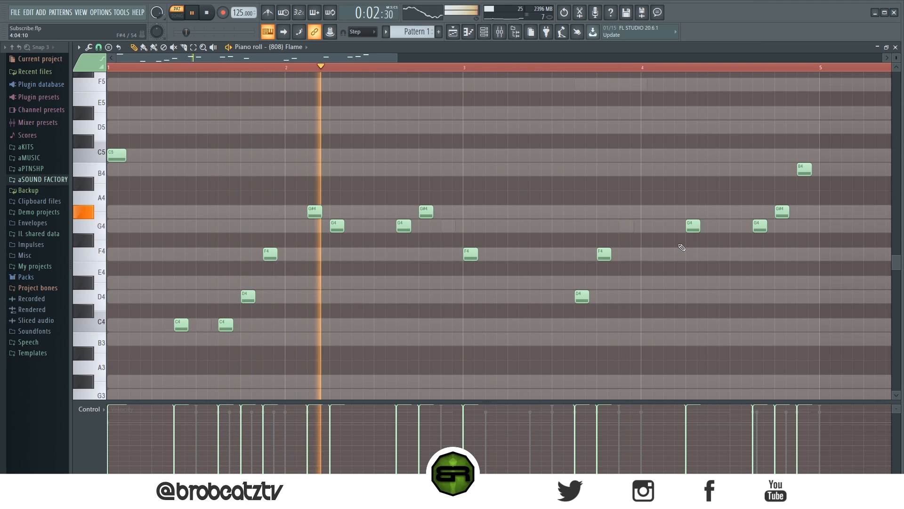
{"action": "right_click", "coordinate": [781, 212]}
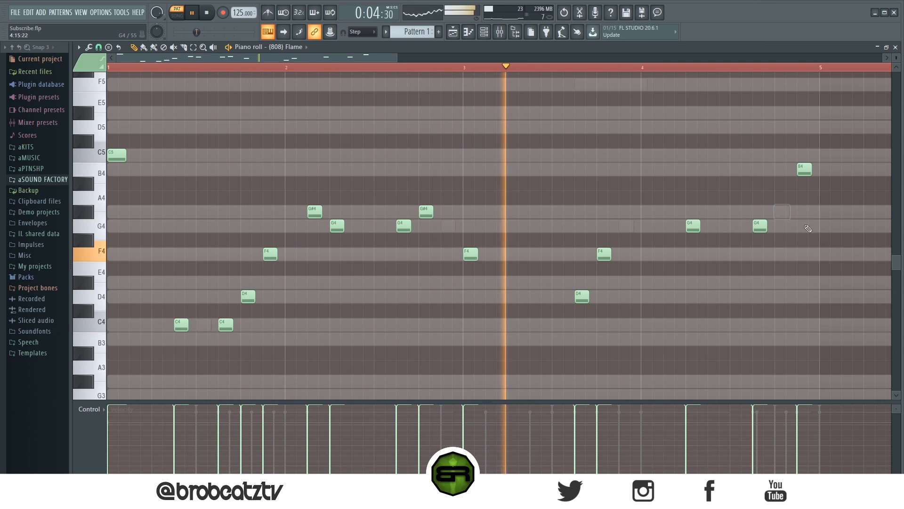
{"action": "left_click_drag", "start_coordinate": [283, 61], "coordinate": [310, 89]}
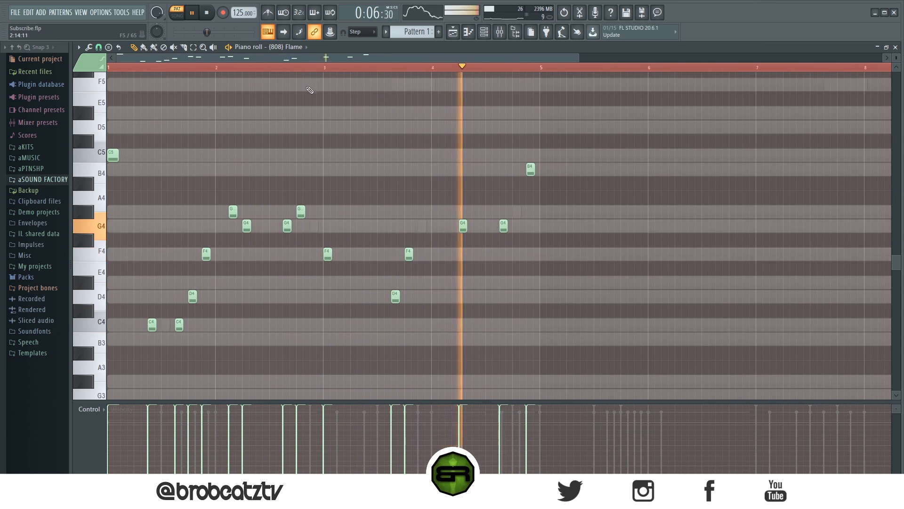
{"action": "key", "text": "space"}
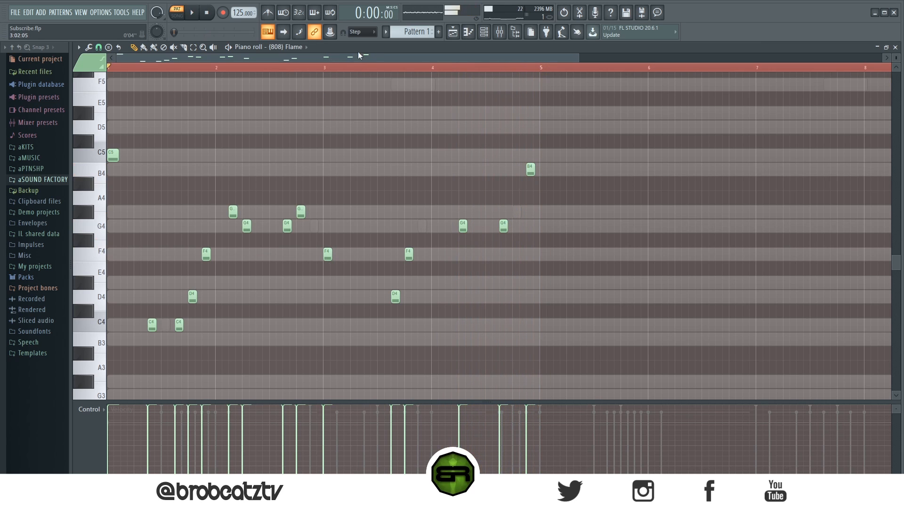
Open the (KICK) Spiral channel's piano roll and place a C5 kick at the start of bar 1.
{"action": "left_click", "coordinate": [484, 32]}
{"action": "right_click", "coordinate": [257, 221]}
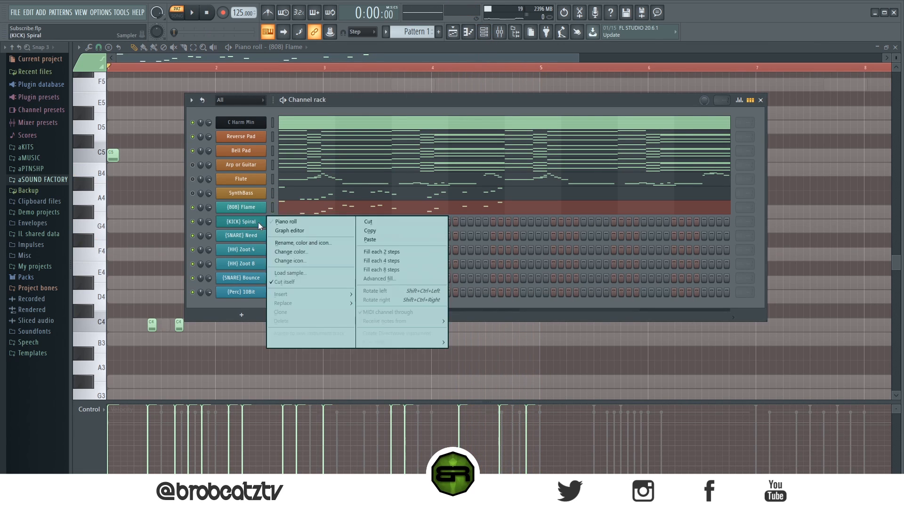
{"action": "left_click", "coordinate": [282, 221]}
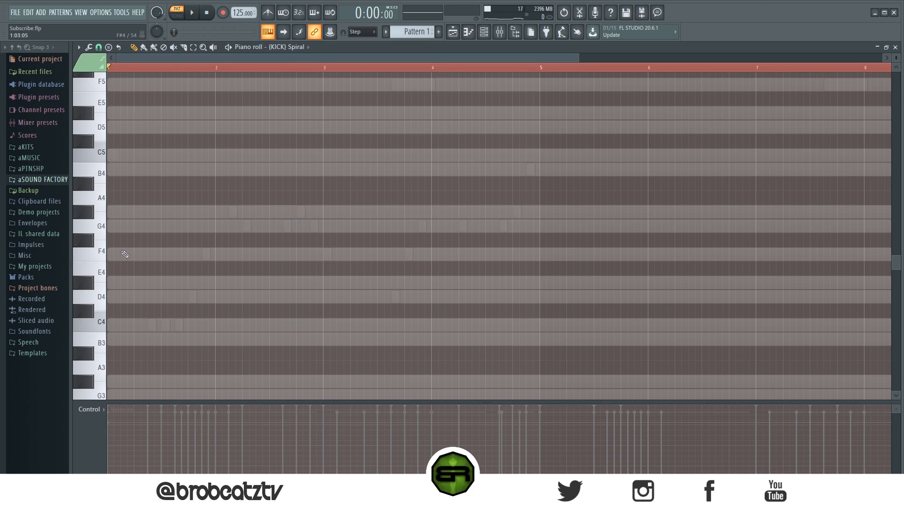
{"action": "left_click", "coordinate": [113, 154]}
{"action": "key", "text": "space"}
{"action": "key", "text": "space"}
{"action": "scroll", "coordinate": [142, 68], "scroll_direction": "up", "scroll_amount": 1}
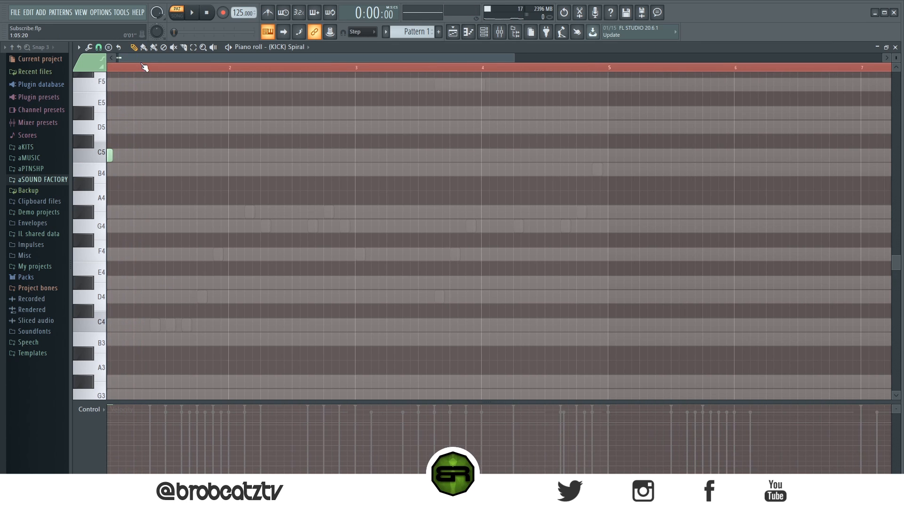
Add seven more C5 kicks across bars 1 to 4, lined up with selected 808 hits, while the pattern plays.
{"action": "key", "text": "space"}
{"action": "left_click", "coordinate": [155, 155]}
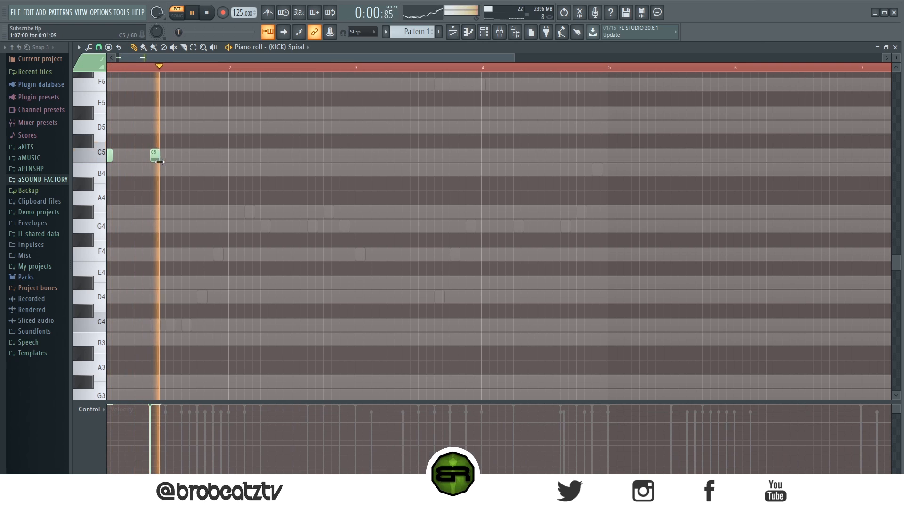
{"action": "left_click", "coordinate": [218, 155]}
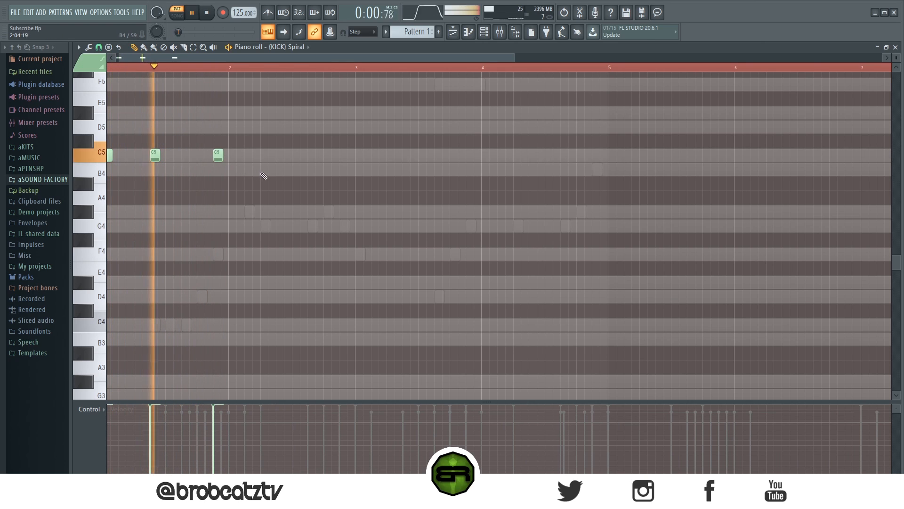
{"action": "left_click", "coordinate": [265, 156]}
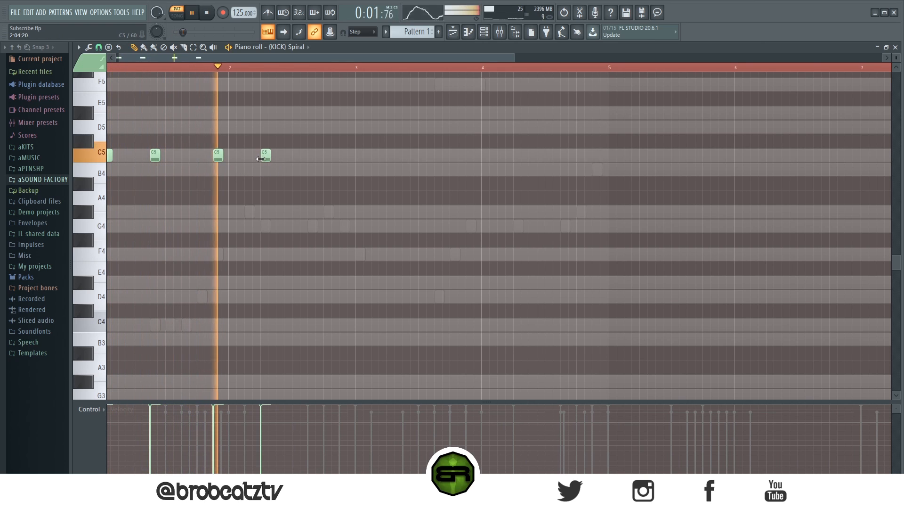
{"action": "left_click", "coordinate": [356, 157]}
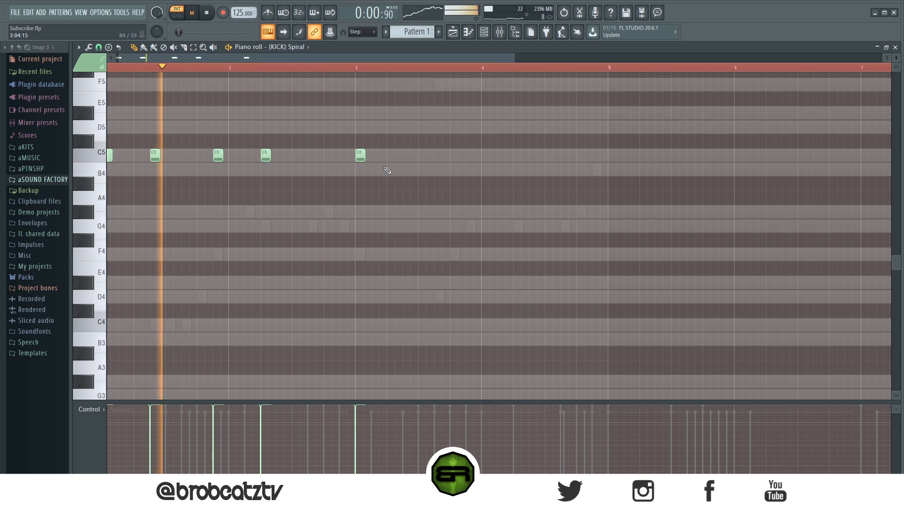
{"action": "left_click", "coordinate": [452, 158]}
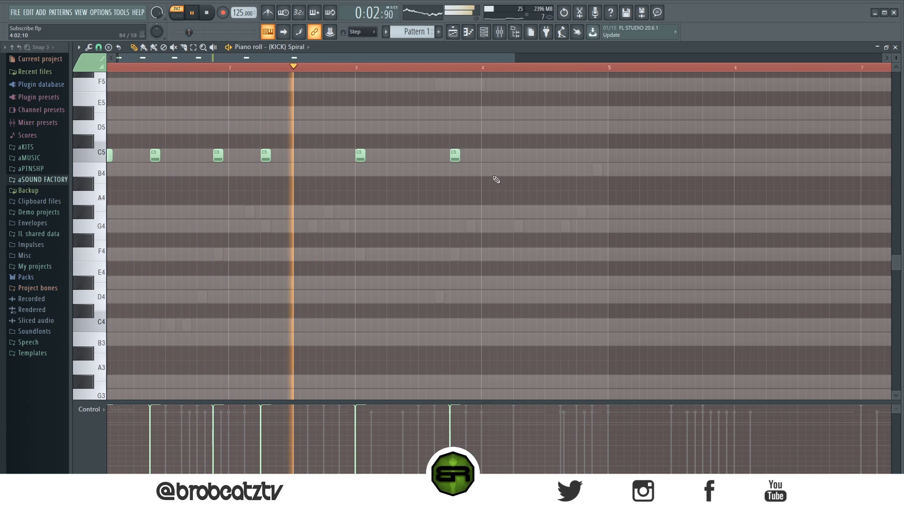
{"action": "left_click", "coordinate": [517, 157]}
{"action": "left_click", "coordinate": [563, 157]}
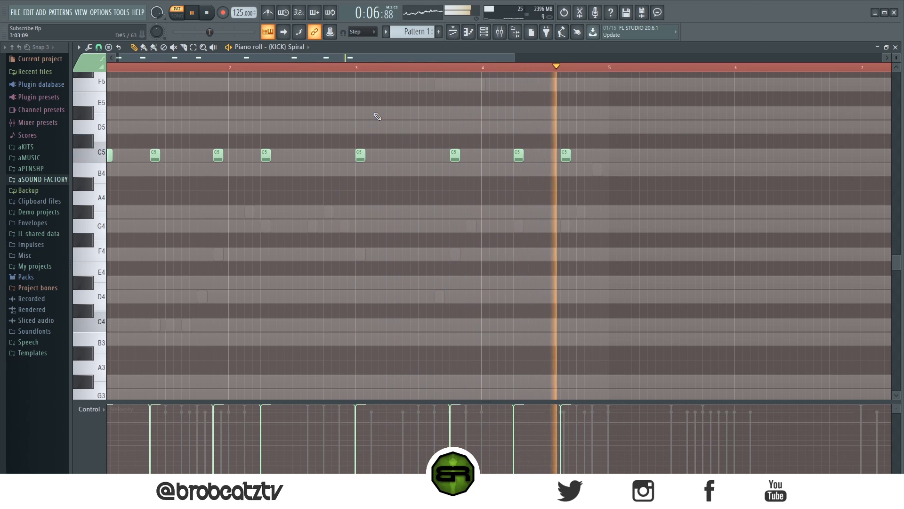
{"action": "key", "text": "space"}
In the (SNARE) Need piano roll, place a C5 note on step 9 of bar 1 and a red A#4 note slightly after it.
{"action": "key", "text": "F6"}
{"action": "right_click", "coordinate": [262, 237]}
{"action": "left_click", "coordinate": [281, 238]}
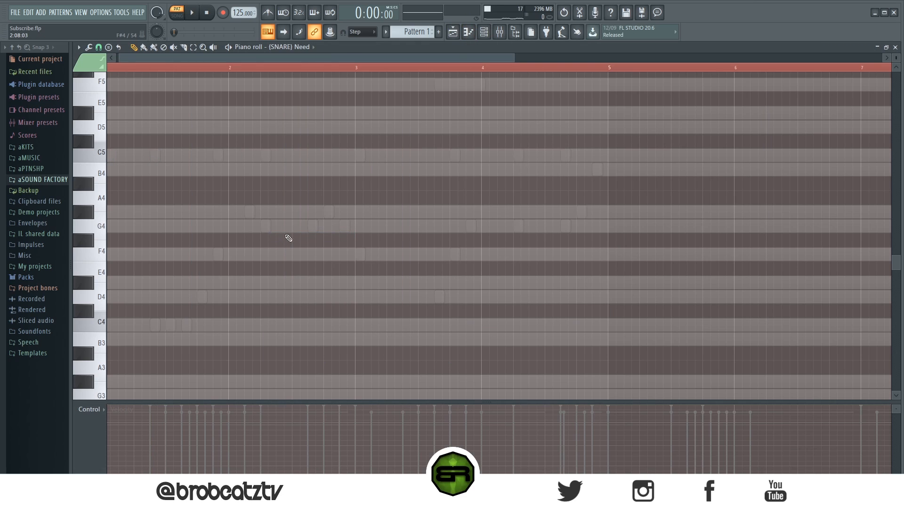
{"action": "left_click", "coordinate": [170, 155]}
{"action": "left_click", "coordinate": [180, 159]}
{"action": "right_click", "coordinate": [180, 159]}
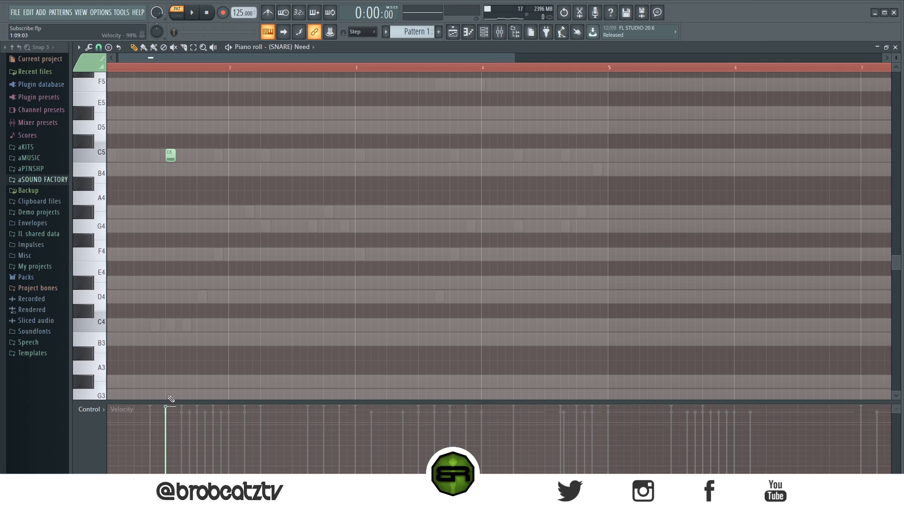
{"action": "left_click_drag", "start_coordinate": [171, 213], "coordinate": [172, 185]}
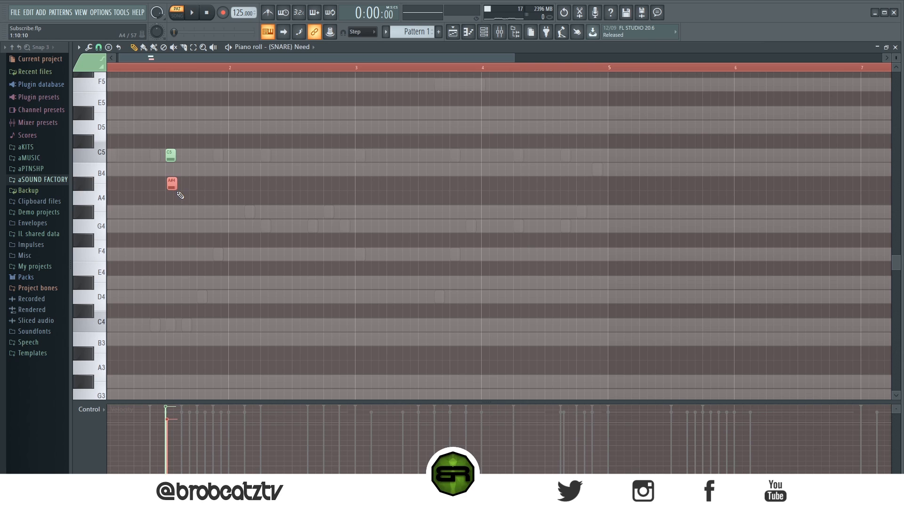
Audition the two layered snare notes, nudge the A#4 note slightly closer to the C5 note's start, and replay the pattern.
{"action": "key", "text": "space"}
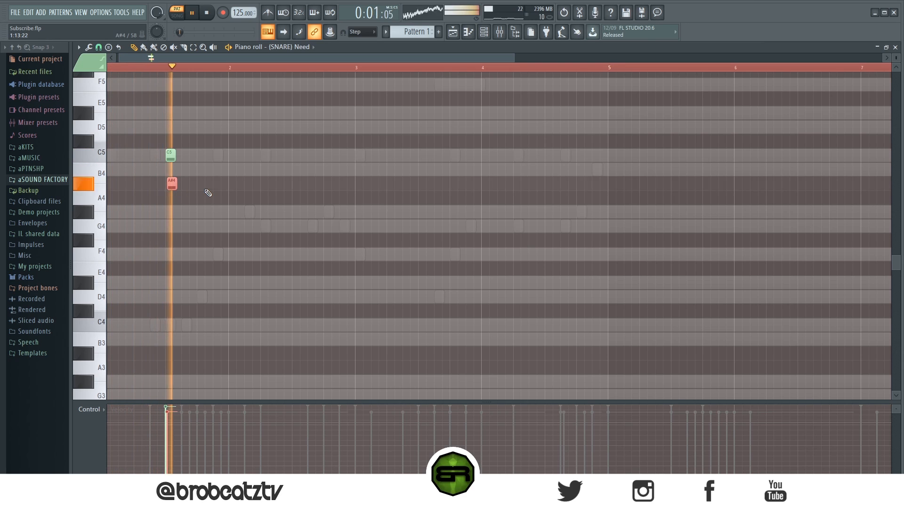
{"action": "key", "text": "space"}
{"action": "left_click", "coordinate": [171, 154]}
{"action": "key", "text": "space"}
{"action": "key", "text": "space"}
{"action": "left_click", "coordinate": [172, 183]}
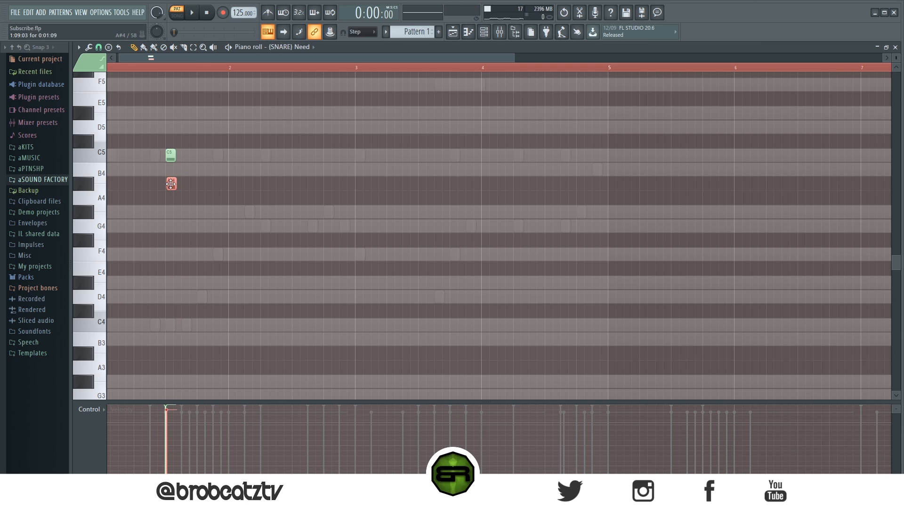
{"action": "scroll", "coordinate": [152, 65], "scroll_direction": "up", "scroll_amount": 7}
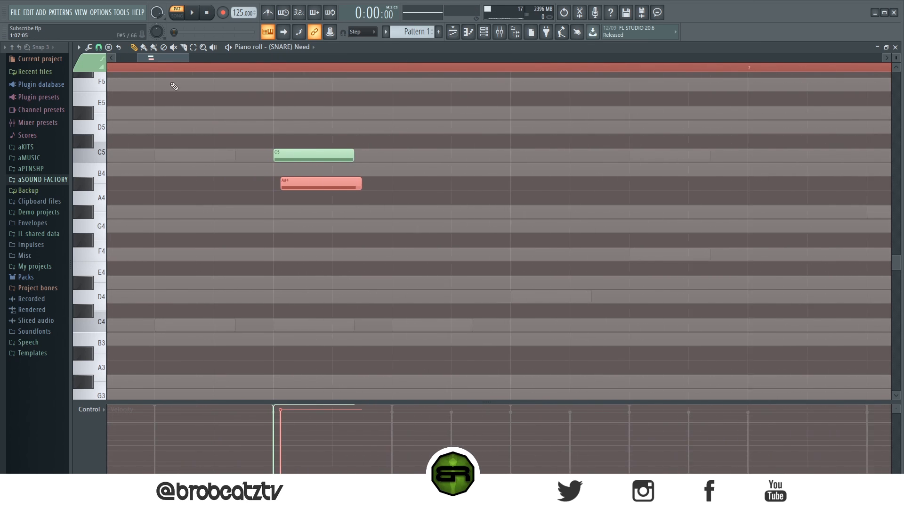
{"action": "left_click_drag", "start_coordinate": [304, 183], "coordinate": [303, 184]}
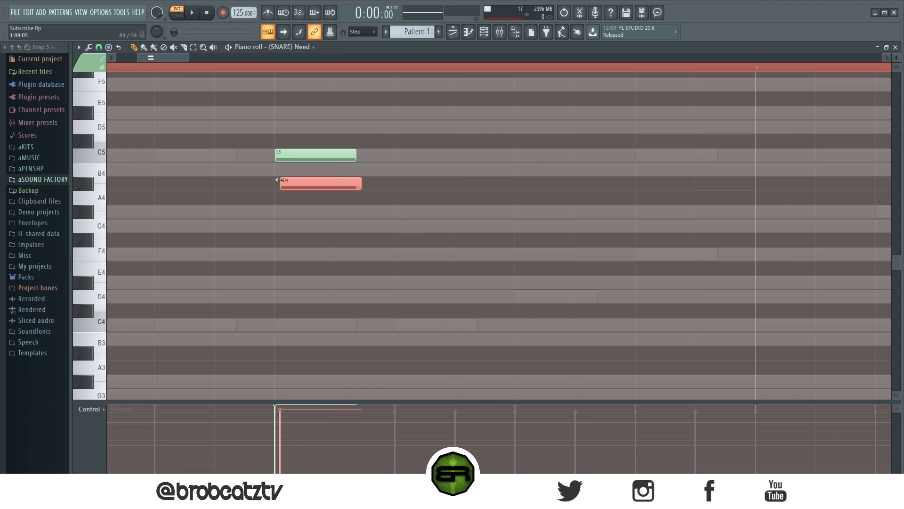
{"action": "scroll", "coordinate": [193, 67], "scroll_direction": "down", "scroll_amount": 4}
{"action": "scroll", "coordinate": [191, 61], "scroll_direction": "down", "scroll_amount": 3}
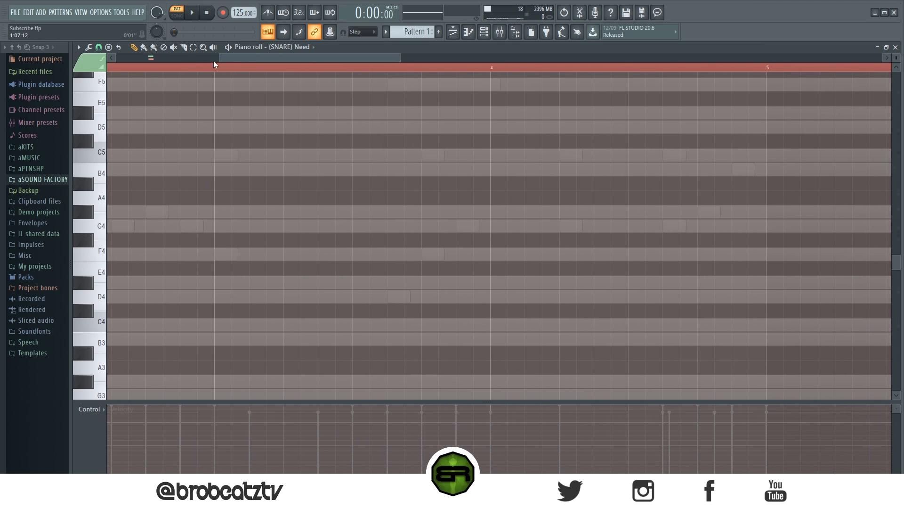
{"action": "left_click_drag", "start_coordinate": [215, 61], "coordinate": [110, 77]}
{"action": "key", "text": "space"}
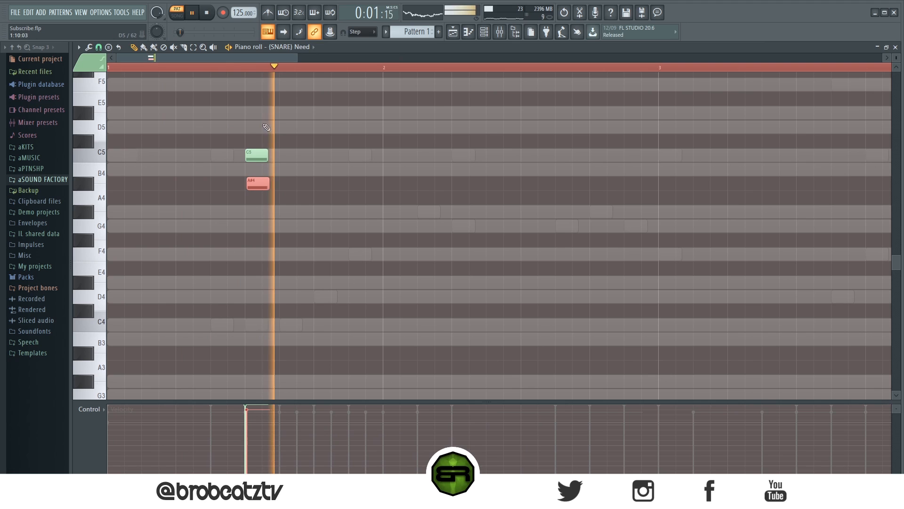
Duplicate the bar 1 snare pair of C5 and A#4 notes into bars 2, 3 and 4 while the pattern plays.
{"action": "key", "text": "space"}
{"action": "scroll", "coordinate": [246, 72], "scroll_direction": "down", "scroll_amount": 5}
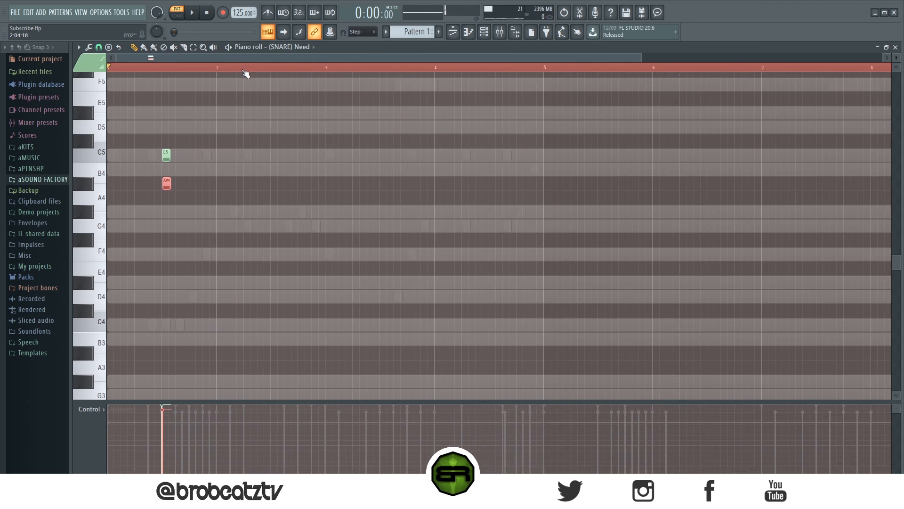
{"action": "key", "text": "space"}
{"action": "key", "text": "ctrl+b"}
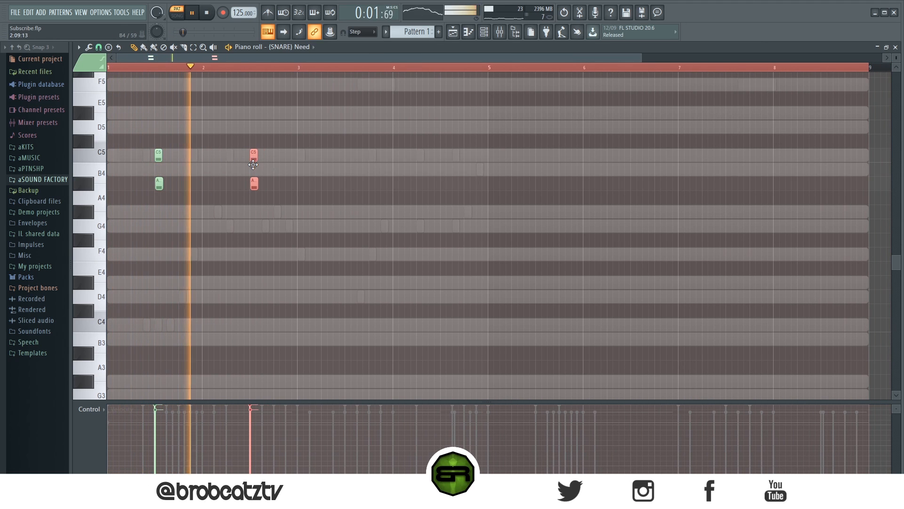
{"action": "key", "text": "ctrl+b"}
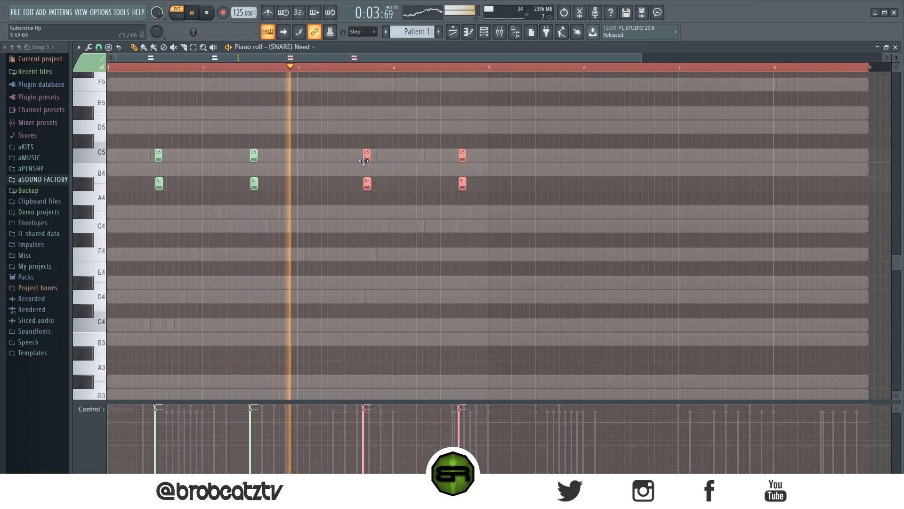
{"action": "key", "text": "ctrl+d"}
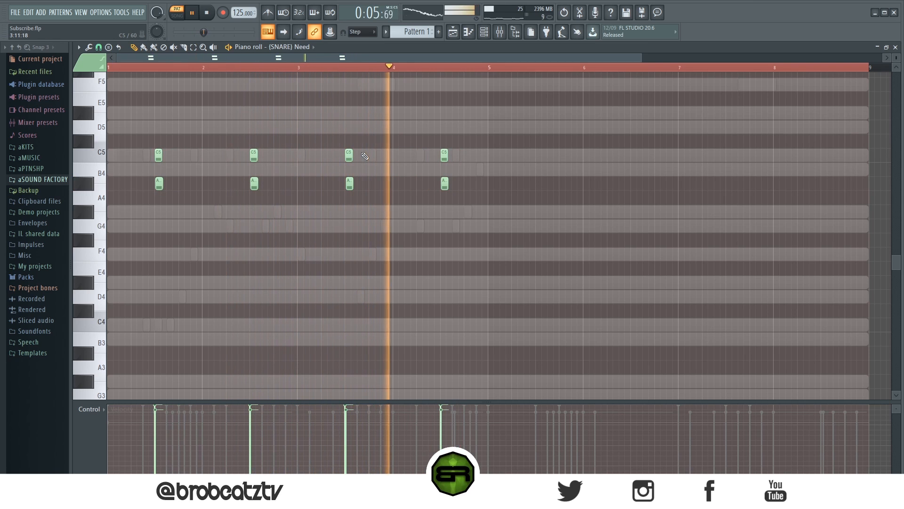
{"action": "key", "text": "space"}
Open the (HH) Zoot 4 channel's piano roll.
{"action": "key", "text": "F6"}
{"action": "right_click", "coordinate": [254, 249]}
{"action": "left_click", "coordinate": [280, 245]}
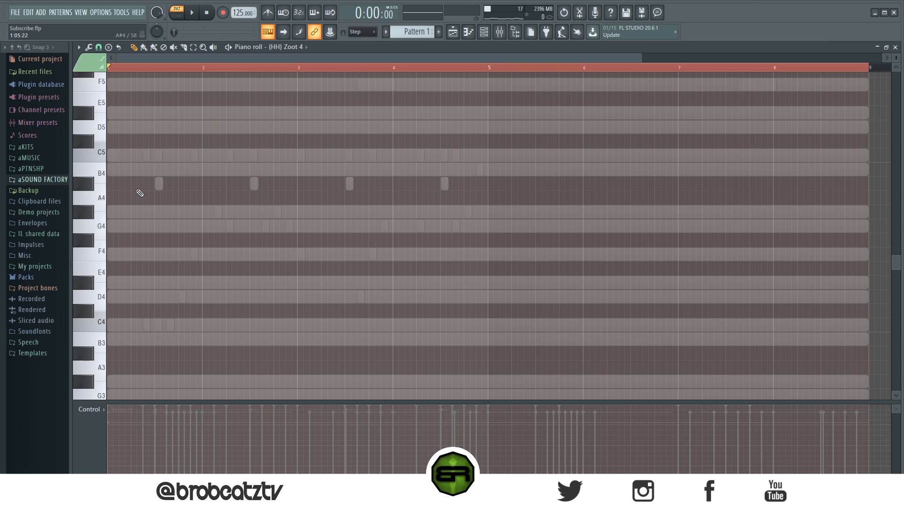
{"action": "left_click", "coordinate": [484, 33]}
{"action": "key", "text": "F6"}
Place C5 hi-hat notes on steps 1, 5, 9 and 13 of bar 1.
{"action": "left_click", "coordinate": [112, 155]}
{"action": "left_click", "coordinate": [135, 155]}
{"action": "left_click", "coordinate": [151, 157]}
{"action": "right_click", "coordinate": [153, 157]}
{"action": "left_click", "coordinate": [163, 157]}
{"action": "left_click_drag", "start_coordinate": [163, 157], "coordinate": [192, 159]}
{"action": "left_click", "coordinate": [168, 157]}
{"action": "right_click", "coordinate": [168, 157]}
{"action": "left_click", "coordinate": [187, 159]}
{"action": "left_click_drag", "start_coordinate": [189, 159], "coordinate": [182, 160]}
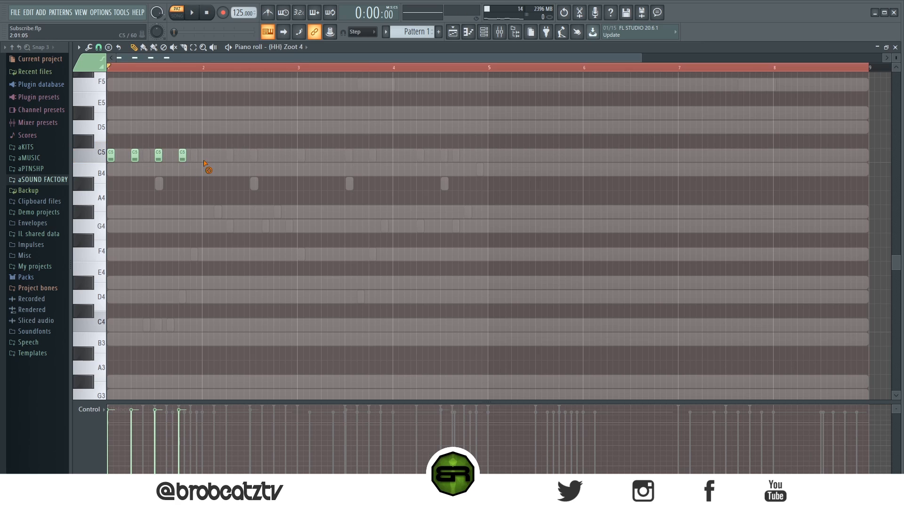
Try a varied hi-hat pattern with C5, D5, B4 and G#4 notes in bar 1 and more C5 notes in bar 2.
{"action": "right_click", "coordinate": [182, 157]}
{"action": "right_click", "coordinate": [158, 158]}
{"action": "right_click", "coordinate": [135, 158]}
{"action": "left_click", "coordinate": [122, 157]}
{"action": "left_click", "coordinate": [135, 127]}
{"action": "left_click", "coordinate": [159, 155]}
{"action": "left_click", "coordinate": [170, 156]}
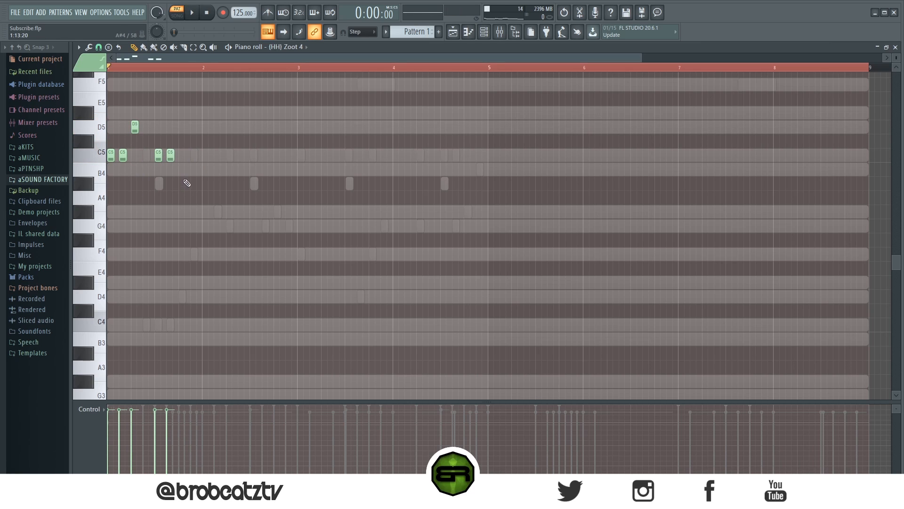
{"action": "left_click", "coordinate": [183, 170]}
{"action": "left_click", "coordinate": [188, 212]}
{"action": "right_click", "coordinate": [189, 212]}
{"action": "left_click", "coordinate": [194, 212]}
{"action": "left_click", "coordinate": [206, 155]}
{"action": "left_click", "coordinate": [230, 156]}
{"action": "left_click", "coordinate": [254, 156]}
Delete all the trial hi-hat notes from bars 1 and 2.
{"action": "left_click_drag", "start_coordinate": [294, 113], "coordinate": [18, 259]}
{"action": "right_click", "coordinate": [254, 155]}
{"action": "right_click", "coordinate": [230, 156]}
{"action": "right_click", "coordinate": [206, 155]}
{"action": "right_click", "coordinate": [170, 155]}
{"action": "right_click", "coordinate": [135, 127]}
{"action": "right_click", "coordinate": [158, 155]}
{"action": "right_click", "coordinate": [182, 169]}
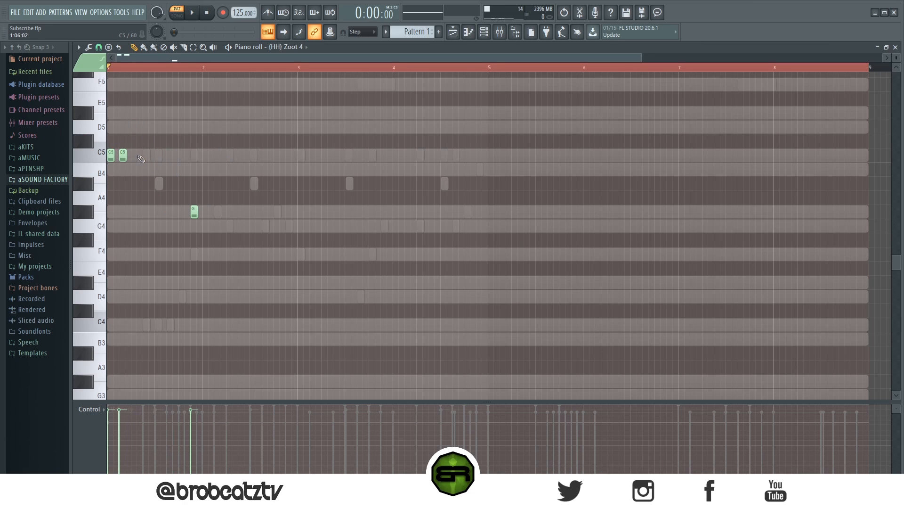
{"action": "right_click", "coordinate": [110, 156]}
{"action": "right_click", "coordinate": [123, 156]}
{"action": "right_click", "coordinate": [194, 212]}
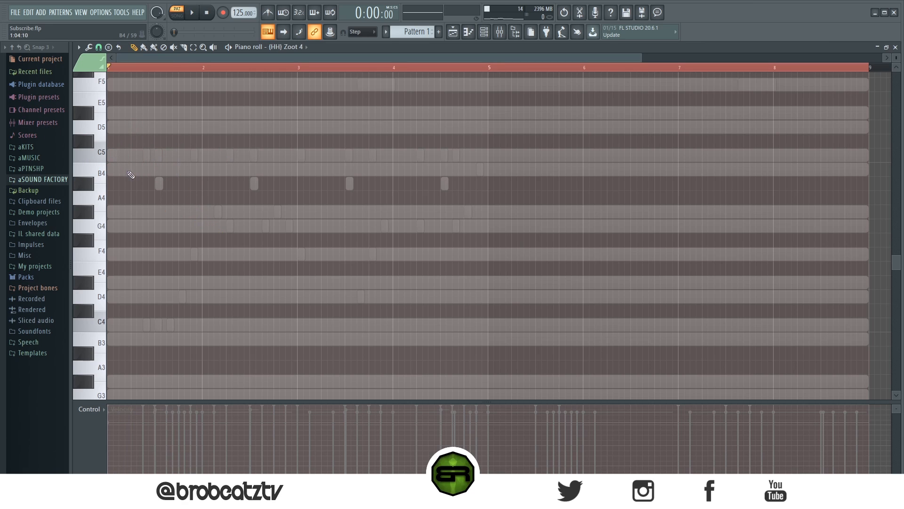
Place D5 hi-hat notes on steps 1 and 9 of bar 1 and audition the pattern.
{"action": "scroll", "coordinate": [115, 242], "scroll_direction": "up", "scroll_amount": 3}
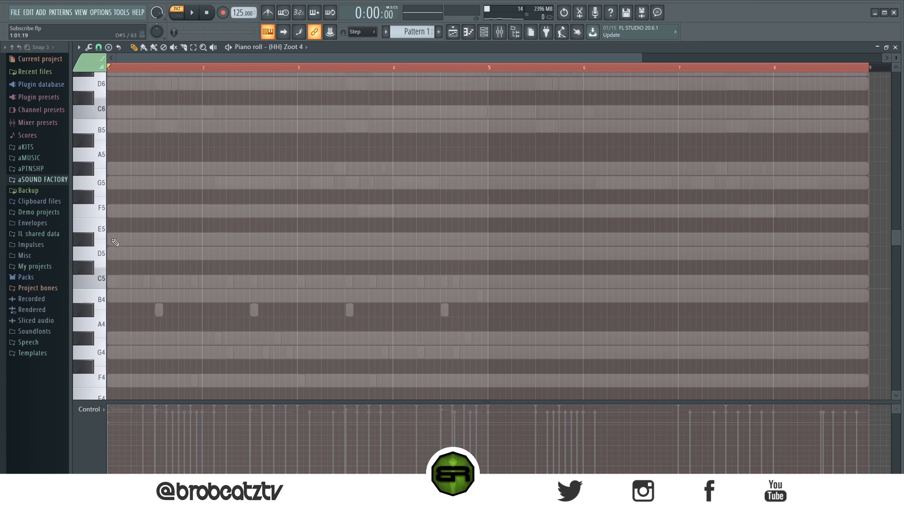
{"action": "left_click", "coordinate": [118, 256]}
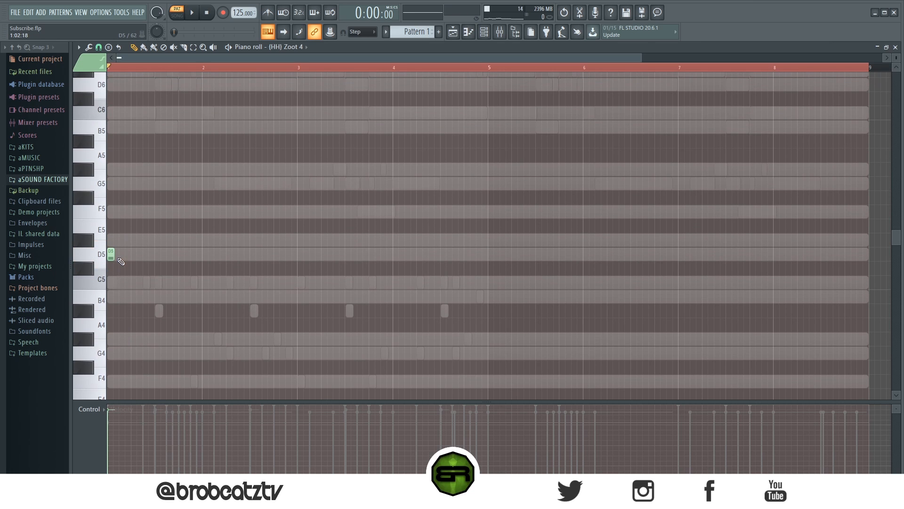
{"action": "scroll", "coordinate": [155, 67], "scroll_direction": "up", "scroll_amount": 5}
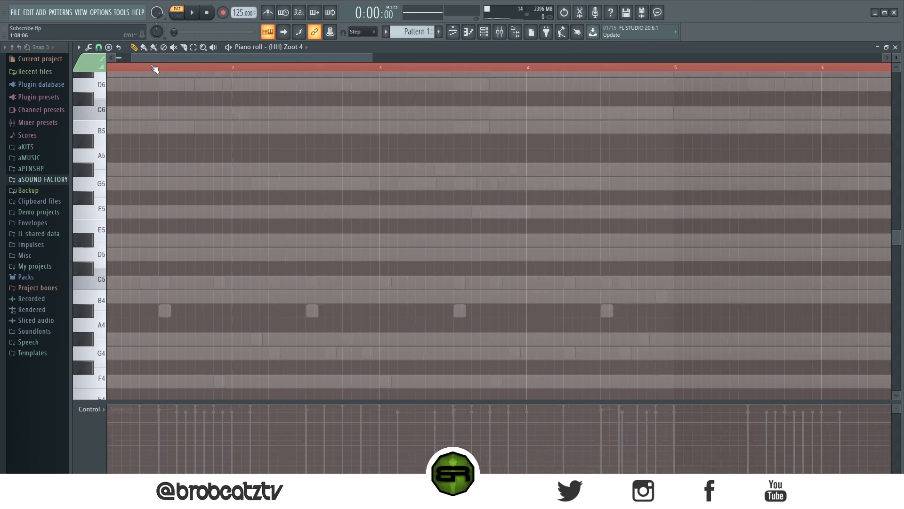
{"action": "left_click_drag", "start_coordinate": [158, 60], "coordinate": [134, 59]}
{"action": "scroll", "coordinate": [195, 215], "scroll_direction": "down", "scroll_amount": 1}
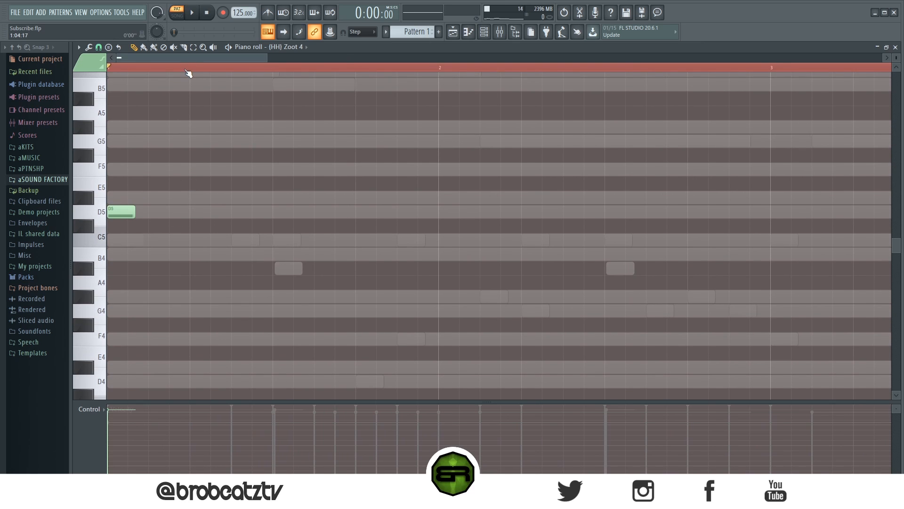
{"action": "scroll", "coordinate": [188, 73], "scroll_direction": "down", "scroll_amount": 2}
{"action": "left_click", "coordinate": [139, 212]}
{"action": "key", "text": "space"}
{"action": "left_click", "coordinate": [220, 217]}
{"action": "key", "text": "space"}
{"action": "right_click", "coordinate": [136, 214]}
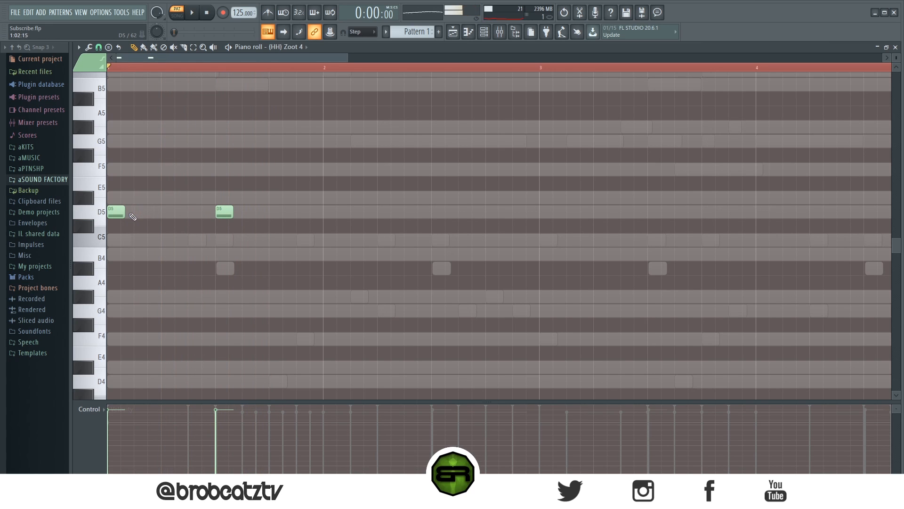
Shorten the first D5 hi-hat note and add a matching short D5 on step 2 of bar 1.
{"action": "left_click", "coordinate": [128, 214]}
{"action": "right_click", "coordinate": [124, 214]}
{"action": "left_click_drag", "start_coordinate": [125, 215], "coordinate": [112, 215]}
{"action": "left_click", "coordinate": [123, 214]}
{"action": "key", "text": "space"}
Add a short D5 on step 5 and a B4 on step 7 of bar 1, and delete the long D5 on step 9.
{"action": "left_click", "coordinate": [162, 215]}
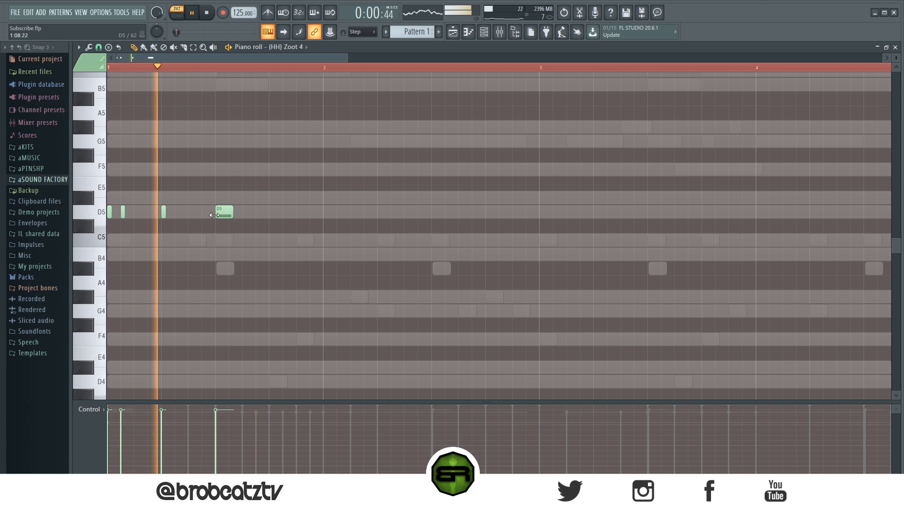
{"action": "left_click", "coordinate": [190, 253]}
{"action": "right_click", "coordinate": [225, 212]}
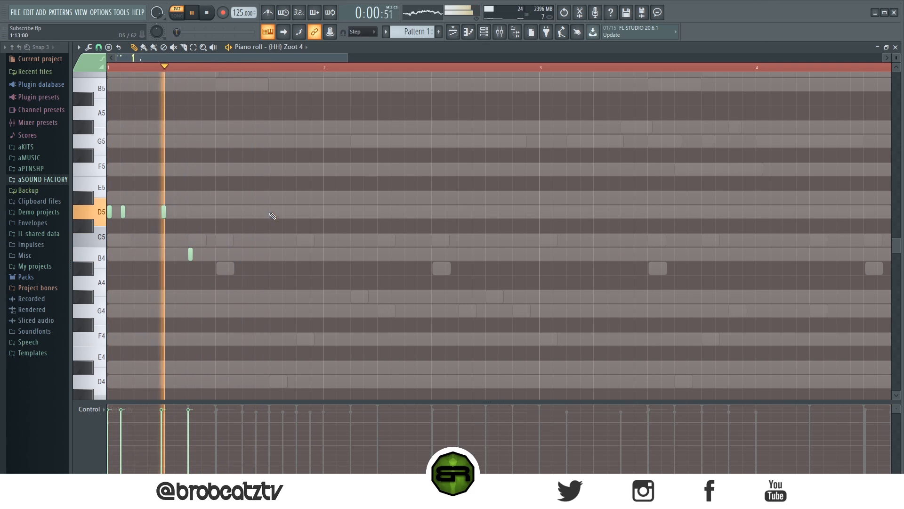
{"action": "key", "text": "space"}
Add short D5 hi-hat notes on steps 13 and 15 of bar 1.
{"action": "left_click_drag", "start_coordinate": [250, 177], "coordinate": [107, 275]}
{"action": "left_click", "coordinate": [232, 241]}
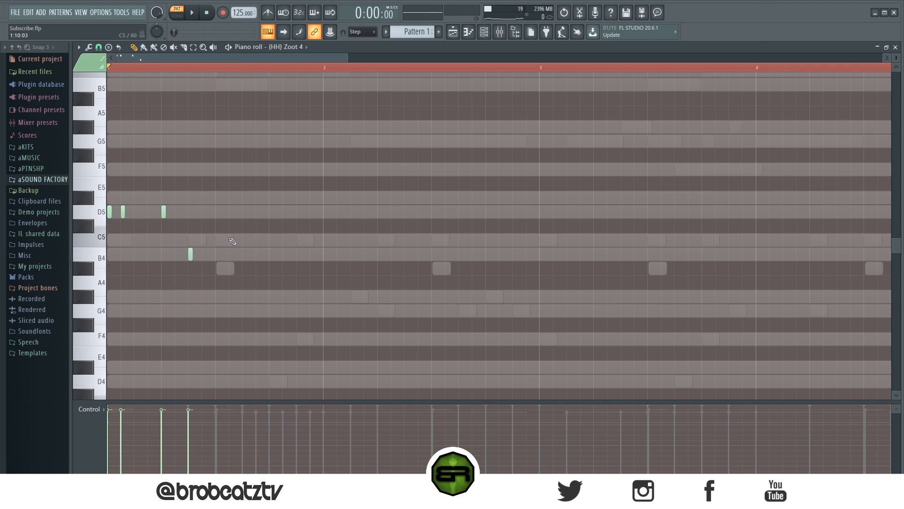
{"action": "left_click", "coordinate": [271, 213]}
{"action": "left_click", "coordinate": [299, 212]}
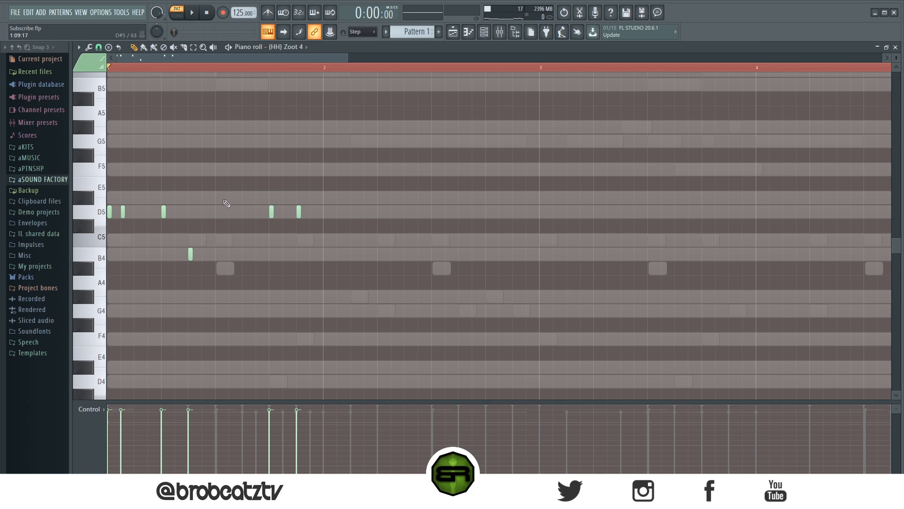
Repeat the opening hi-hat figure in bar 2 with D5 notes on steps 1, 2 and 5 and a B4 on step 7.
{"action": "left_click_drag", "start_coordinate": [214, 210], "coordinate": [115, 259]}
{"action": "left_click", "coordinate": [304, 262]}
{"action": "left_click", "coordinate": [325, 212]}
{"action": "left_click", "coordinate": [339, 213]}
{"action": "key", "text": "space"}
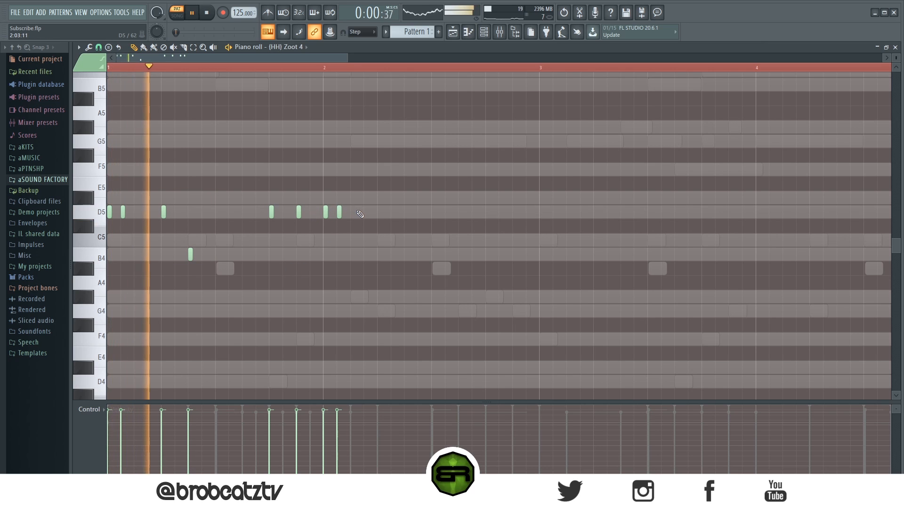
{"action": "left_click", "coordinate": [380, 212]}
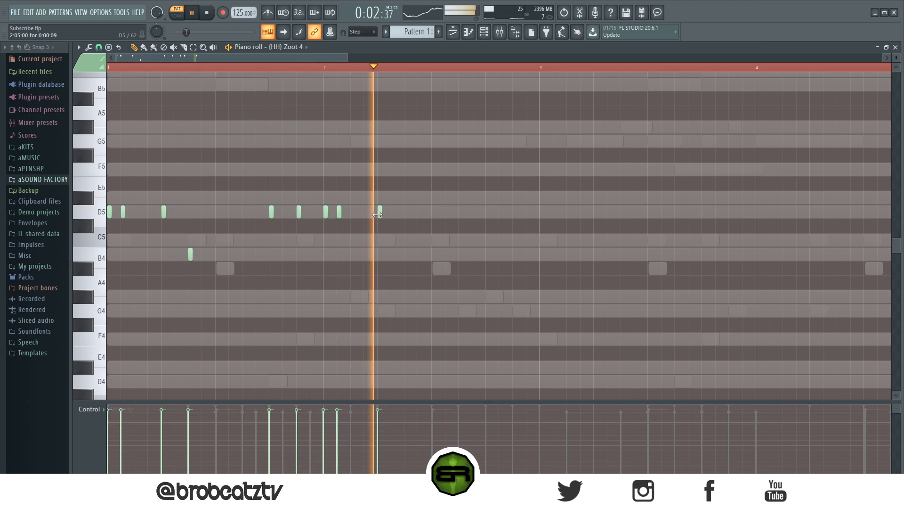
{"action": "left_click", "coordinate": [406, 254]}
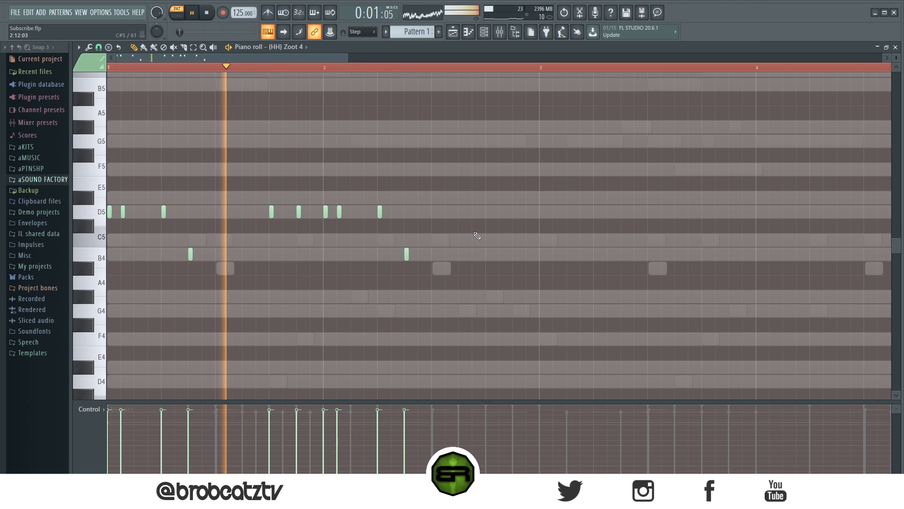
Add D5 notes on steps 13 to 15 of bar 2, and copy the two-bar hi-hat pattern to start at bar 3.
{"action": "left_click", "coordinate": [488, 212]}
{"action": "left_click", "coordinate": [501, 212]}
{"action": "left_click", "coordinate": [515, 212]}
{"action": "key", "text": "space"}
{"action": "key", "text": "ctrl+a"}
{"action": "left_click_drag", "start_coordinate": [122, 215], "coordinate": [550, 220]}
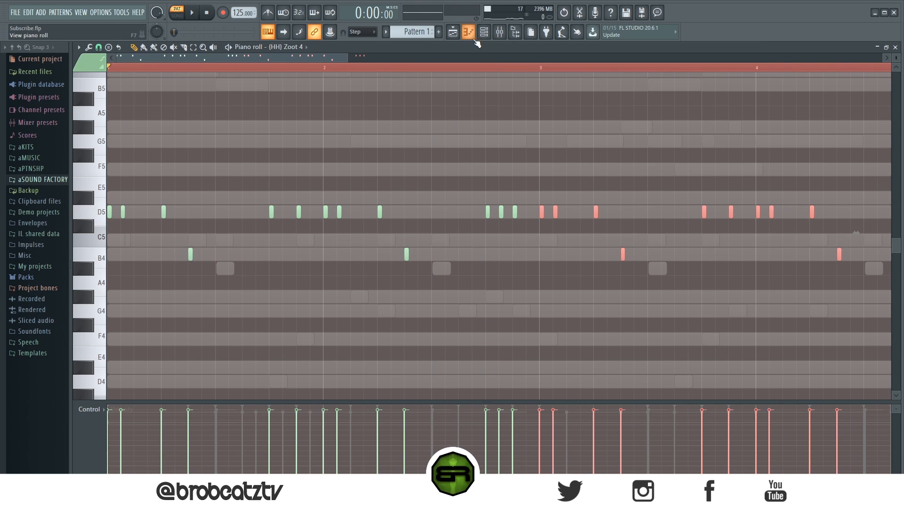
Open the (HH) Zoot 8 channel's piano roll and place short D5 notes on steps 1 and 3 of bar 1.
{"action": "left_click", "coordinate": [483, 31]}
{"action": "right_click", "coordinate": [263, 262]}
{"action": "left_click", "coordinate": [294, 260]}
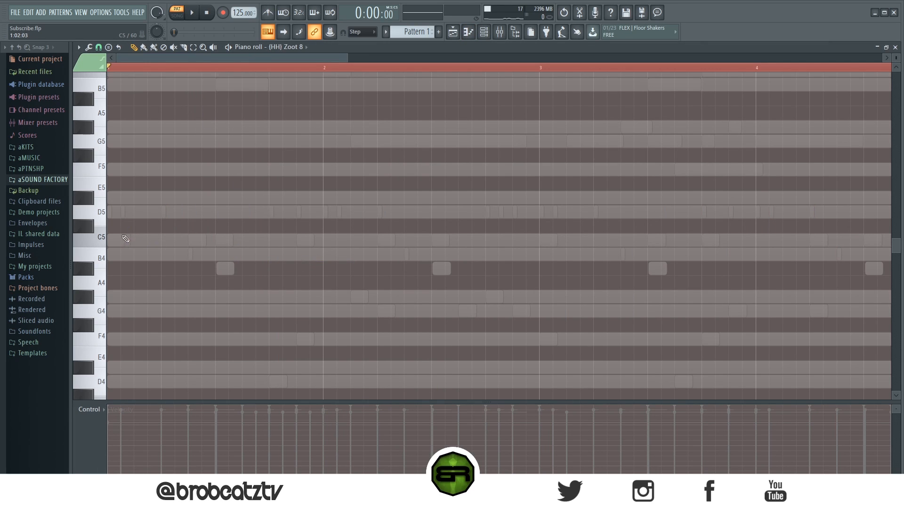
{"action": "left_click", "coordinate": [112, 216]}
{"action": "left_click", "coordinate": [136, 216]}
Enlarge the velocity lane and lower the step 3 D5 note's velocity below the first note's.
{"action": "left_click_drag", "start_coordinate": [156, 197], "coordinate": [69, 230]}
{"action": "key", "text": "ctrl+d"}
{"action": "left_click_drag", "start_coordinate": [138, 432], "coordinate": [142, 335]}
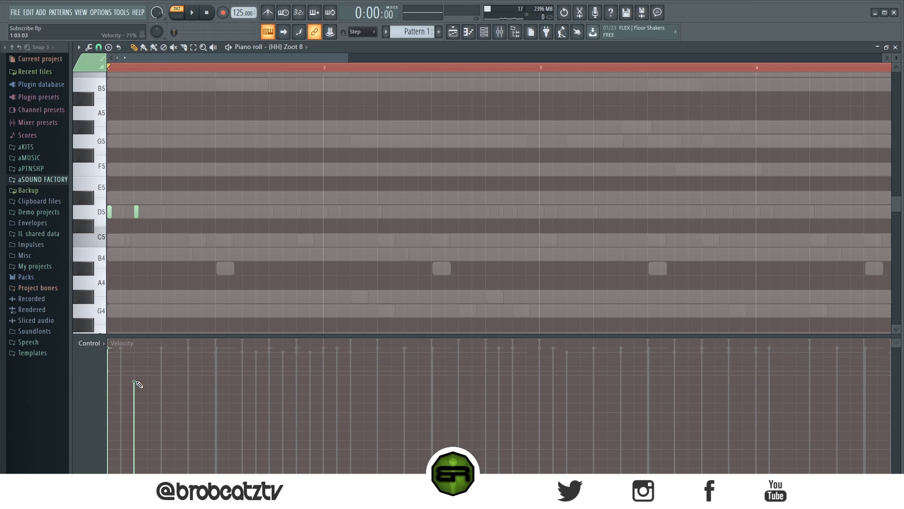
Duplicate the loud-soft D5 pair on every second step through bars 1 and 2, and add a D5 on step 16 of bar 2.
{"action": "left_click_drag", "start_coordinate": [171, 199], "coordinate": [71, 230]}
{"action": "key", "text": "ctrl+b"}
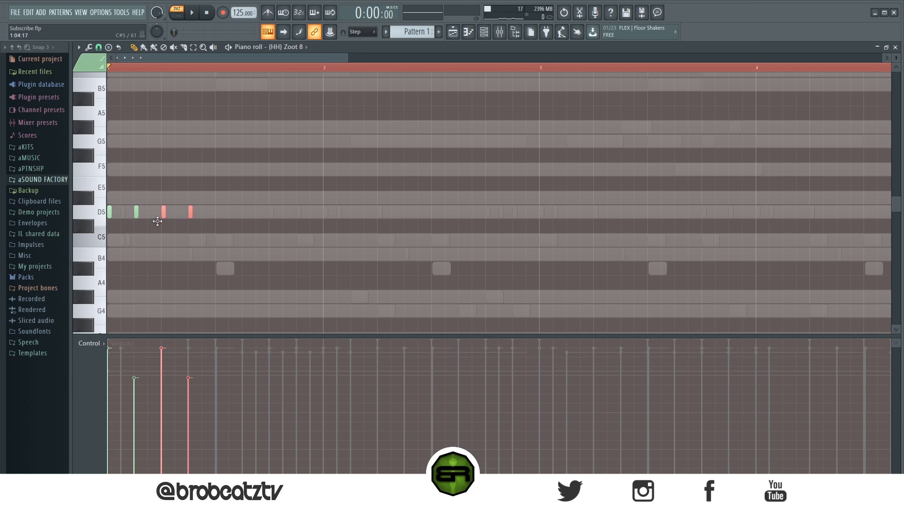
{"action": "left_click_drag", "start_coordinate": [110, 217], "coordinate": [216, 221]}
{"action": "left_click_drag", "start_coordinate": [371, 163], "coordinate": [41, 248]}
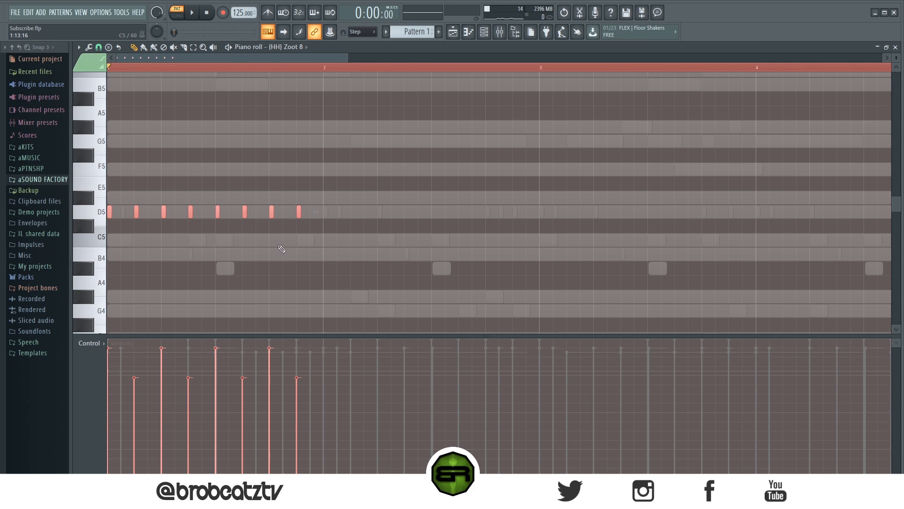
{"action": "key", "text": "ctrl+b"}
{"action": "left_click", "coordinate": [327, 222]}
{"action": "left_click", "coordinate": [526, 214]}
{"action": "scroll", "coordinate": [319, 71], "scroll_direction": "down", "scroll_amount": 1}
{"action": "scroll", "coordinate": [326, 106], "scroll_direction": "down", "scroll_amount": 2}
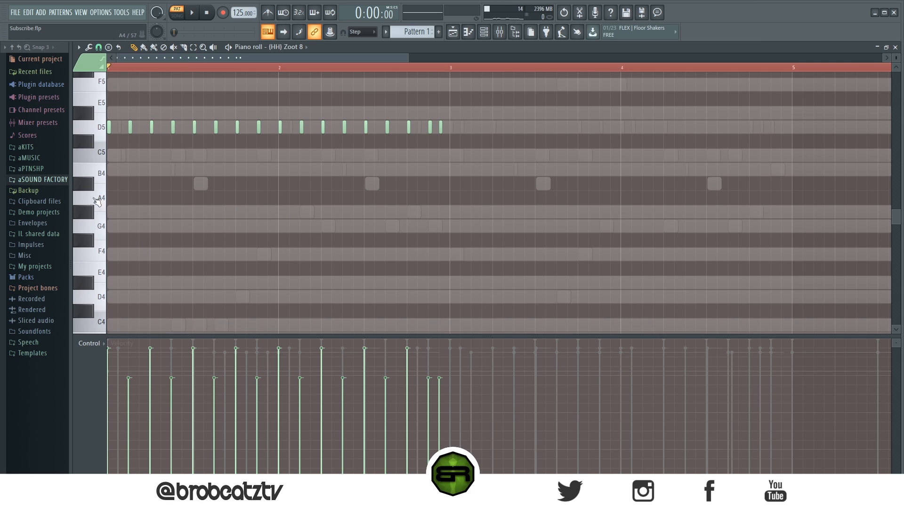
Audition the Zoot 8 hi-hats, lower the velocity of all their notes, and replay the pattern.
{"action": "key", "text": "space"}
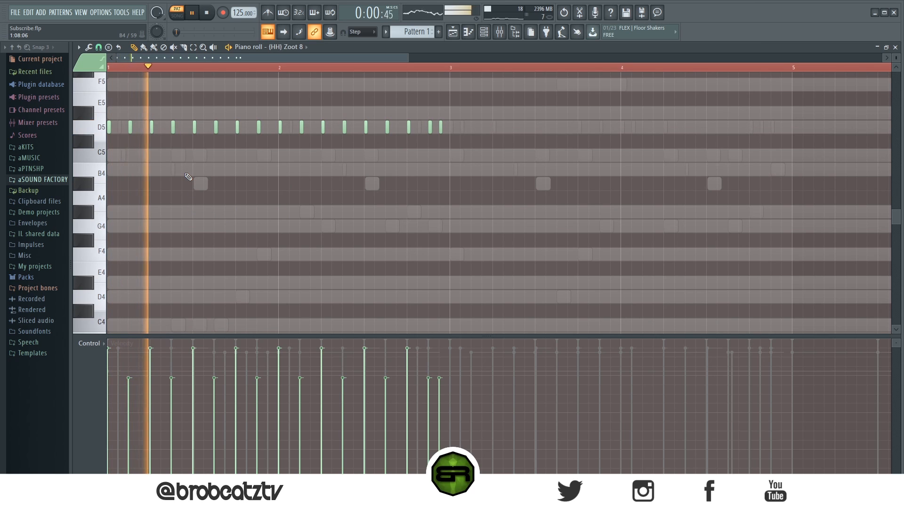
{"action": "key", "text": "space"}
{"action": "key", "text": "space"}
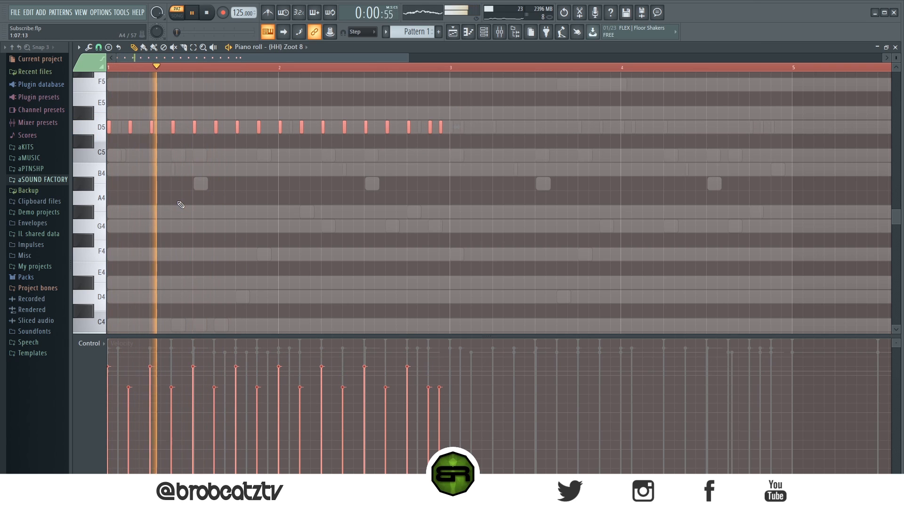
{"action": "key", "text": "space"}
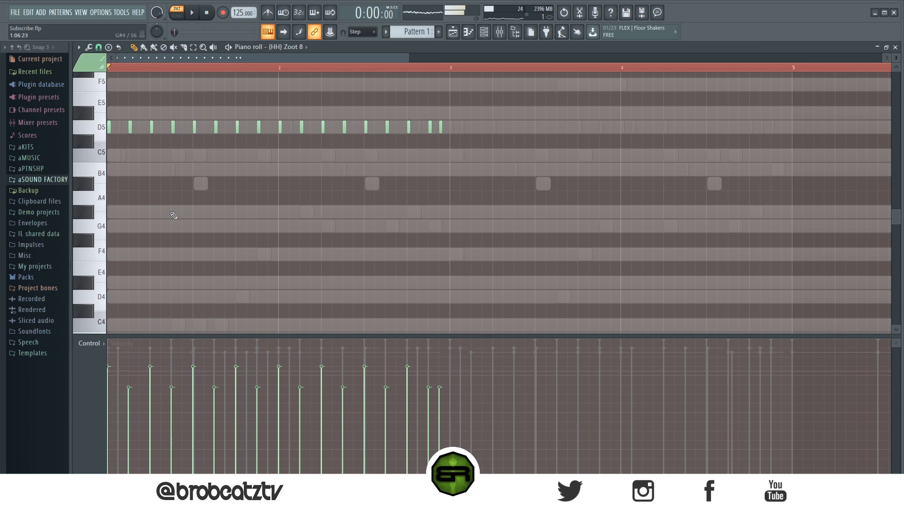
Place a two-step G4 note on step 7 of bar 1 and chop it into four equal notes.
{"action": "left_click", "coordinate": [196, 229]}
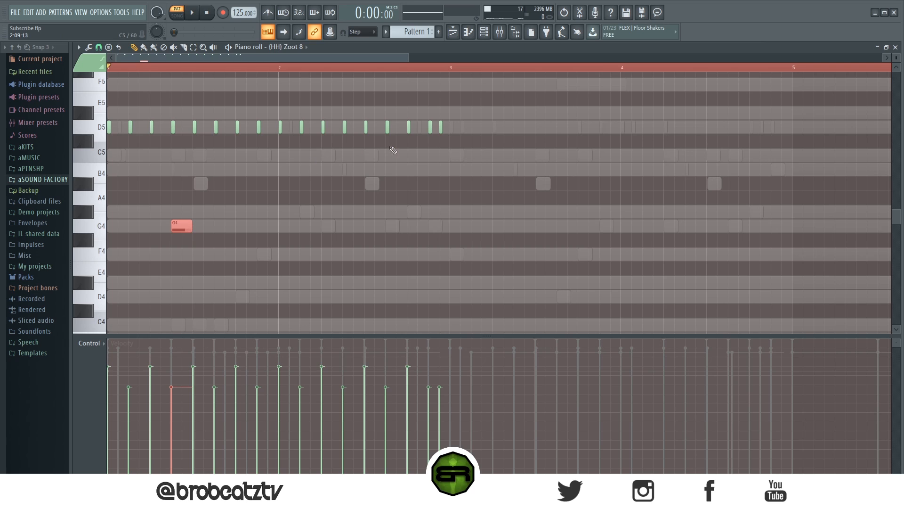
{"action": "left_click_drag", "start_coordinate": [406, 57], "coordinate": [320, 57]}
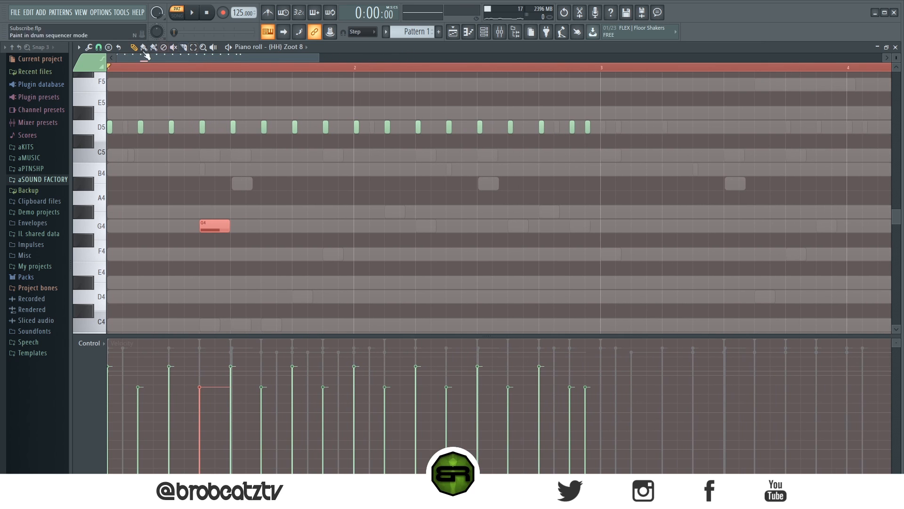
{"action": "left_click", "coordinate": [88, 47]}
{"action": "left_click", "coordinate": [115, 130]}
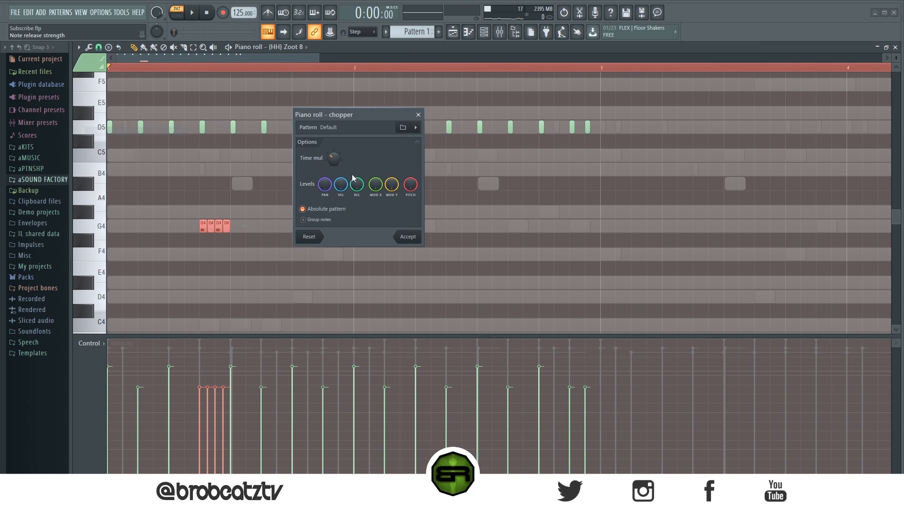
{"action": "left_click", "coordinate": [406, 237]}
Select the four chopped G4 notes, shape their velocities into a rising ramp, and deselect them.
{"action": "left_click_drag", "start_coordinate": [260, 191], "coordinate": [154, 246]}
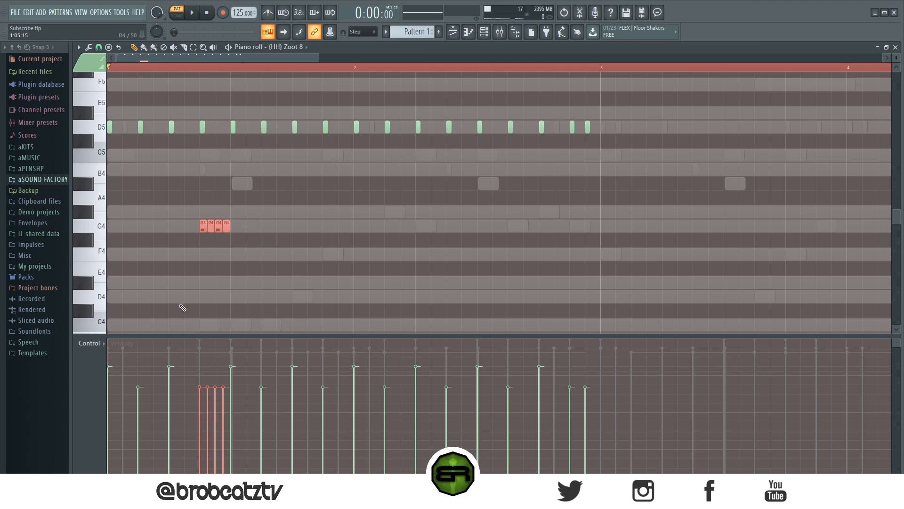
{"action": "left_click_drag", "start_coordinate": [196, 441], "coordinate": [239, 364]}
{"action": "left_click", "coordinate": [248, 286], "text": "ctrl"}
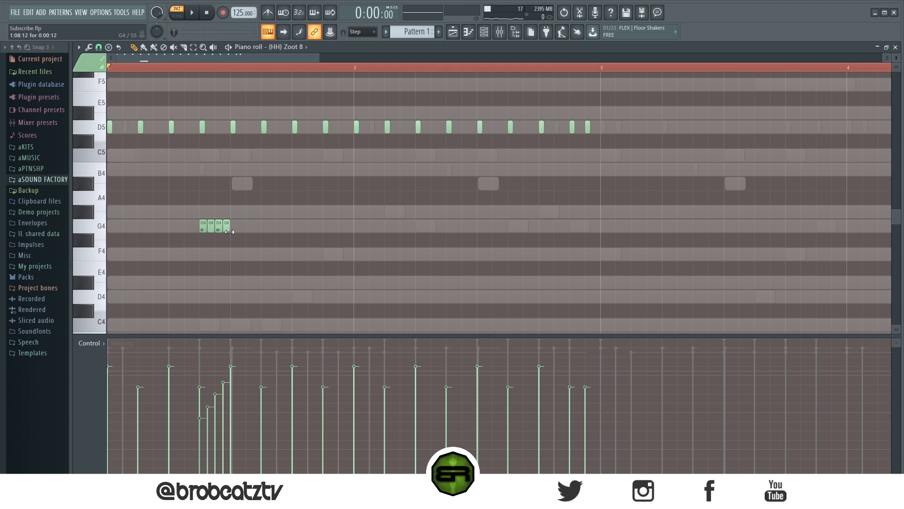
Replace the four chopped G4 notes with a two-step G4 chopped into eight, and shape their velocities into a rising ramp.
{"action": "right_click", "coordinate": [227, 230]}
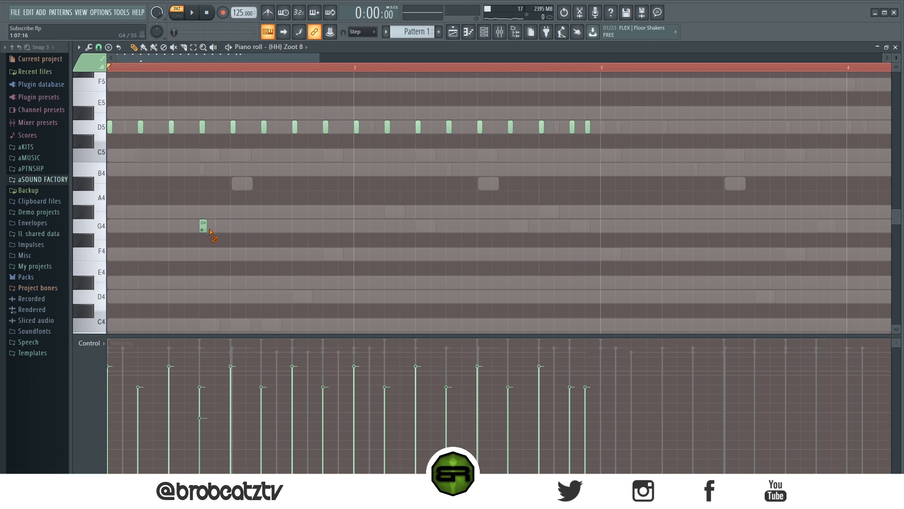
{"action": "left_click", "coordinate": [212, 230]}
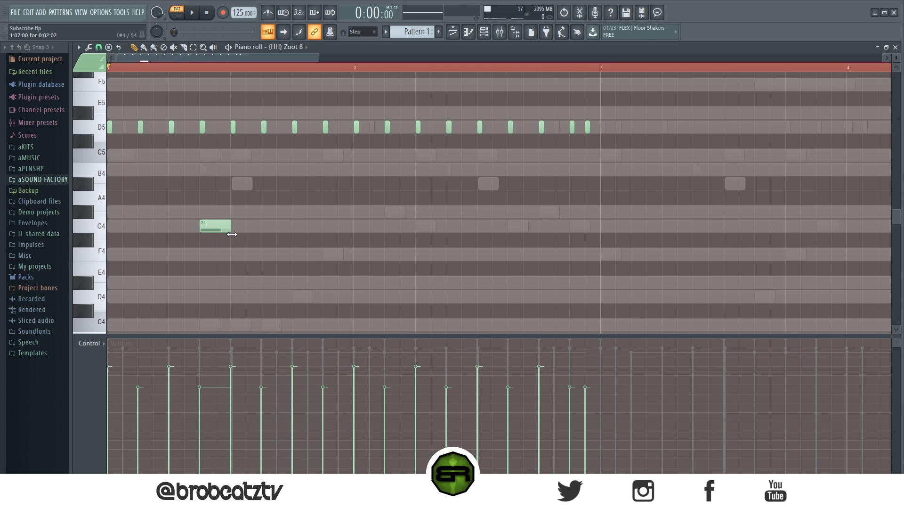
{"action": "left_click_drag", "start_coordinate": [247, 224], "coordinate": [182, 247]}
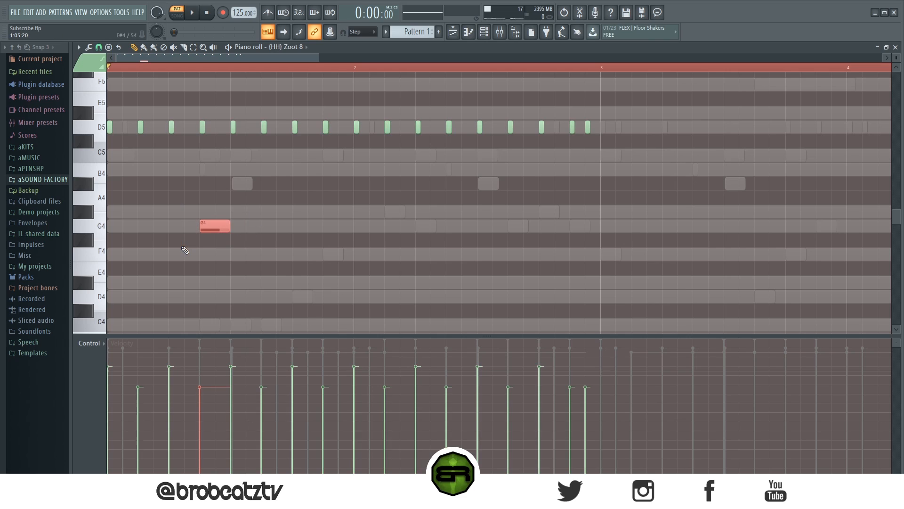
{"action": "key", "text": "alt+u"}
{"action": "scroll", "coordinate": [340, 156], "scroll_direction": "down", "scroll_amount": 2}
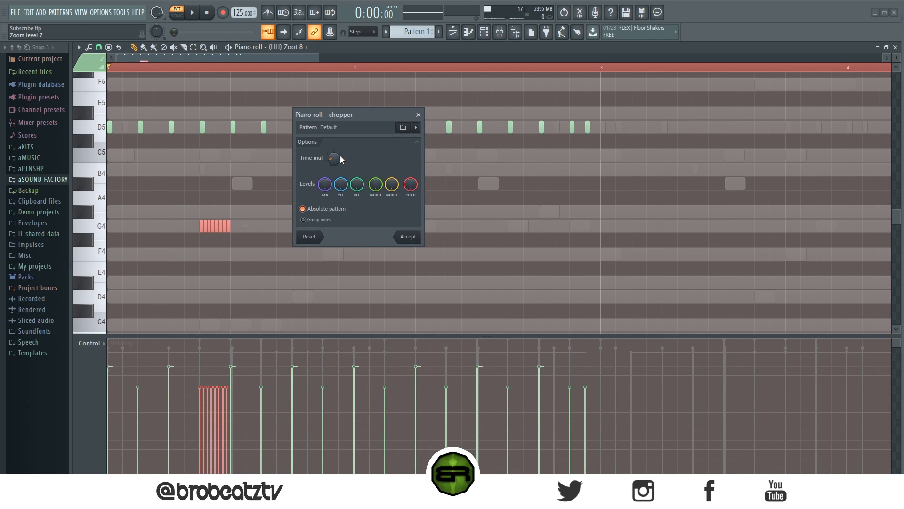
{"action": "left_click", "coordinate": [408, 237]}
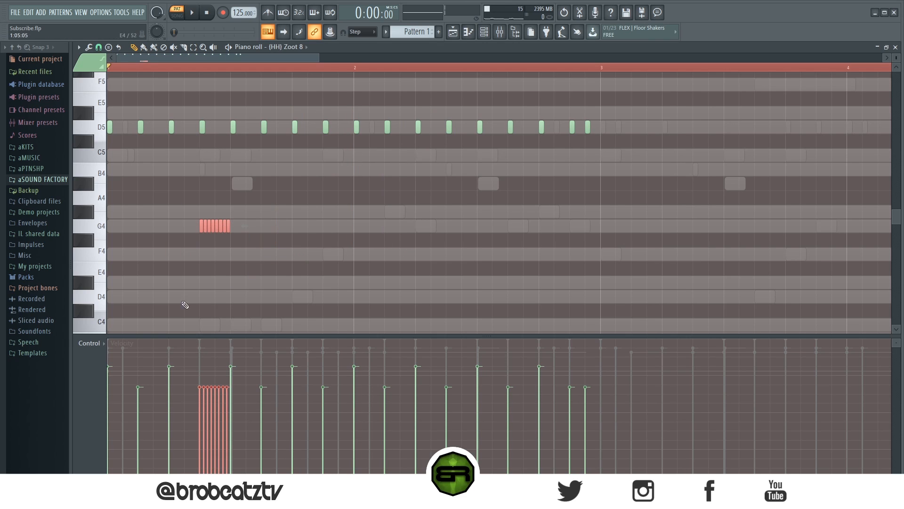
{"action": "left_click_drag", "start_coordinate": [190, 437], "coordinate": [243, 346]}
{"action": "key", "text": "ctrl+d"}
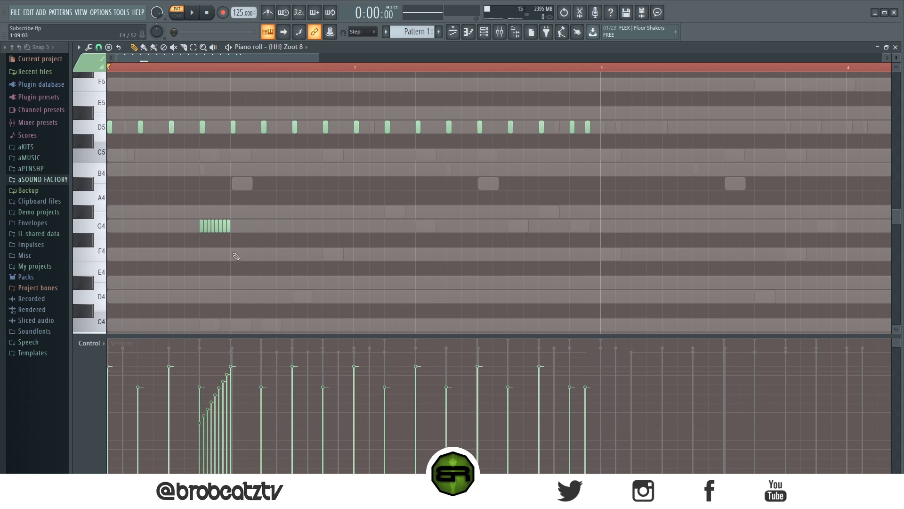
Delete the last three of the eight chopped G4 notes and place a two-step G4 on step 9 of bar 1.
{"action": "right_click", "coordinate": [220, 227]}
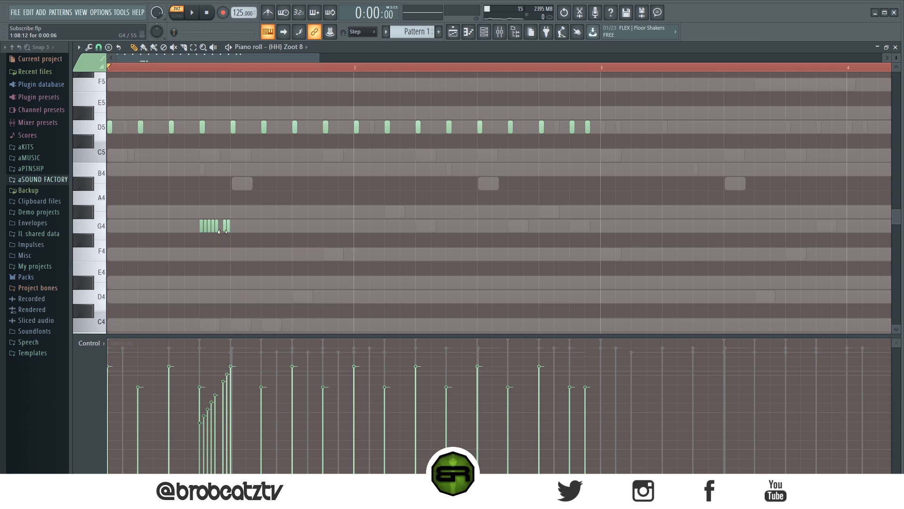
{"action": "right_click", "coordinate": [224, 228]}
{"action": "key", "text": "ctrl+z"}
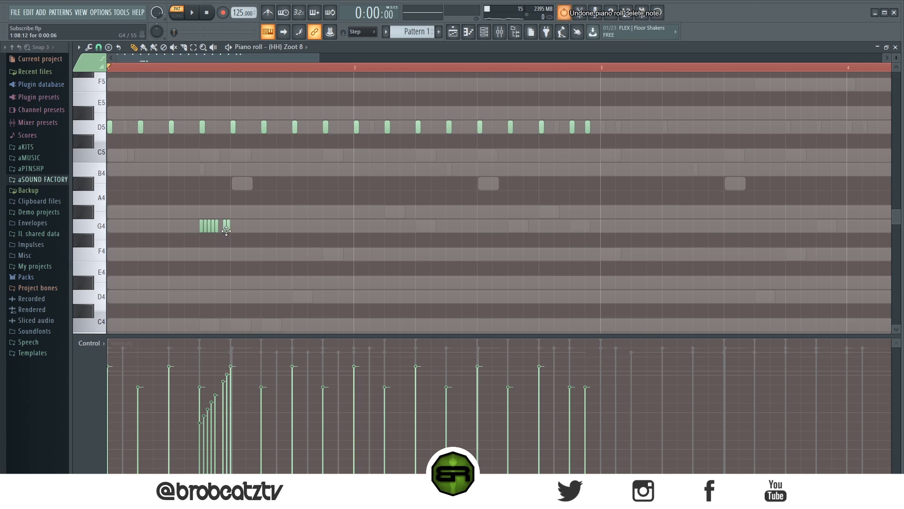
{"action": "right_click", "coordinate": [225, 228]}
{"action": "key", "text": "space"}
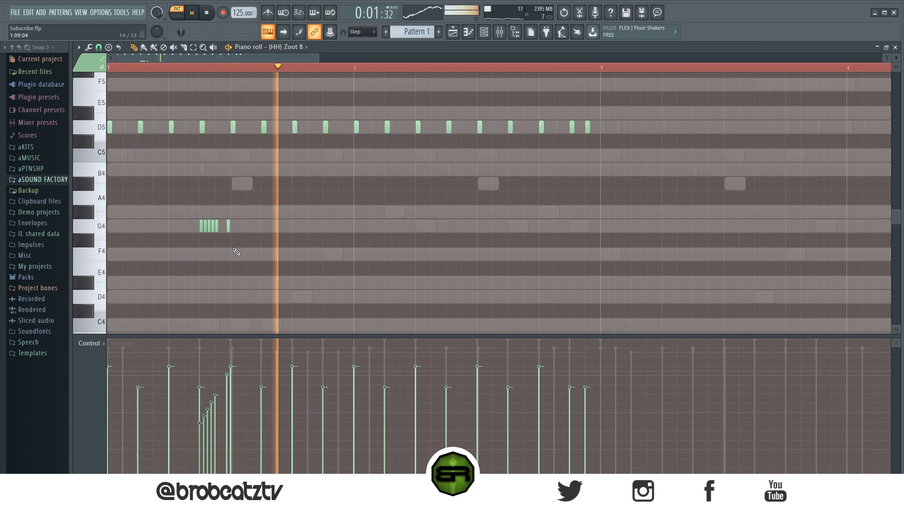
{"action": "right_click", "coordinate": [229, 227]}
{"action": "left_click", "coordinate": [234, 227]}
{"action": "key", "text": "space"}
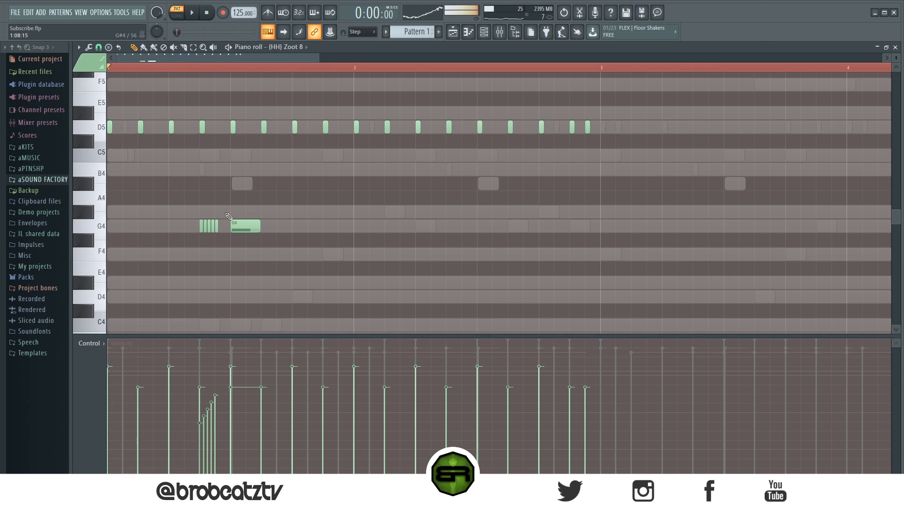
Copy the G4 roll and its following long note to step 3 of bar 2, and audition the pattern.
{"action": "scroll", "coordinate": [236, 81], "scroll_direction": "down", "scroll_amount": 3}
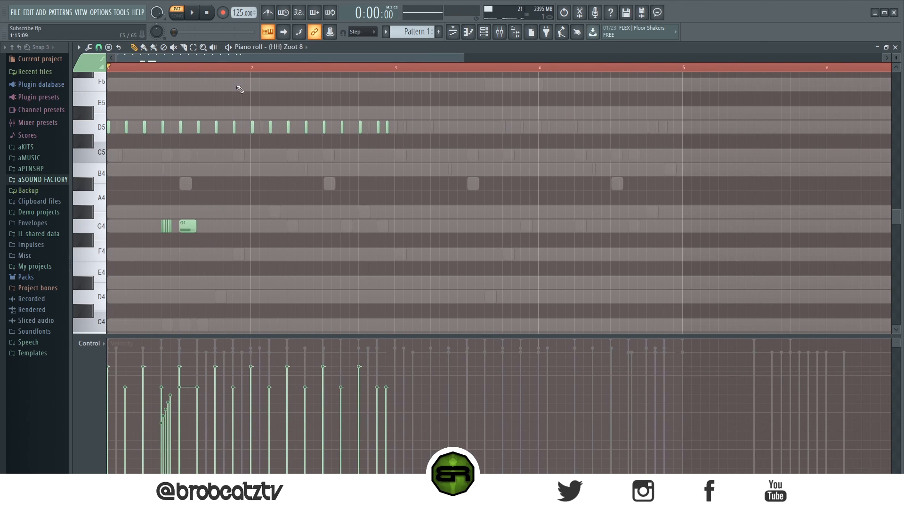
{"action": "scroll", "coordinate": [228, 187], "scroll_direction": "down", "scroll_amount": 3}
{"action": "scroll", "coordinate": [221, 189], "scroll_direction": "up", "scroll_amount": 2}
{"action": "left_click_drag", "start_coordinate": [238, 169], "coordinate": [296, 177]}
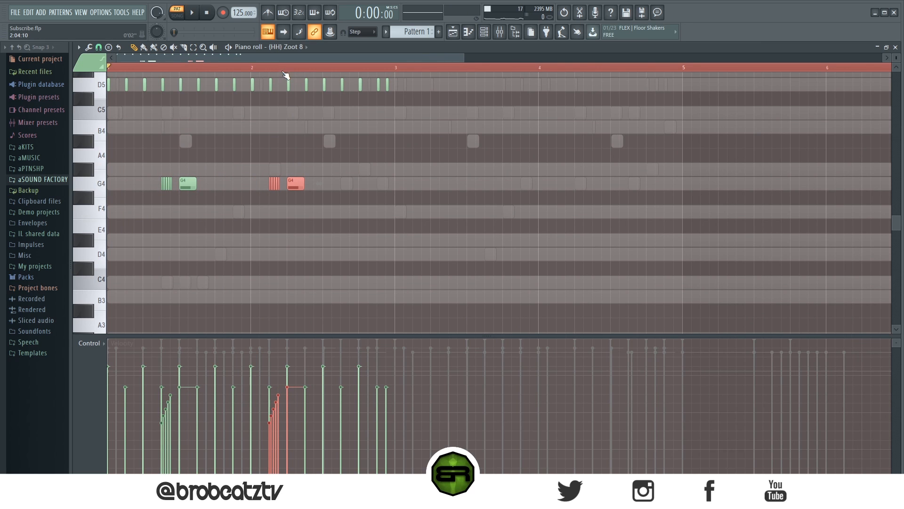
{"action": "scroll", "coordinate": [285, 73], "scroll_direction": "down", "scroll_amount": 2}
{"action": "key", "text": "space"}
{"action": "scroll", "coordinate": [264, 180], "scroll_direction": "up", "scroll_amount": 3}
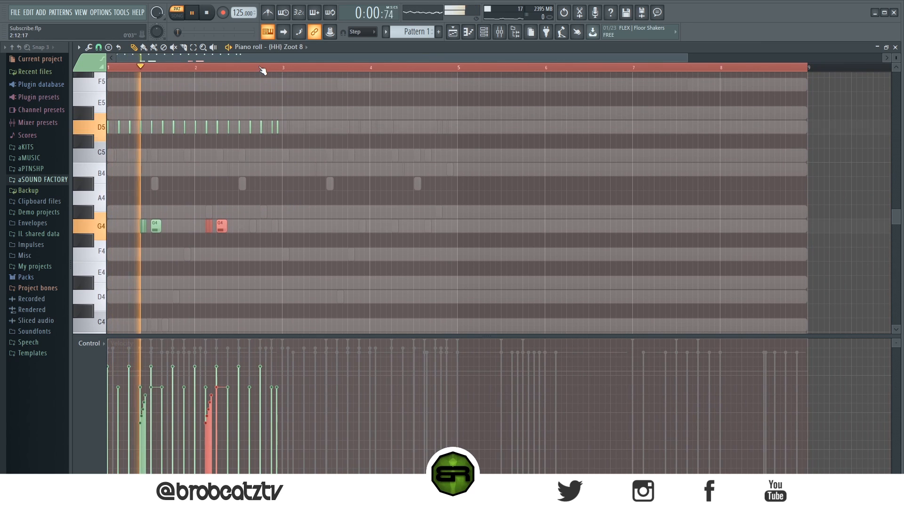
{"action": "scroll", "coordinate": [263, 70], "scroll_direction": "up", "scroll_amount": 3}
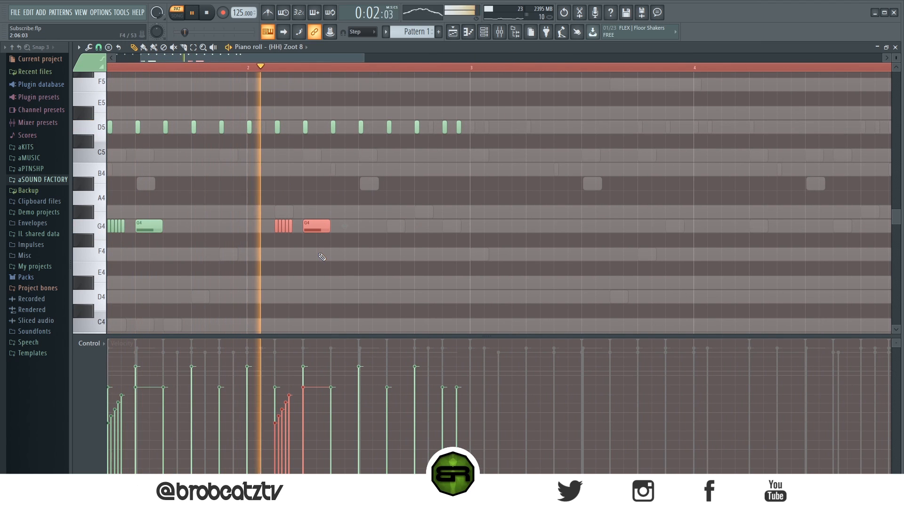
{"action": "key", "text": "space"}
Build closing hi-hat rolls in bar 2: four C4 chops and a C#4 from step 13, five D#4 chops from step 15.
{"action": "left_click_drag", "start_coordinate": [321, 226], "coordinate": [391, 216]}
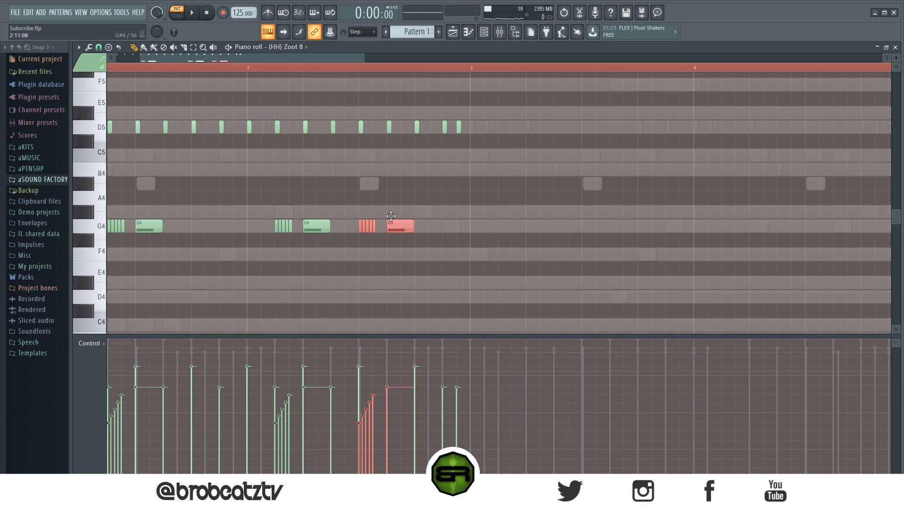
{"action": "left_click_drag", "start_coordinate": [391, 215], "coordinate": [450, 320]}
{"action": "scroll", "coordinate": [442, 275], "scroll_direction": "down", "scroll_amount": 3}
{"action": "left_click", "coordinate": [441, 275], "text": "ctrl"}
{"action": "right_click", "coordinate": [452, 238]}
{"action": "left_click_drag", "start_coordinate": [437, 245], "coordinate": [451, 197]}
{"action": "left_click", "coordinate": [456, 248]}
{"action": "left_click_drag", "start_coordinate": [431, 241], "coordinate": [431, 223]}
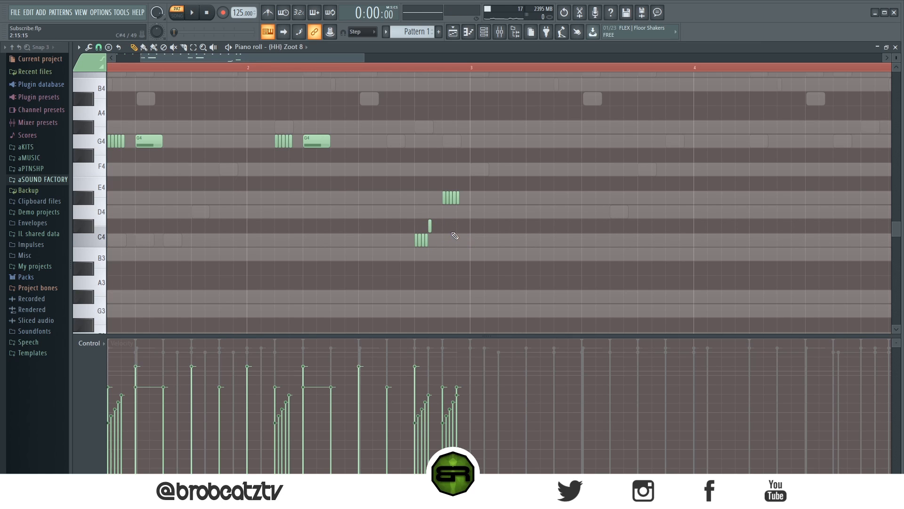
Audition the hi-hats, duplicate them into bars 3 and 4, and remove bar 3's G4 roll with its long note and bar 4's C#4.
{"action": "key", "text": "space"}
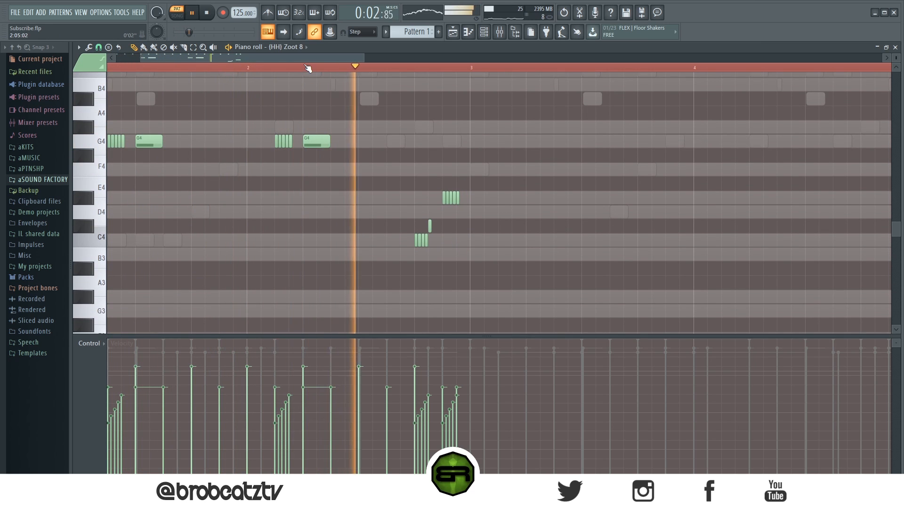
{"action": "scroll", "coordinate": [309, 66], "scroll_direction": "down", "scroll_amount": 3}
{"action": "scroll", "coordinate": [320, 176], "scroll_direction": "up", "scroll_amount": 2}
{"action": "scroll", "coordinate": [321, 177], "scroll_direction": "up", "scroll_amount": 3}
{"action": "key", "text": "space"}
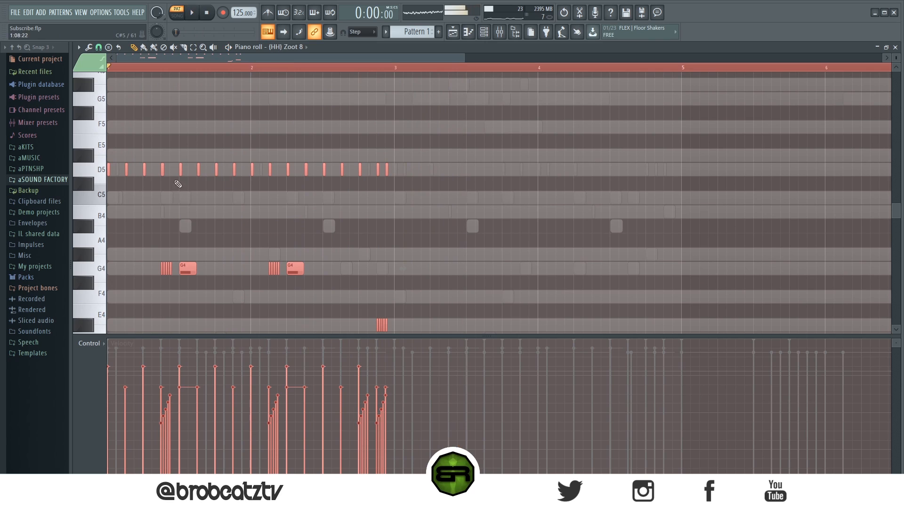
{"action": "key", "text": "ctrl+b"}
{"action": "key", "text": "ctrl+d"}
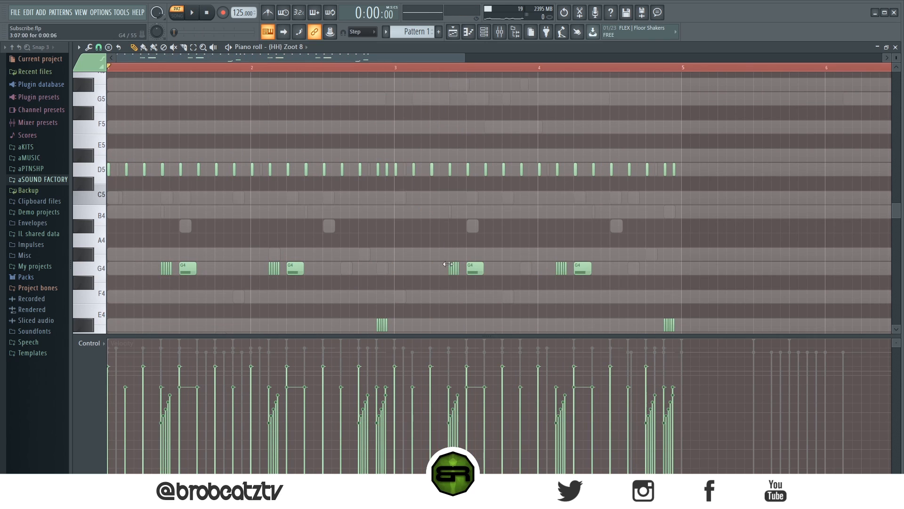
{"action": "scroll", "coordinate": [565, 255], "scroll_direction": "down", "scroll_amount": 3}
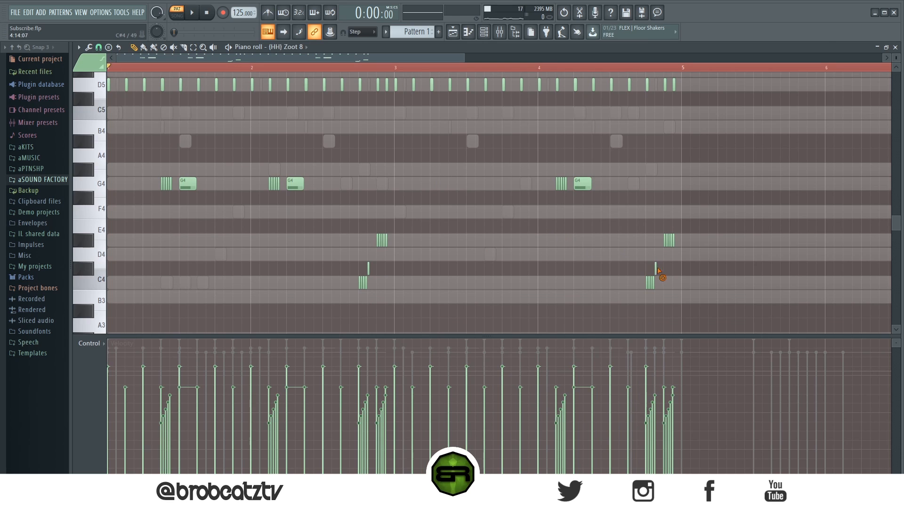
{"action": "scroll", "coordinate": [317, 69], "scroll_direction": "down", "scroll_amount": 2}
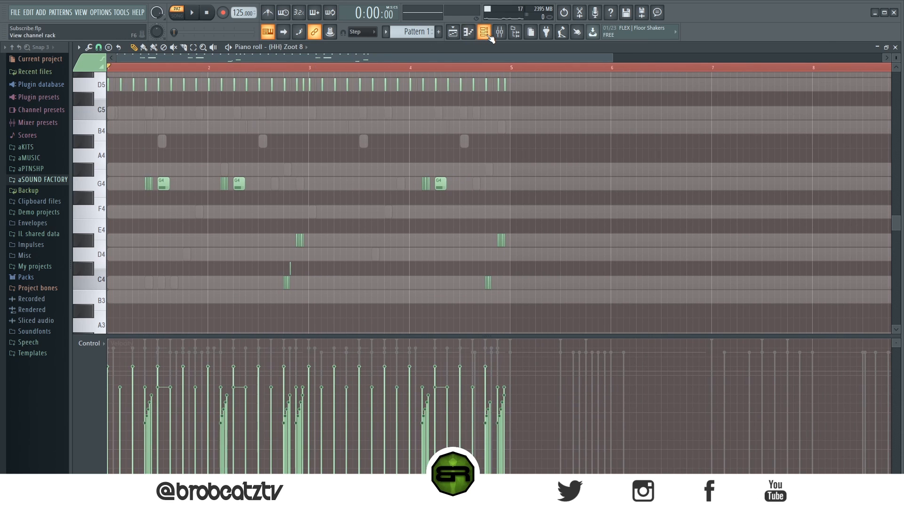
Place a C5 note on step 3 of bar 1 in the (SNARE) Bounce piano roll and adjust its velocity while auditioning.
{"action": "key", "text": "F6"}
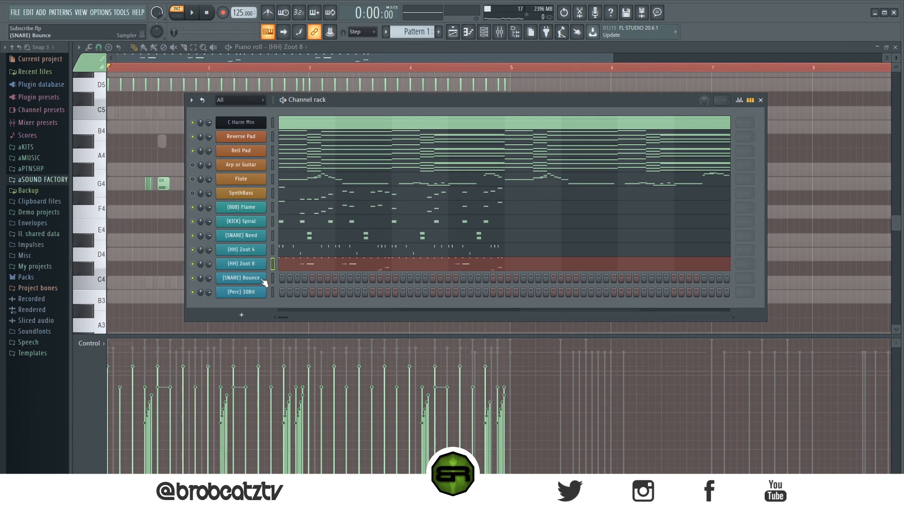
{"action": "right_click", "coordinate": [262, 280]}
{"action": "left_click", "coordinate": [294, 276]}
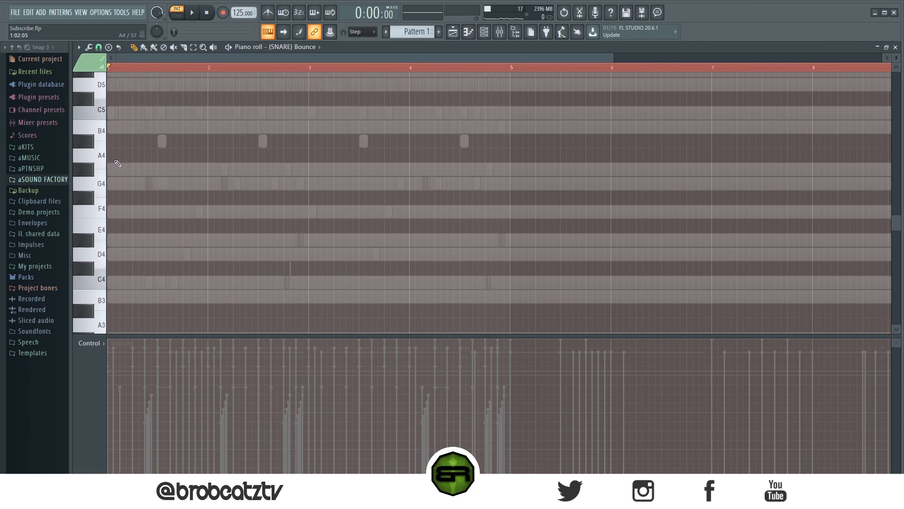
{"action": "scroll", "coordinate": [125, 190], "scroll_direction": "up", "scroll_amount": 3}
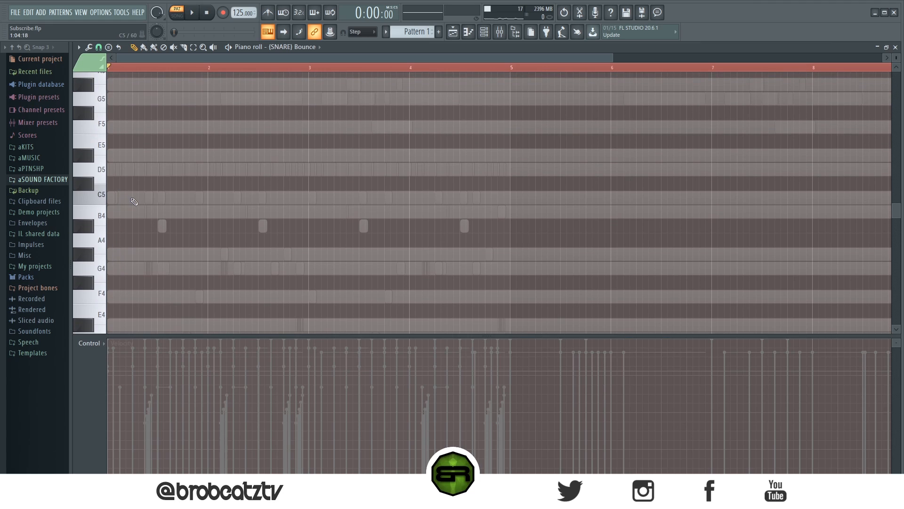
{"action": "key", "text": "space"}
{"action": "key", "text": "space"}
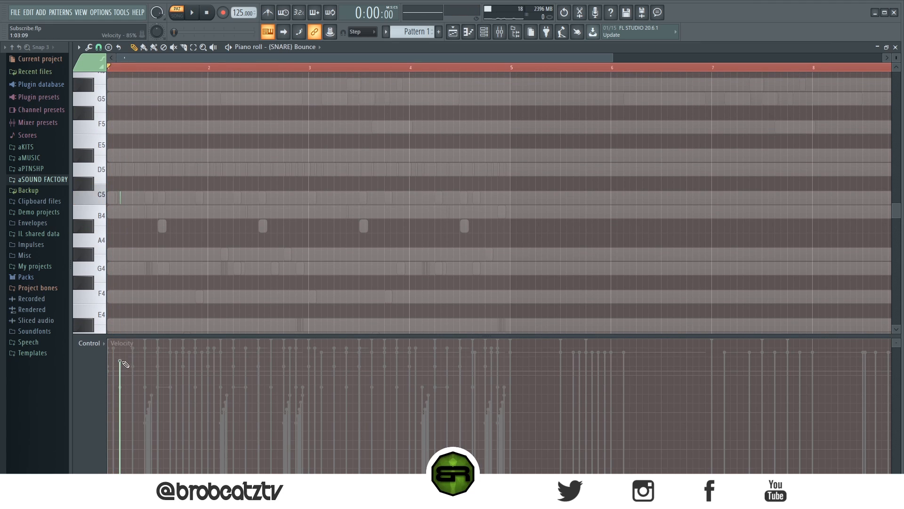
{"action": "key", "text": "space"}
{"action": "key", "text": "space"}
{"action": "left_click", "coordinate": [126, 359]}
{"action": "key", "text": "space"}
{"action": "key", "text": "space"}
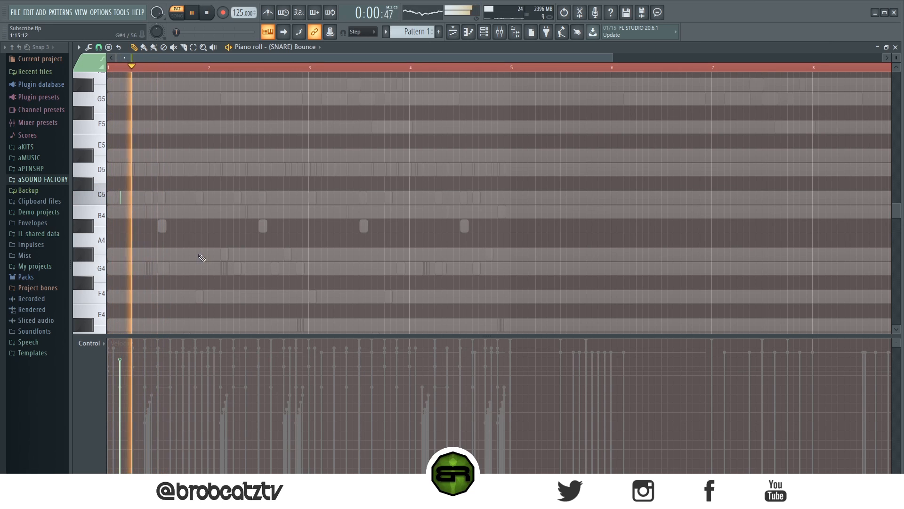
Add C5 snare notes on step 15 of bar 1 and steps 3, 11, 14 and 15 of bar 2, with step 14 slightly softer.
{"action": "left_click", "coordinate": [198, 202]}
{"action": "left_click", "coordinate": [223, 202]}
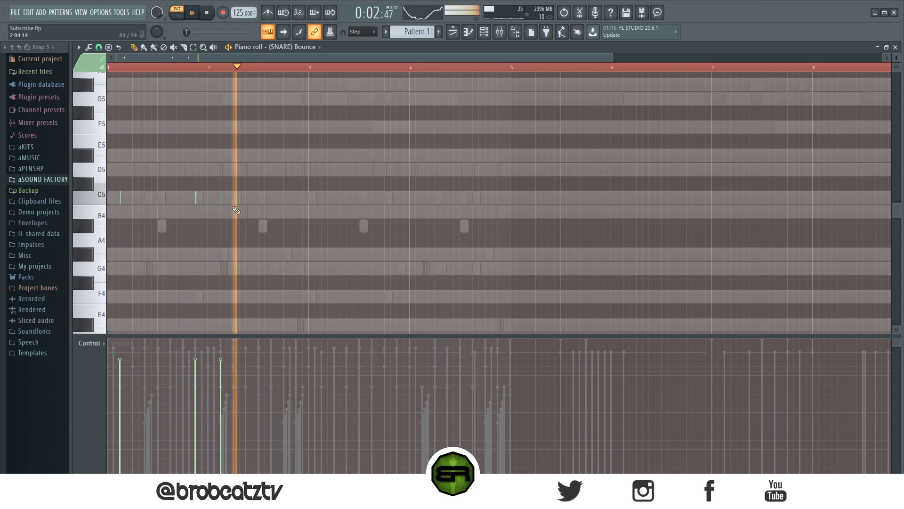
{"action": "key", "text": "space"}
{"action": "left_click", "coordinate": [273, 201]}
{"action": "key", "text": "space"}
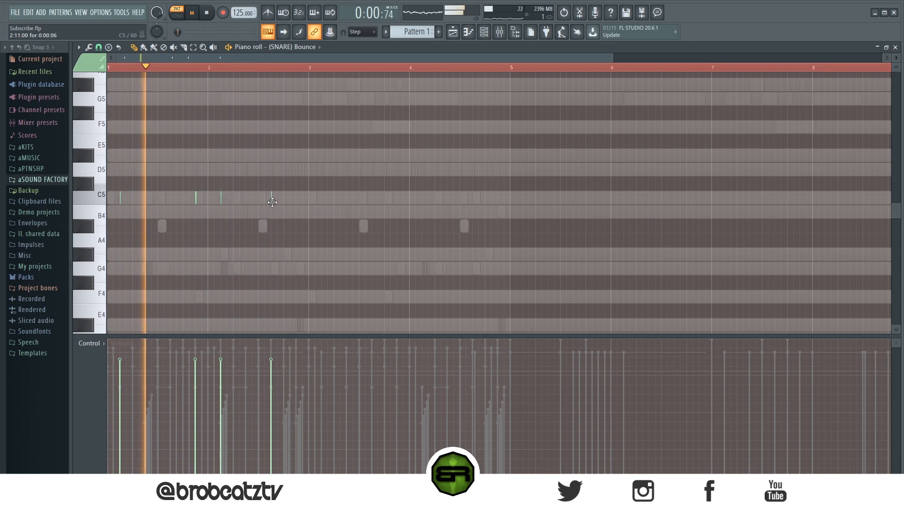
{"action": "left_click", "coordinate": [292, 204]}
{"action": "left_click", "coordinate": [298, 203]}
{"action": "left_click", "coordinate": [291, 370]}
{"action": "key", "text": "space"}
Duplicate the two-bar snare pattern into bars 3 and 4, with the copy starting on step 3 of bar 3.
{"action": "key", "text": "ctrl+a"}
{"action": "key", "text": "ctrl+b"}
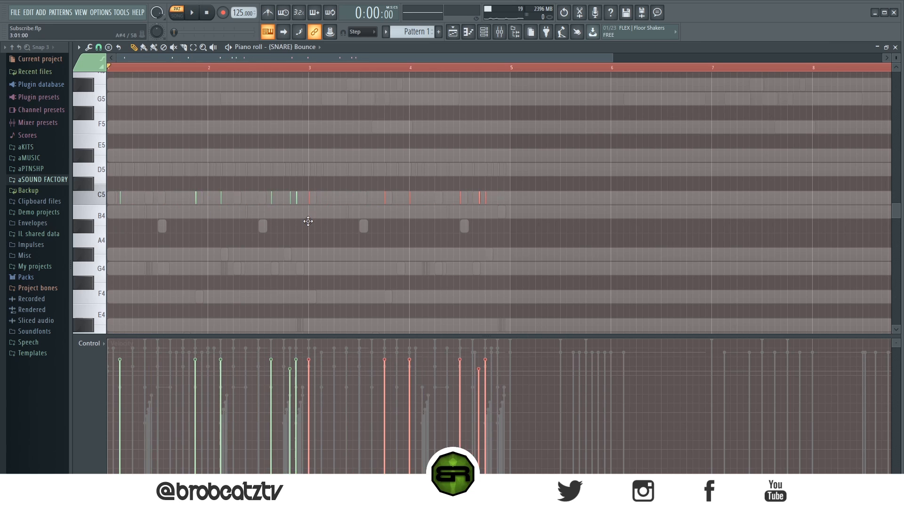
{"action": "key", "text": "ctrl+a"}
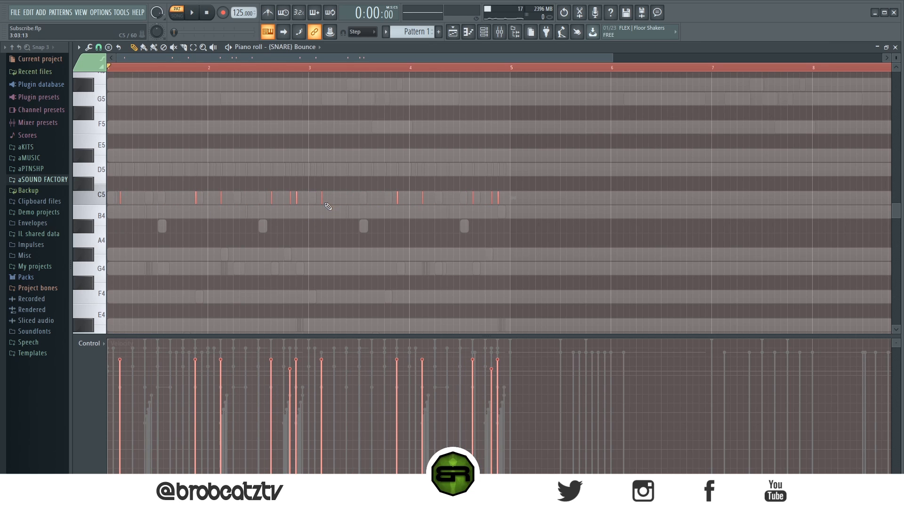
{"action": "scroll", "coordinate": [246, 65], "scroll_direction": "up", "scroll_amount": 2}
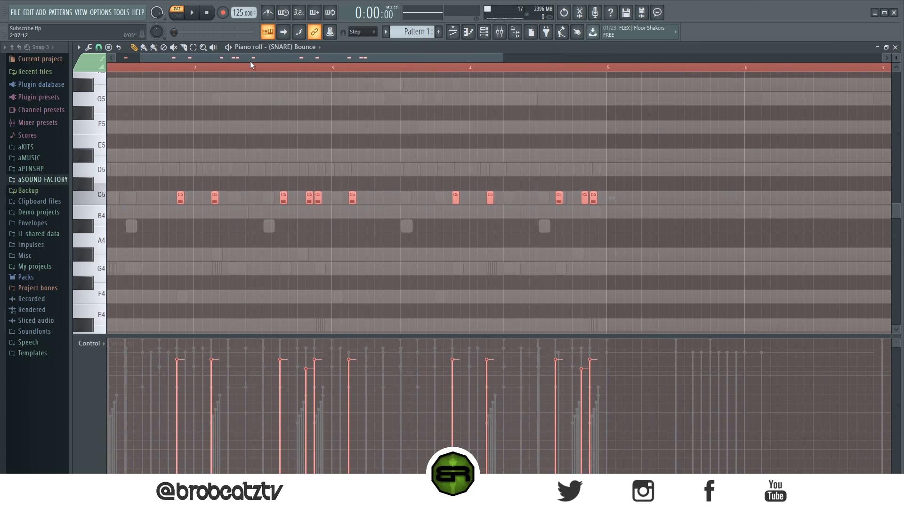
Enlarge the note area of the (Perc) 10Bit piano roll and place A5, G#5 and F#5 on steps 5, 6 and 7 of bar 1.
{"action": "left_click", "coordinate": [488, 34]}
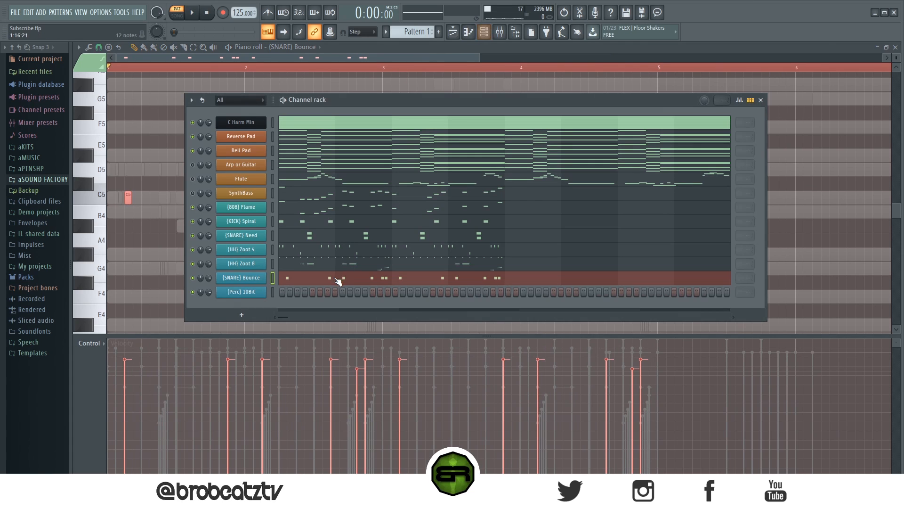
{"action": "right_click", "coordinate": [263, 296]}
{"action": "left_click", "coordinate": [287, 289]}
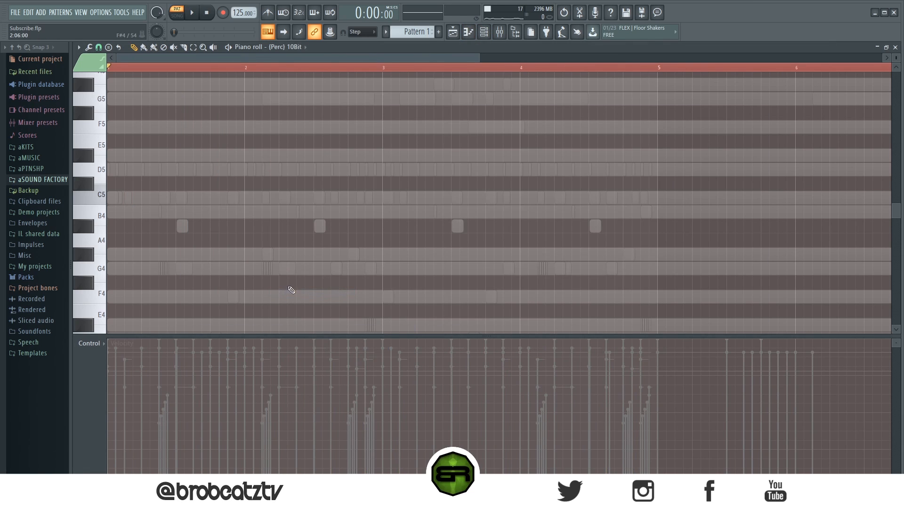
{"action": "left_click_drag", "start_coordinate": [157, 333], "coordinate": [141, 398]}
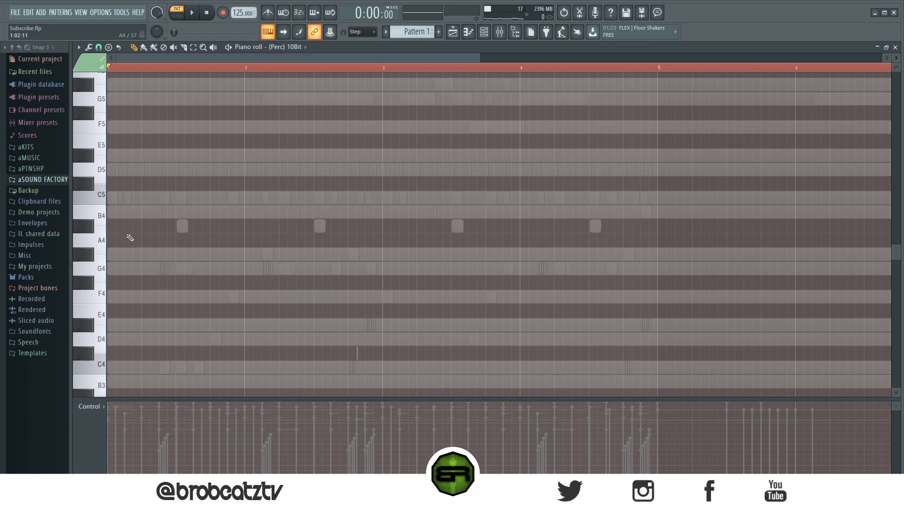
{"action": "scroll", "coordinate": [124, 238], "scroll_direction": "up", "scroll_amount": 3}
{"action": "key", "text": "space"}
{"action": "left_click", "coordinate": [104, 158]}
{"action": "key", "text": "space"}
{"action": "key", "text": "space"}
{"action": "key", "text": "space"}
{"action": "left_click", "coordinate": [144, 157]}
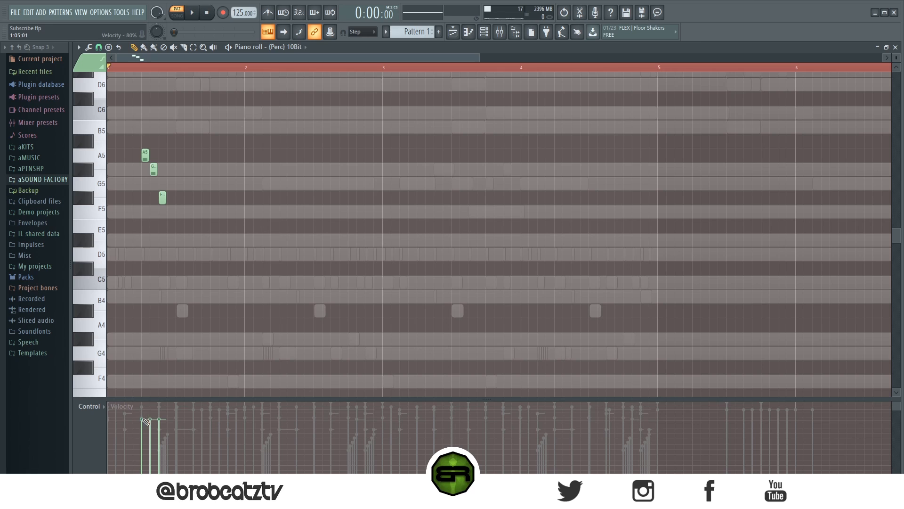
Audition the percussion, and place F5 on steps 1, 2 and 5, A5 on step 3 and G#5 on step 7 of bar 2.
{"action": "key", "text": "space"}
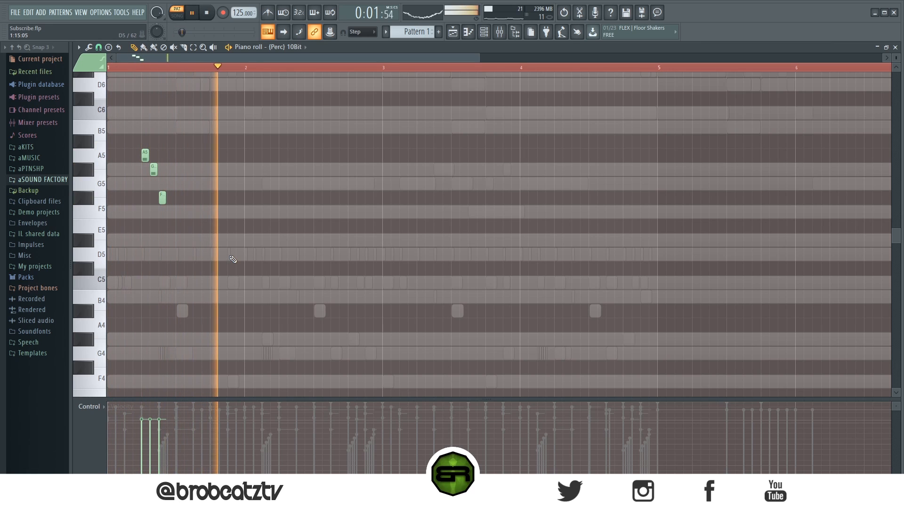
{"action": "key", "text": "space"}
{"action": "left_click", "coordinate": [248, 212]}
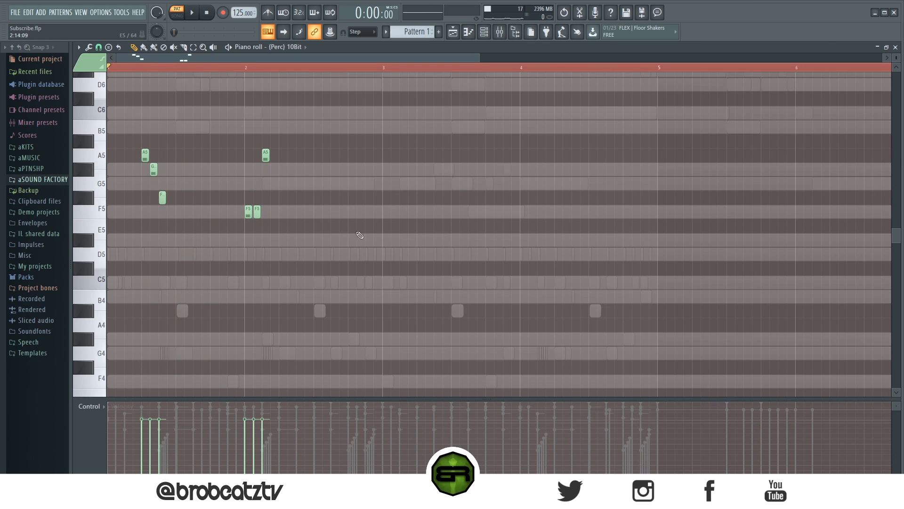
{"action": "left_click", "coordinate": [282, 212]}
{"action": "left_click", "coordinate": [300, 169]}
Pan A5 in bar 1 and the last F5 in bar 2 right, F#5 and G#5 on step 7 left, and duplicate both bars into bars 3 and 4.
{"action": "left_click", "coordinate": [90, 406]}
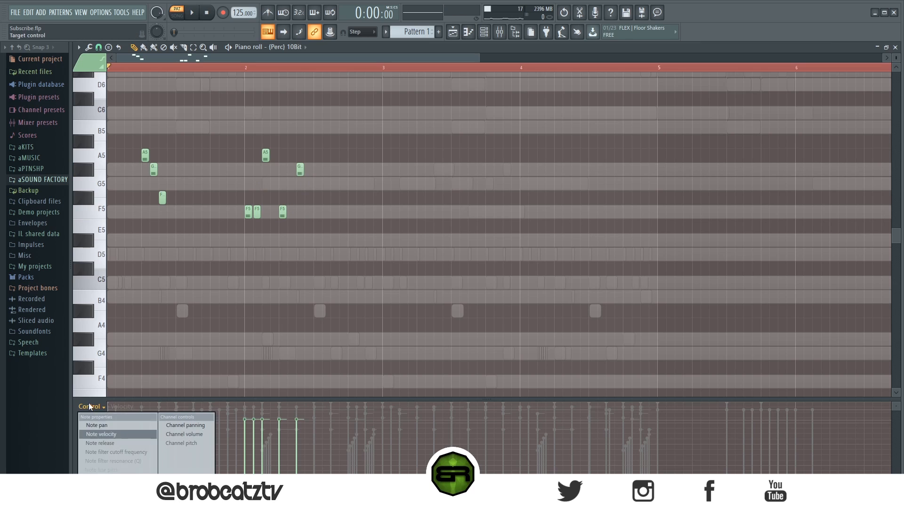
{"action": "left_click", "coordinate": [102, 426]}
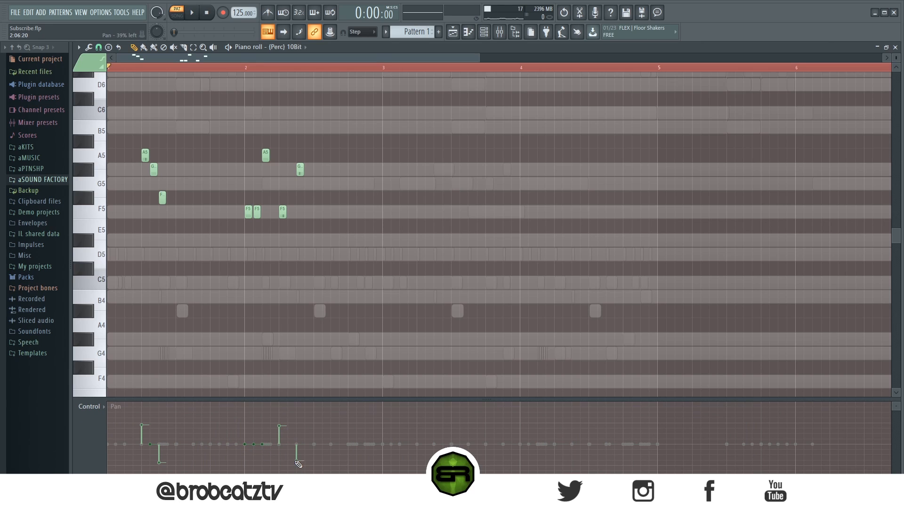
{"action": "key", "text": "ctrl+a"}
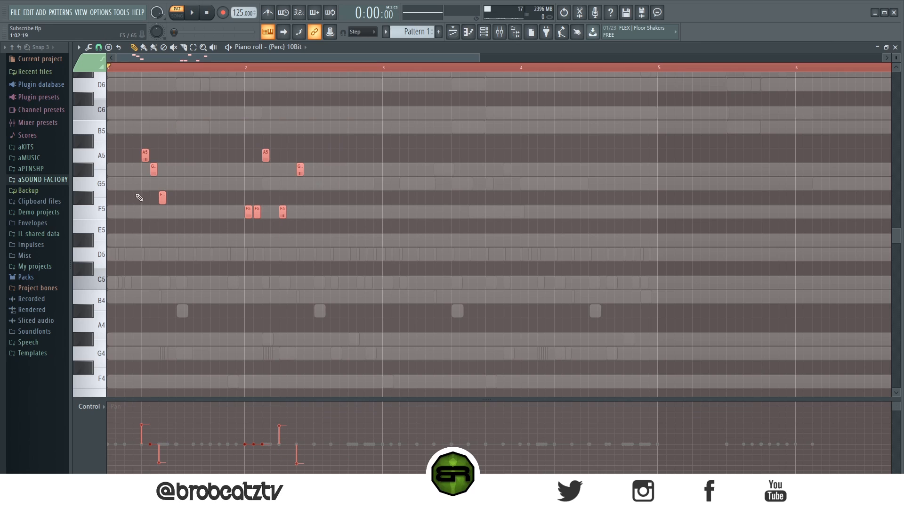
{"action": "left_click_drag", "start_coordinate": [145, 154], "coordinate": [421, 176]}
While the pattern plays, pan the F5 on step 1 of bar 2 right and the A5 on step 3 left.
{"action": "key", "text": "space"}
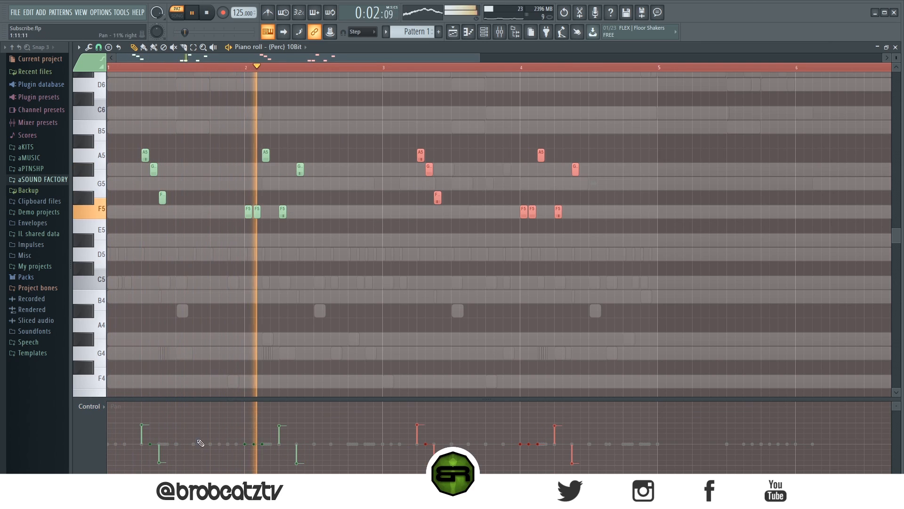
{"action": "left_click", "coordinate": [250, 372], "text": "ctrl"}
{"action": "left_click", "coordinate": [245, 432]}
{"action": "left_click", "coordinate": [262, 462]}
Lower the note velocities on steps 6 and 7 of bars 1 and 3 and on steps 2 and 7 of bars 2 and 4.
{"action": "left_click", "coordinate": [92, 406]}
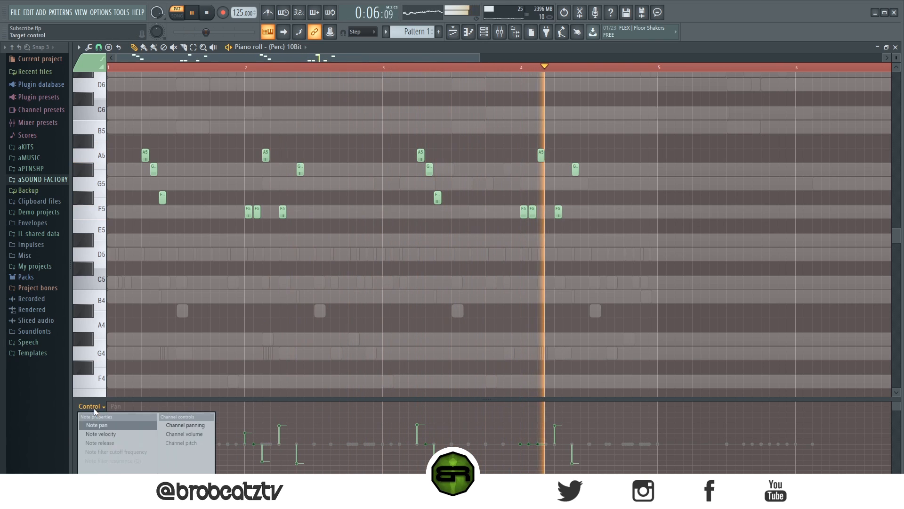
{"action": "left_click", "coordinate": [110, 434]}
{"action": "key", "text": "space"}
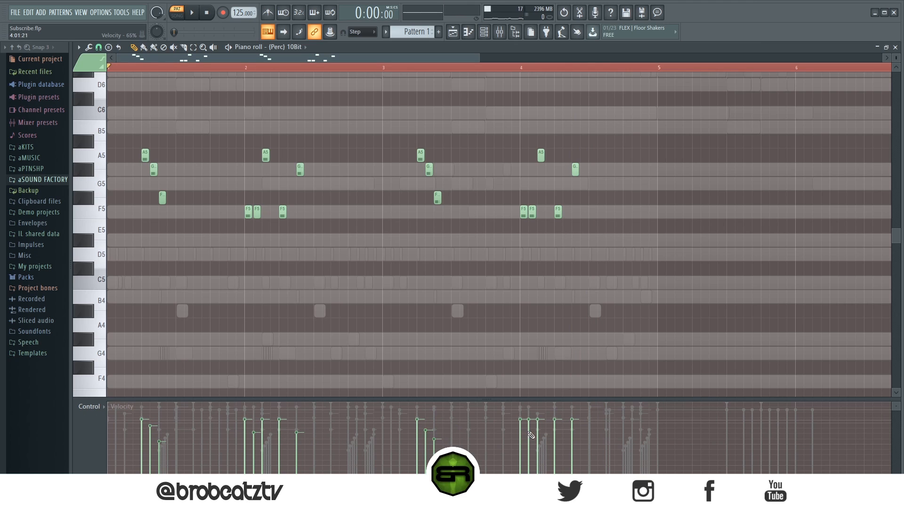
{"action": "key", "text": "ctrl+a"}
Audition the full percussion pattern and check the (Perc) 10Bit channel in the channel rack.
{"action": "key", "text": "space"}
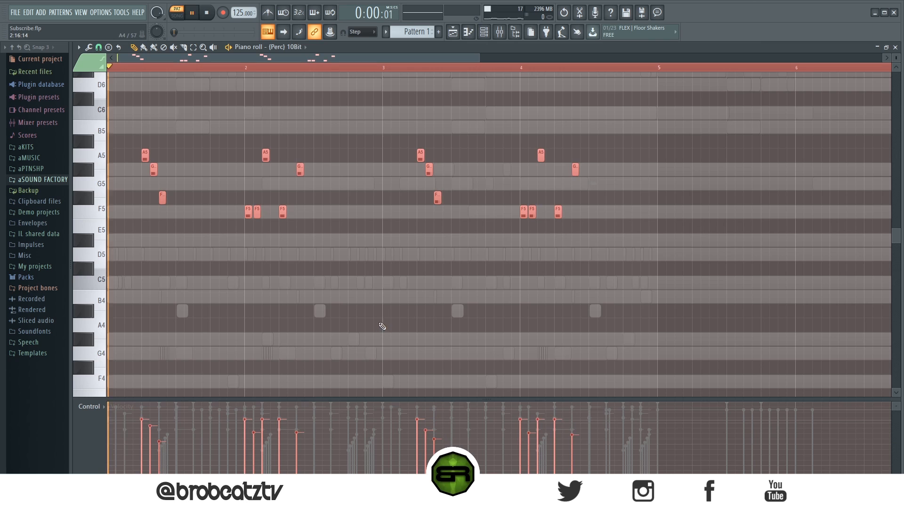
{"action": "left_click", "coordinate": [483, 36]}
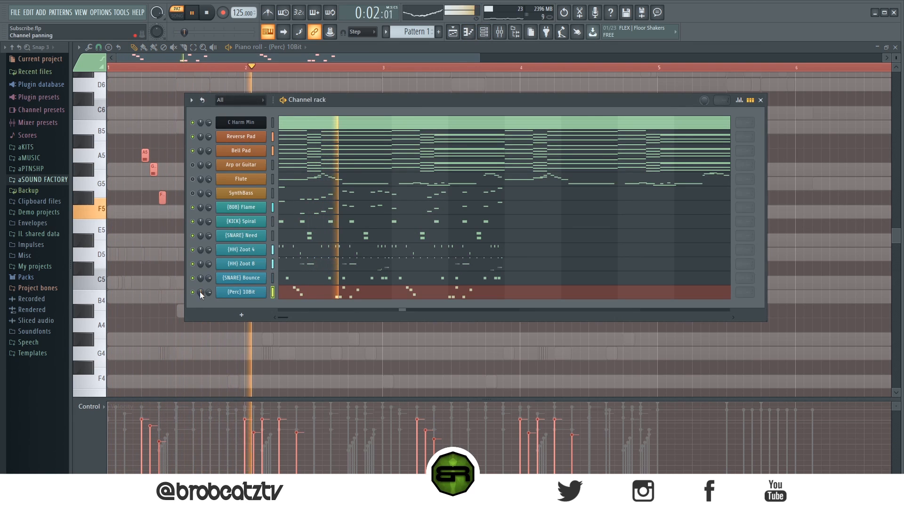
{"action": "left_click", "coordinate": [152, 289]}
{"action": "key", "text": "space"}
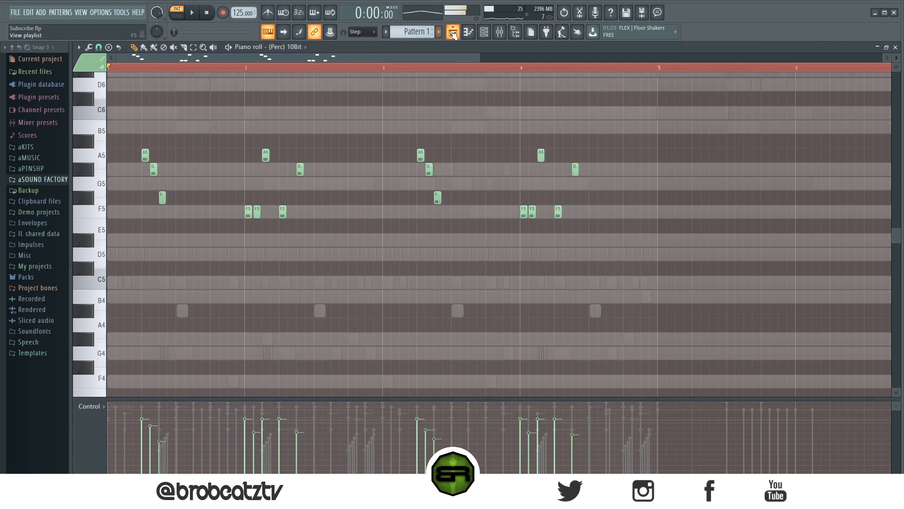
Unmute Arp or Guitar and Flute over the playlist, play the pattern with SynthBass, and swap SynthBass for (808) Flame.
{"action": "left_click", "coordinate": [453, 34]}
{"action": "left_click", "coordinate": [491, 35]}
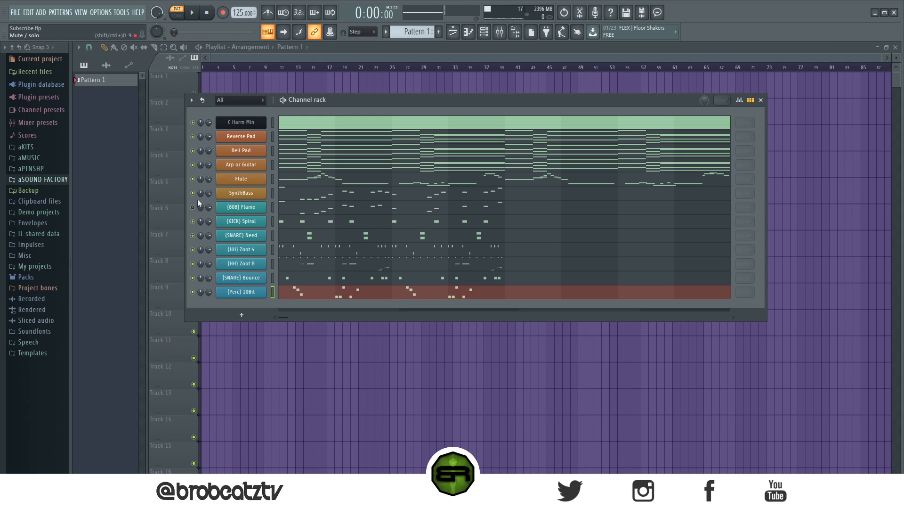
{"action": "left_click", "coordinate": [187, 15]}
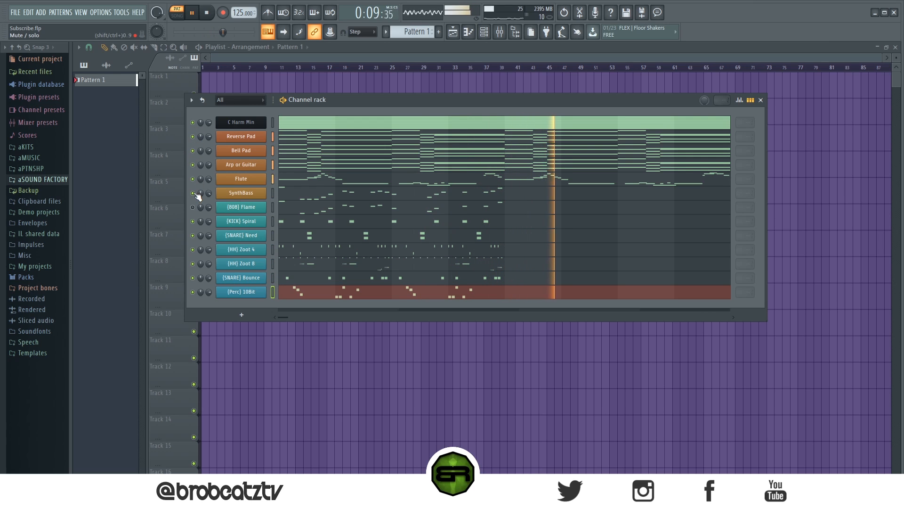
{"action": "left_click", "coordinate": [192, 192]}
{"action": "left_click", "coordinate": [192, 207]}
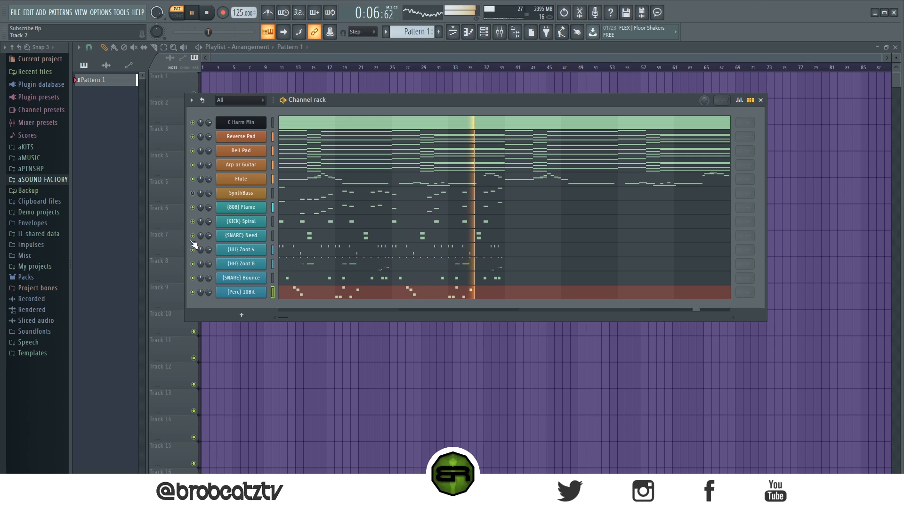
Disable the effect slots of mixer Insert 5, reposition the mixer beside the channel rack, and stop playback after auditioning the beat.
{"action": "key", "text": "F9"}
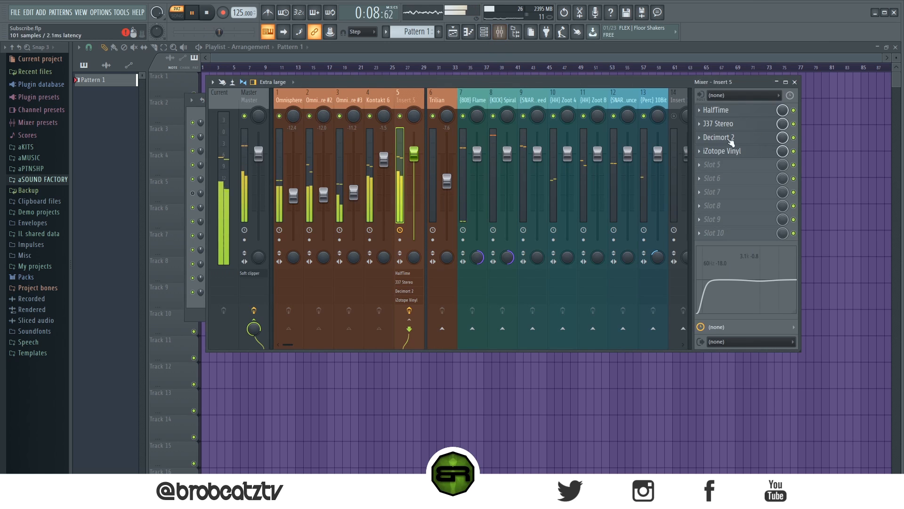
{"action": "left_click", "coordinate": [406, 312]}
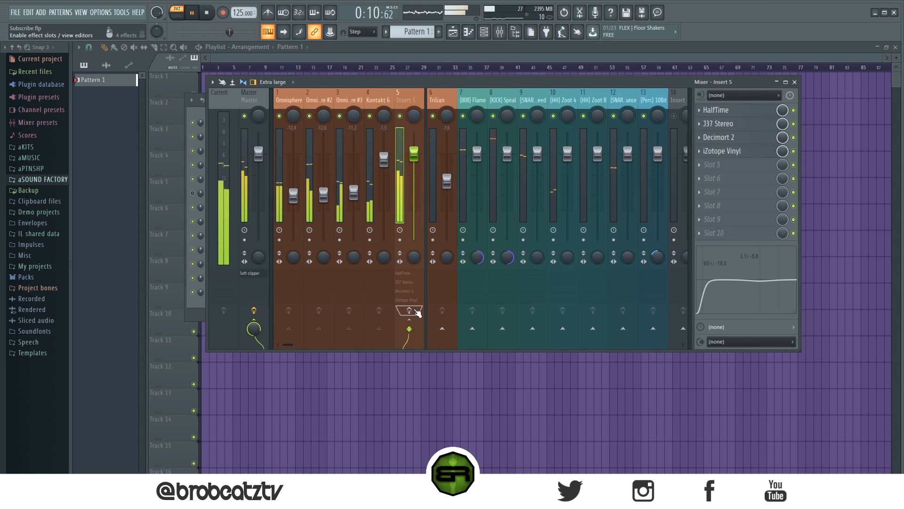
{"action": "left_click_drag", "start_coordinate": [313, 80], "coordinate": [403, 78]}
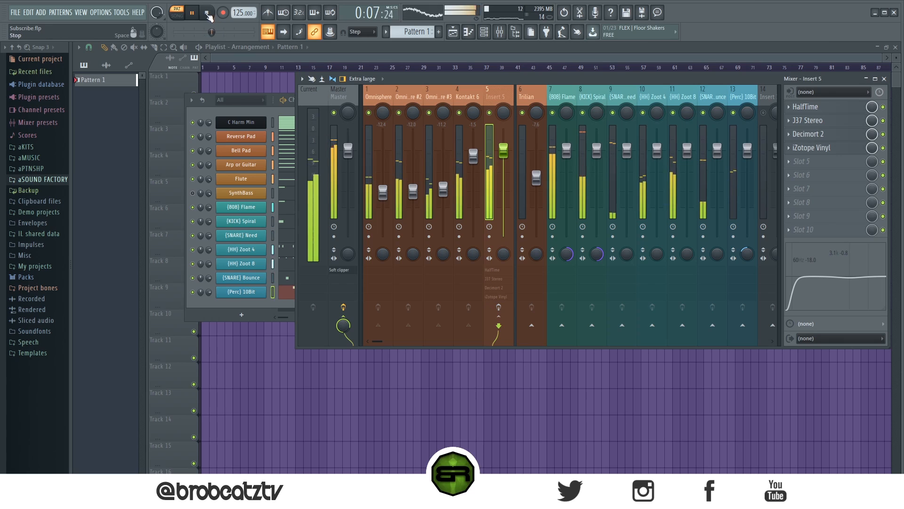
{"action": "left_click", "coordinate": [207, 13]}
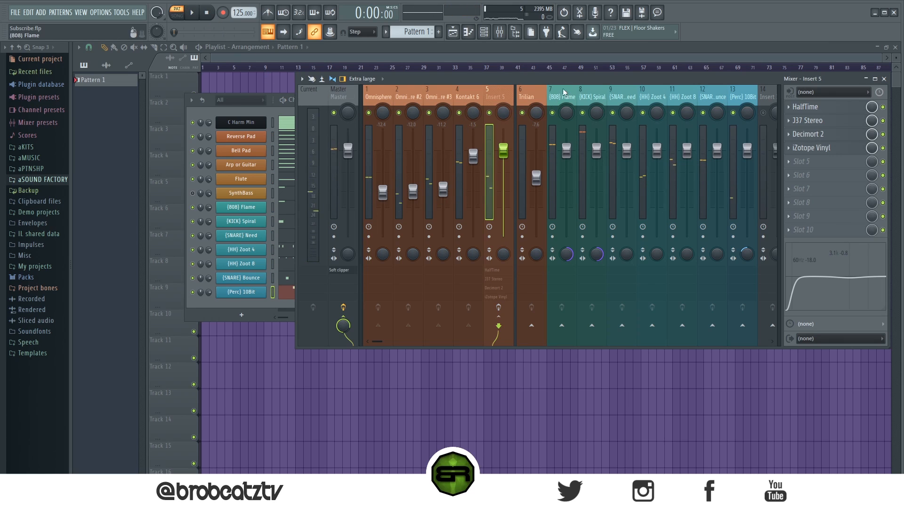